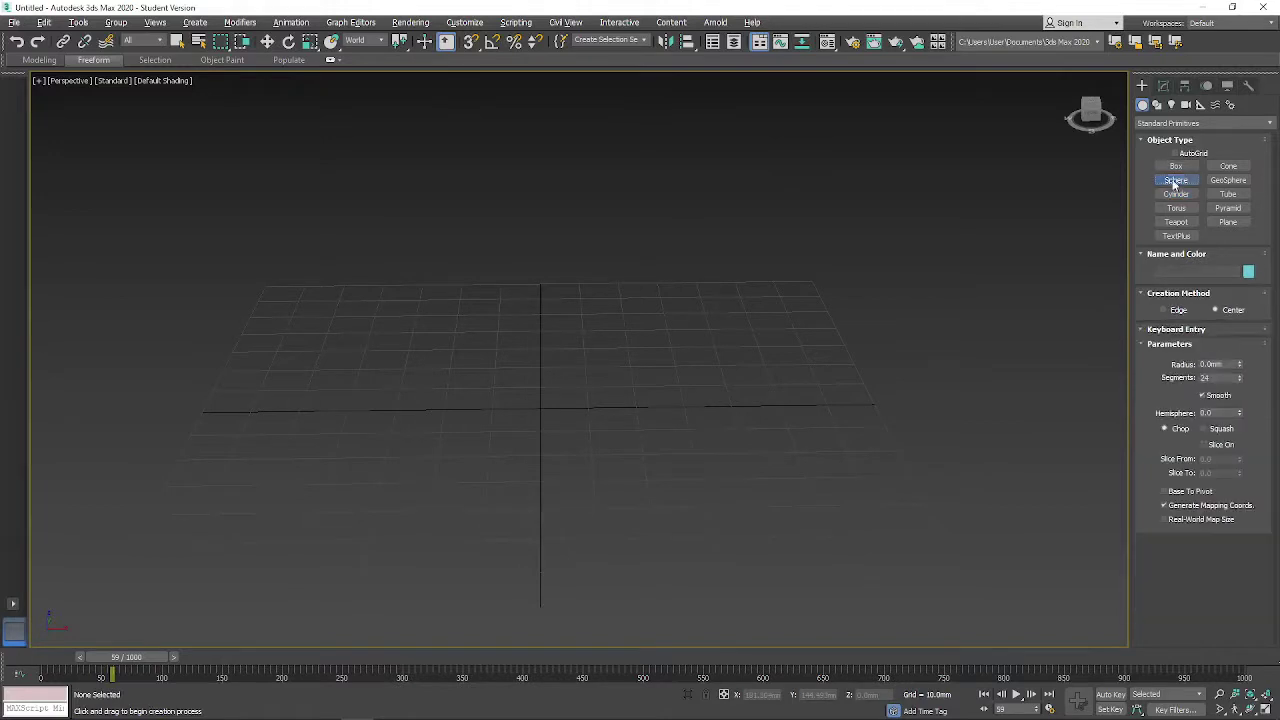
Create a sphere with radius 50 at the origin using Keyboard Entry.
{"action": "left_click", "coordinate": [1220, 331]}
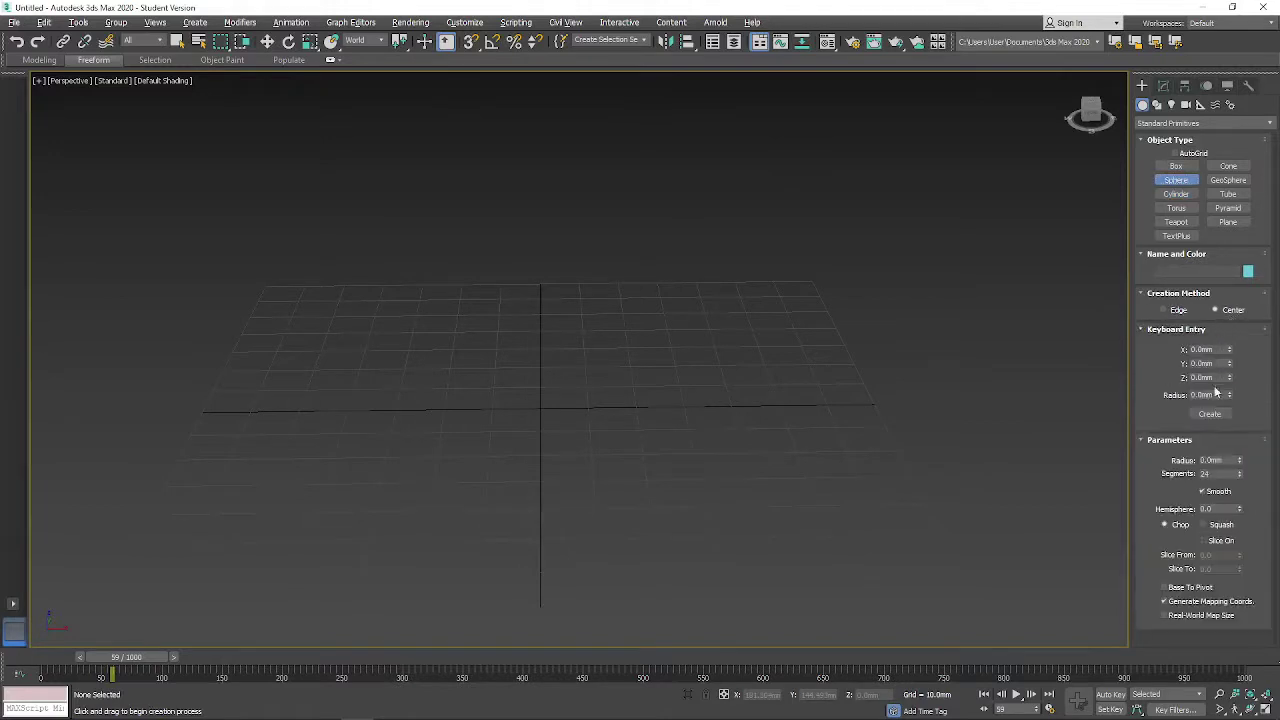
{"action": "left_click", "coordinate": [1205, 395]}
{"action": "type", "text": "50"}
{"action": "left_click", "coordinate": [1218, 419]}
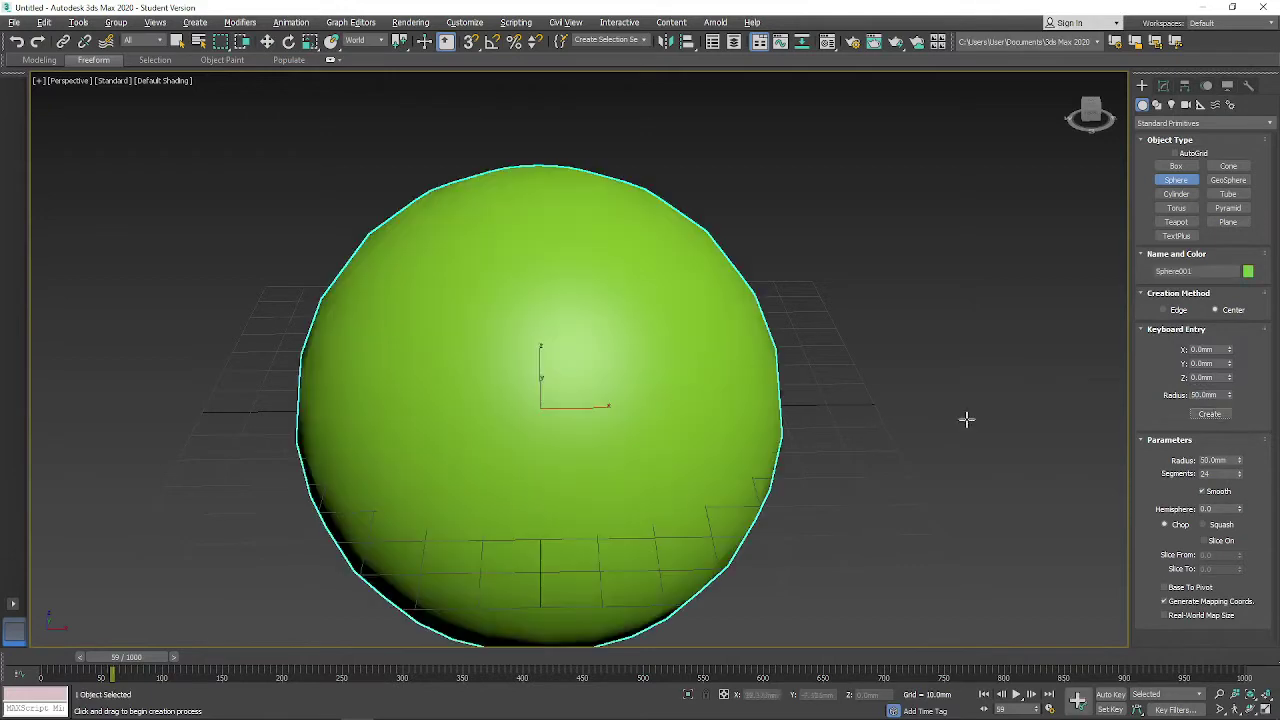
Raise the sphere along Z and move it left along X.
{"action": "key", "text": "w"}
{"action": "left_click_drag", "start_coordinate": [549, 359], "coordinate": [522, 148]}
{"action": "key", "text": "f"}
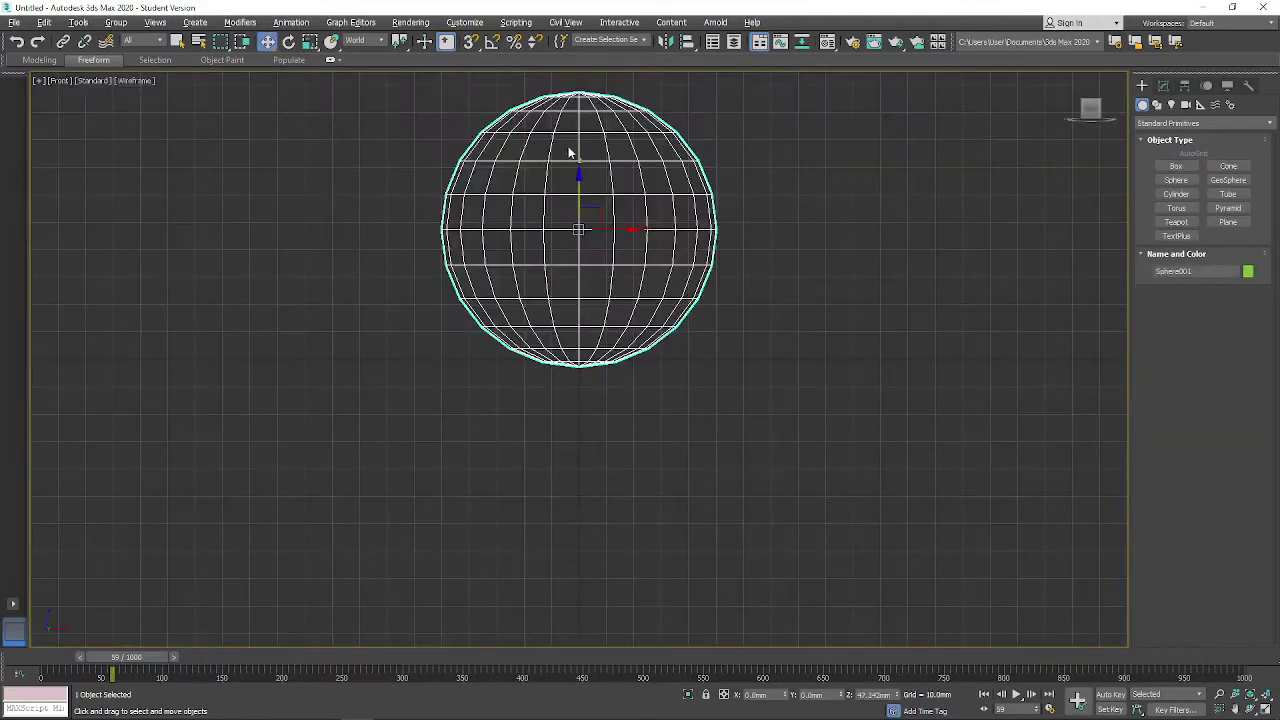
{"action": "left_click_drag", "start_coordinate": [580, 183], "coordinate": [580, 171]}
{"action": "left_click_drag", "start_coordinate": [634, 222], "coordinate": [458, 222]}
Create a 100 x 100 x 100 mm box using Keyboard Entry.
{"action": "left_click", "coordinate": [1176, 166]}
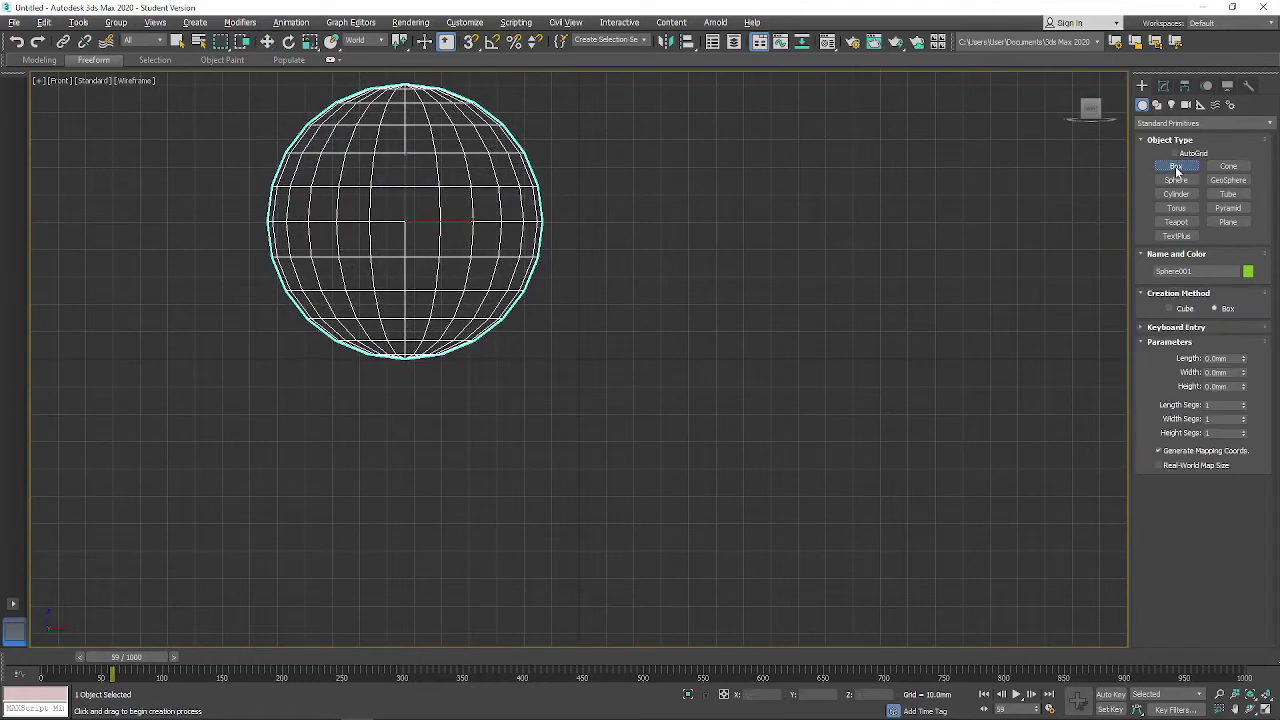
{"action": "left_click", "coordinate": [1188, 328]}
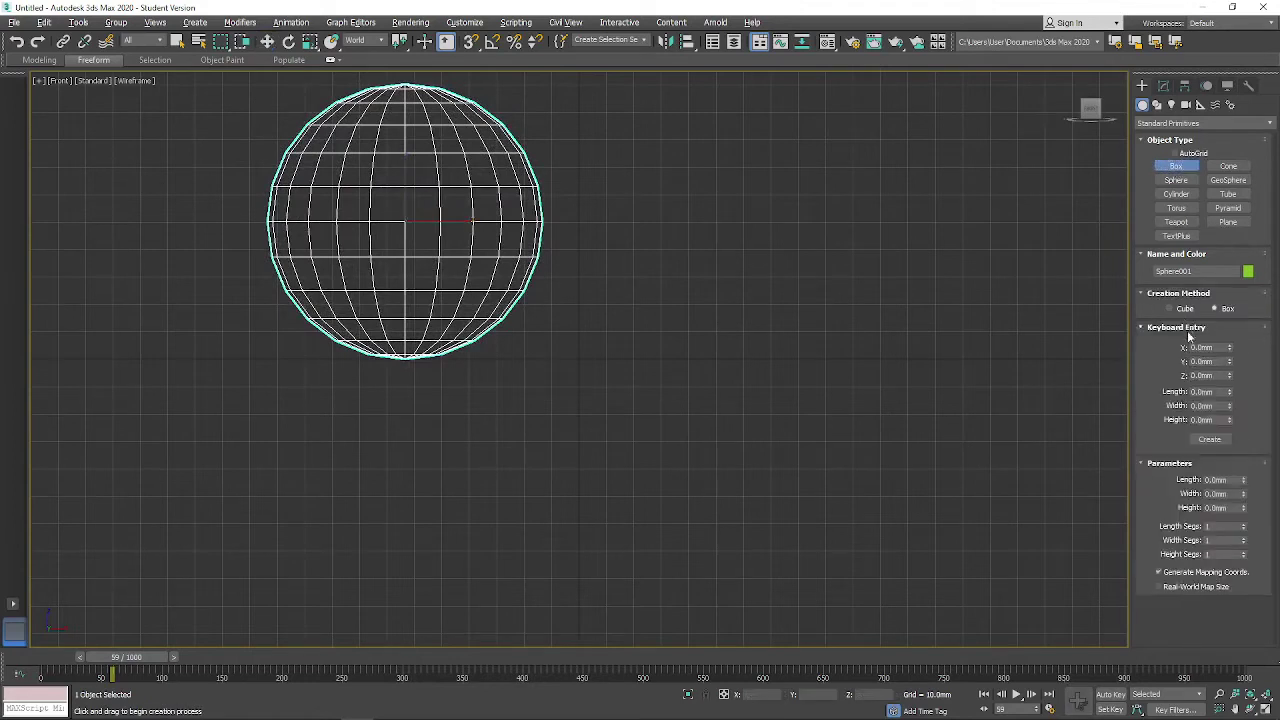
{"action": "left_click", "coordinate": [1205, 392]}
{"action": "type", "text": "100"}
{"action": "key", "text": "Tab"}
{"action": "type", "text": "100"}
{"action": "key", "text": "Tab"}
{"action": "type", "text": "100"}
{"action": "left_click", "coordinate": [1209, 439]}
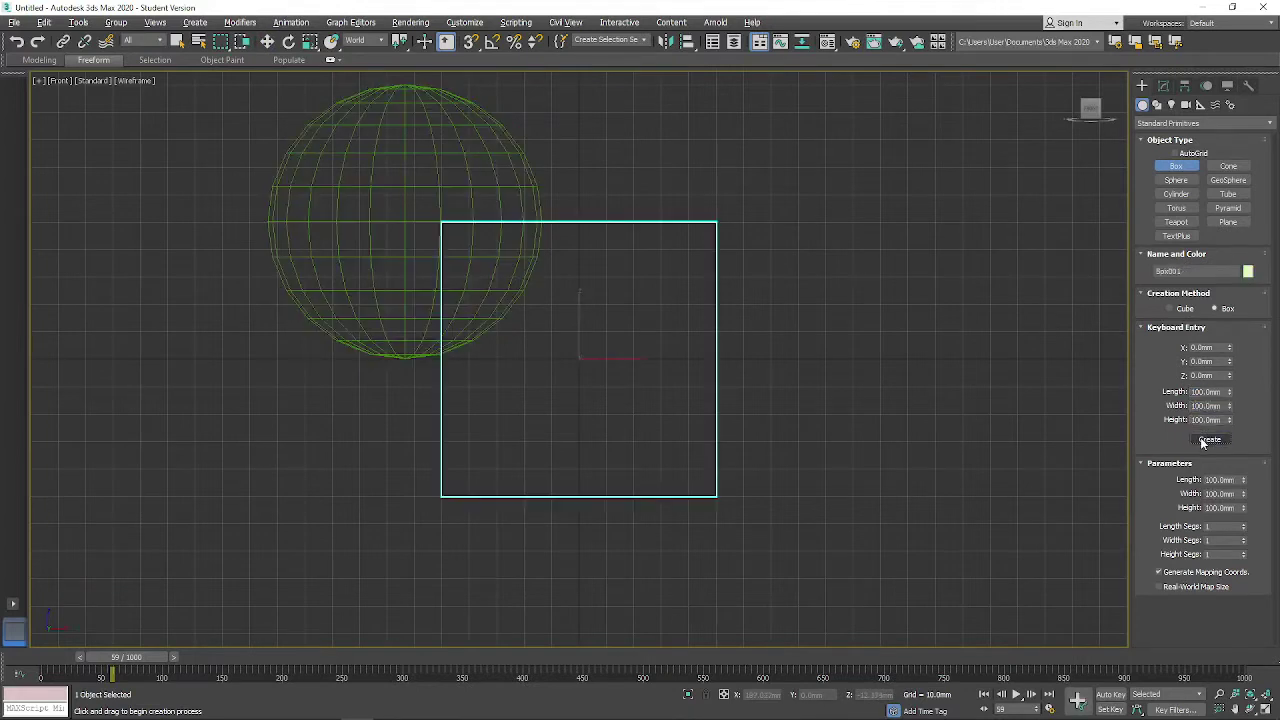
Move the cube up and to the right, then frame both objects in perspective.
{"action": "key", "text": "w"}
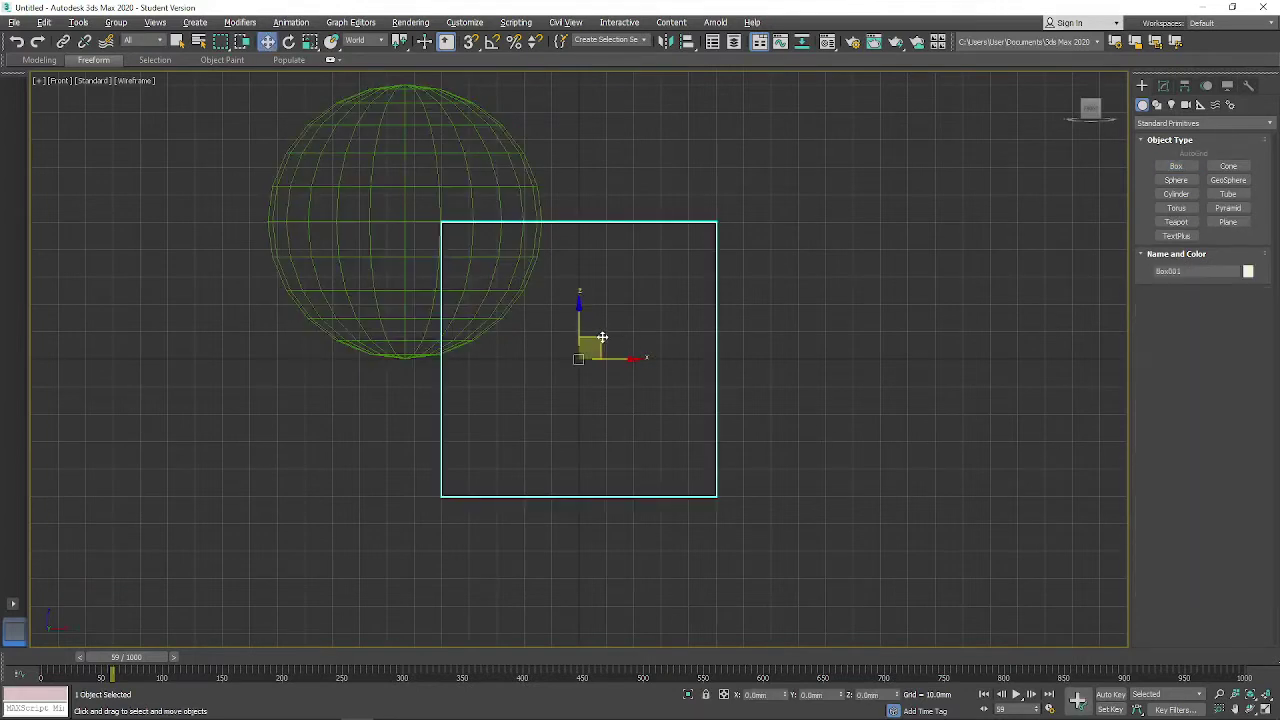
{"action": "left_click_drag", "start_coordinate": [602, 337], "coordinate": [742, 196]}
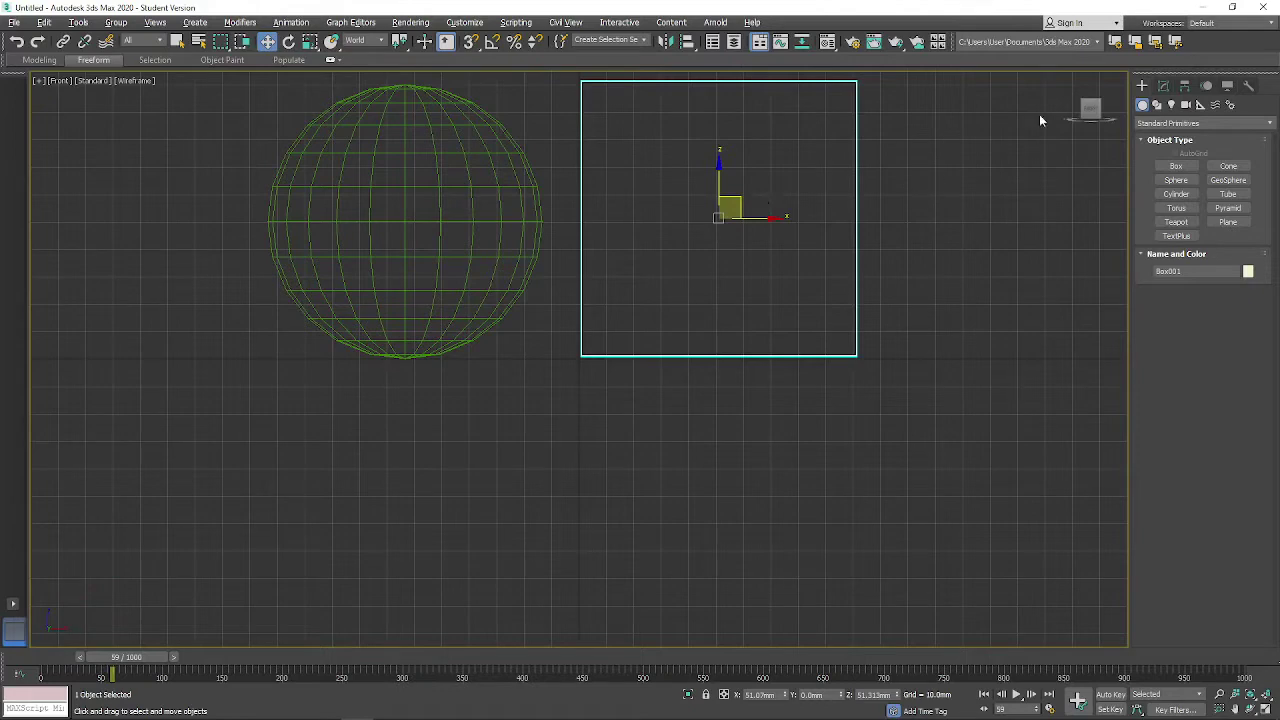
{"action": "key", "text": "alt+w"}
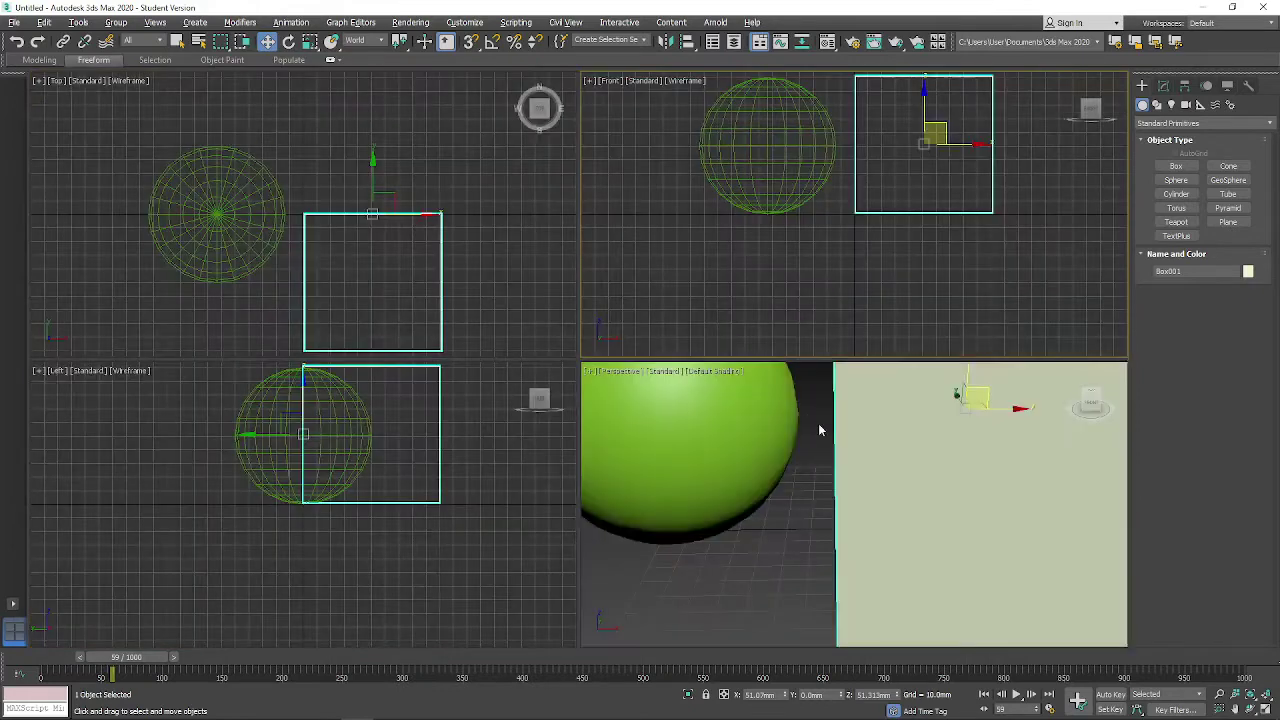
{"action": "left_click", "coordinate": [818, 423]}
{"action": "key", "text": "alt+w"}
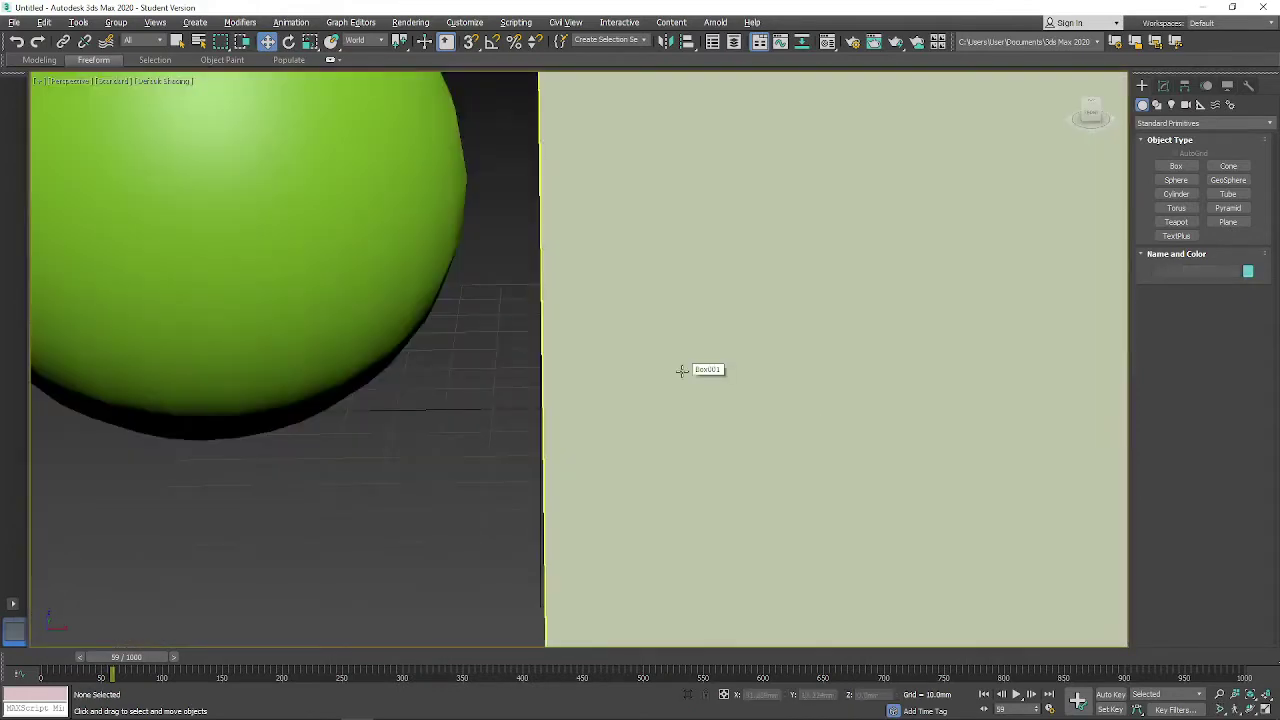
{"action": "scroll", "coordinate": [681, 370], "scroll_direction": "down", "scroll_amount": 5}
{"action": "middle_click_drag", "start_coordinate": [680, 366], "coordinate": [757, 346]}
Reset the cube's X position to 0 and slide it toward the camera and up.
{"action": "left_click", "coordinate": [784, 205]}
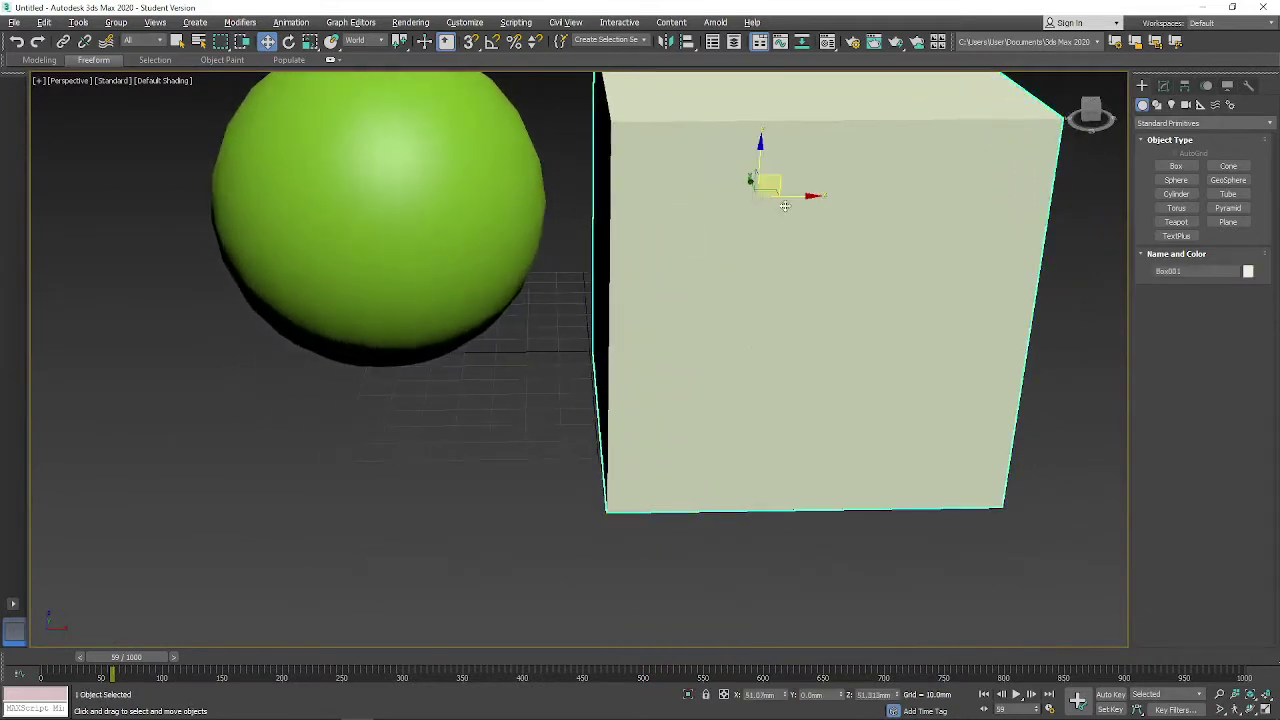
{"action": "right_click", "coordinate": [788, 696]}
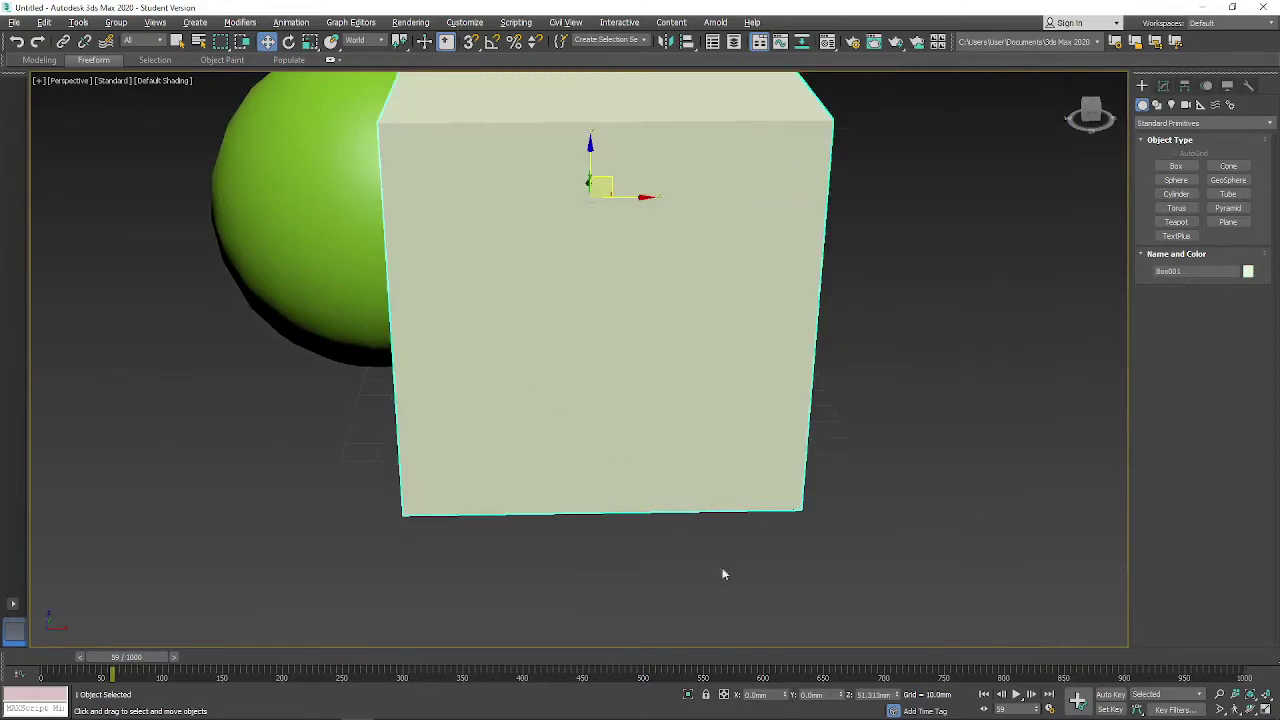
{"action": "middle_click_drag", "start_coordinate": [430, 346], "coordinate": [594, 405], "text": "alt"}
{"action": "left_click_drag", "start_coordinate": [391, 388], "coordinate": [212, 479]}
{"action": "left_click_drag", "start_coordinate": [240, 430], "coordinate": [161, 308]}
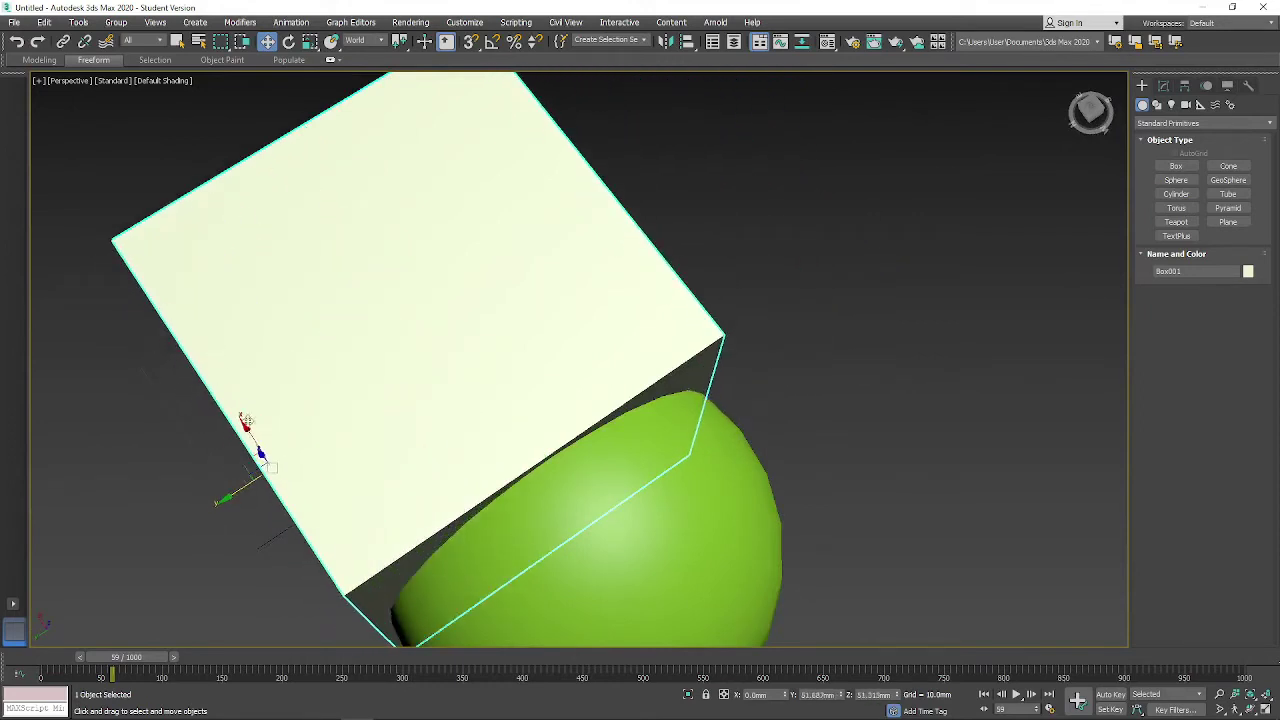
{"action": "left_click_drag", "start_coordinate": [245, 424], "coordinate": [143, 271]}
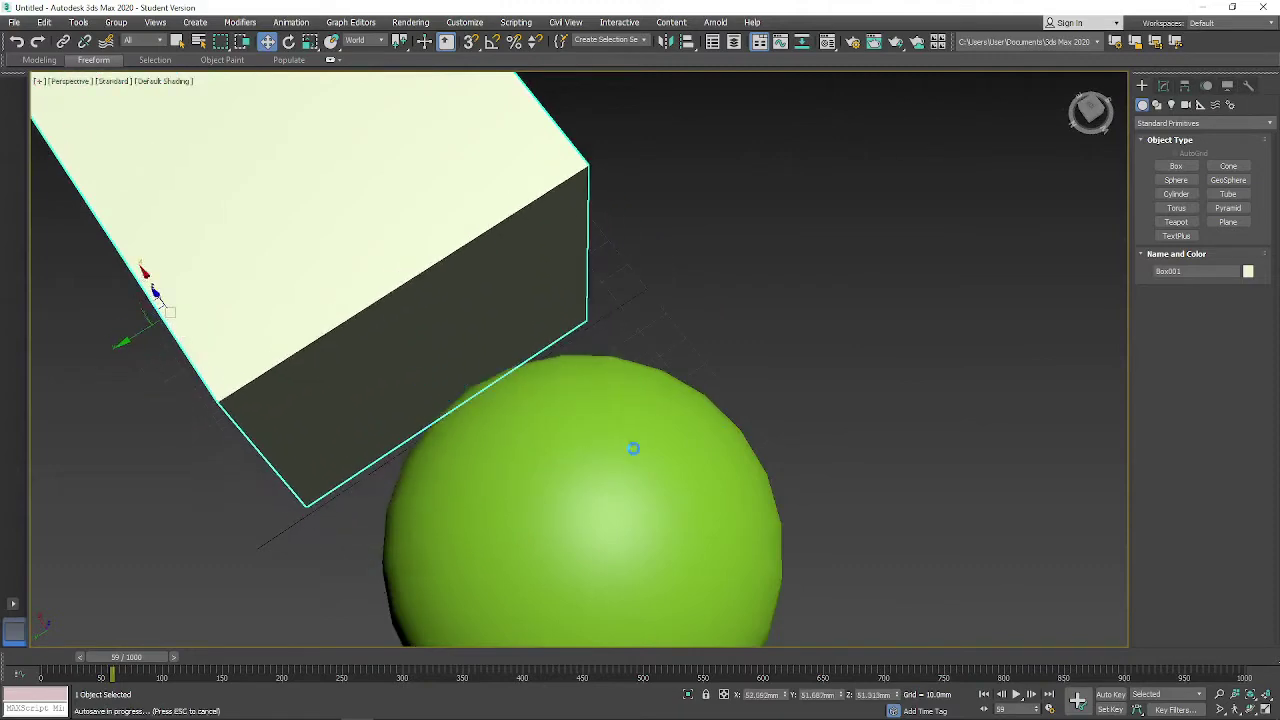
Reframe the perspective view from the front, centring the sphere and cube.
{"action": "right_click", "coordinate": [968, 419]}
{"action": "middle_click_drag", "start_coordinate": [906, 368], "coordinate": [803, 311], "text": "alt"}
{"action": "key", "text": "f"}
{"action": "middle_click_drag", "start_coordinate": [612, 303], "coordinate": [629, 381]}
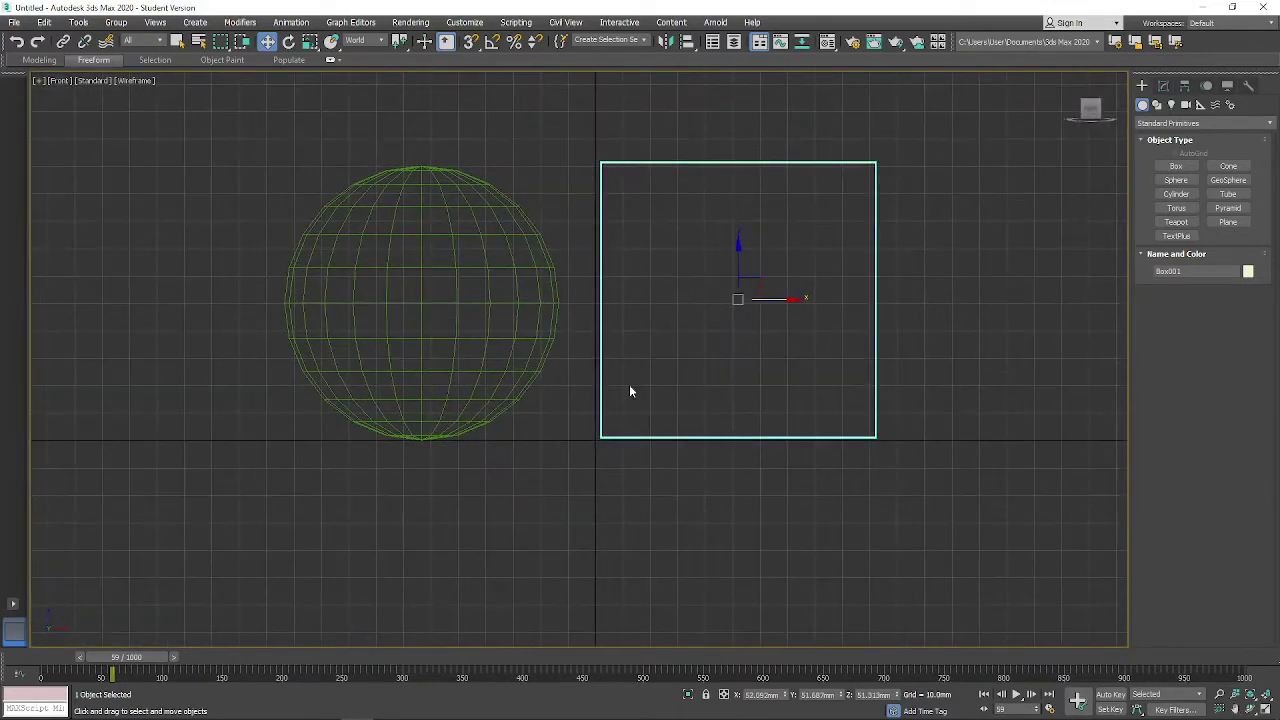
{"action": "key", "text": "alt+w"}
{"action": "right_click", "coordinate": [1000, 580]}
{"action": "key", "text": "alt+w"}
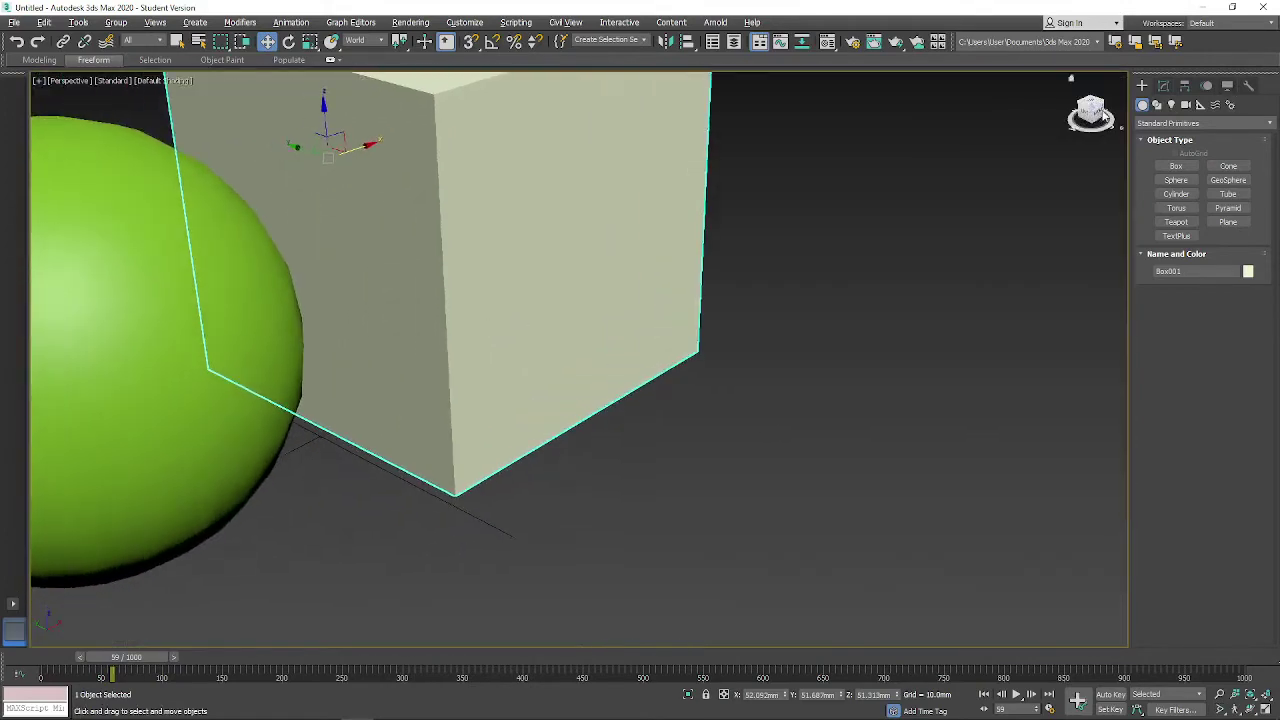
{"action": "left_click", "coordinate": [1094, 112]}
{"action": "middle_click_drag", "start_coordinate": [494, 240], "coordinate": [716, 380]}
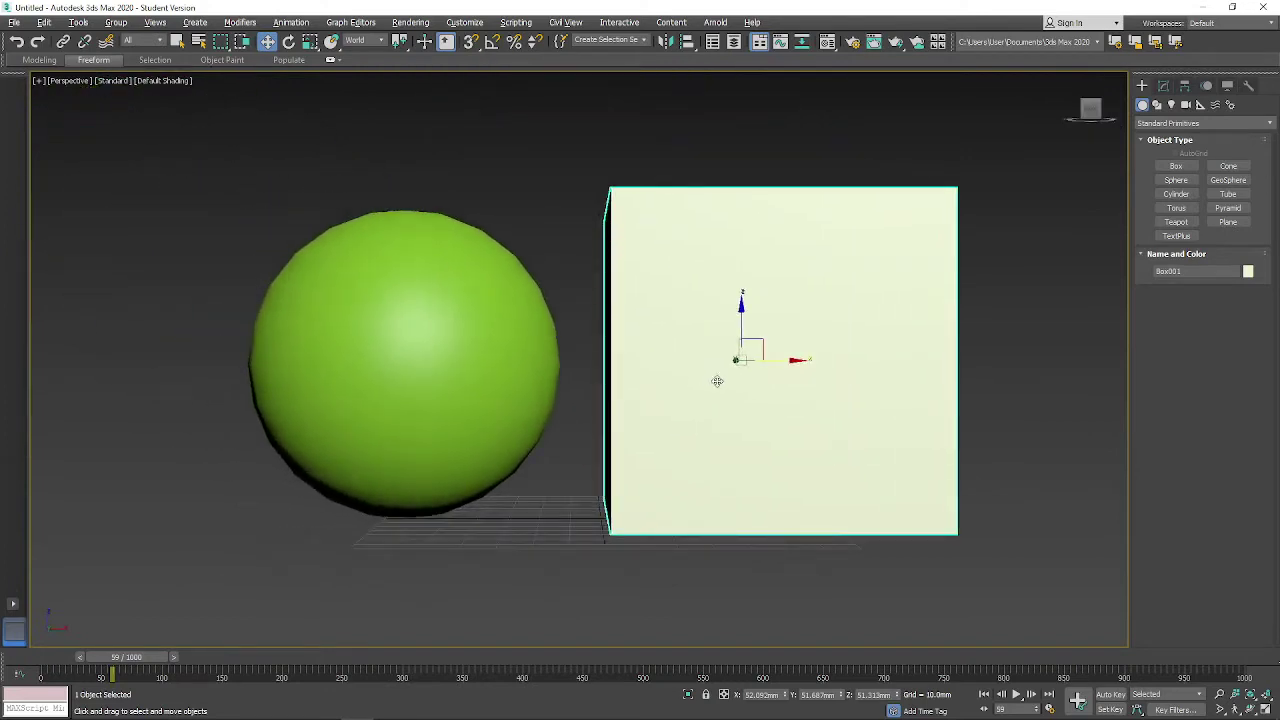
Set the cube's length, width and height to 75 mm and lower it along Z.
{"action": "left_click", "coordinate": [1163, 86]}
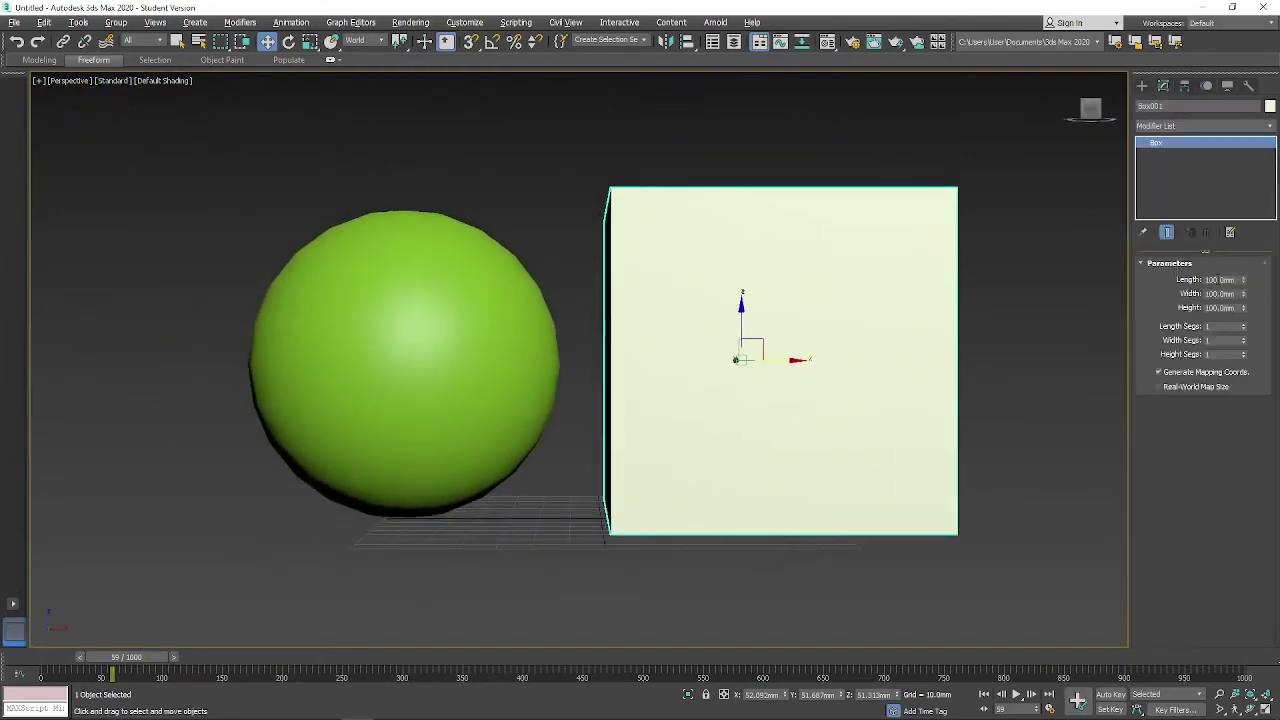
{"action": "left_click", "coordinate": [1220, 280]}
{"action": "type", "text": "25"}
{"action": "key", "text": "Tab"}
{"action": "type", "text": "25"}
{"action": "key", "text": "Tab"}
{"action": "type", "text": "25"}
{"action": "key", "text": "Tab"}
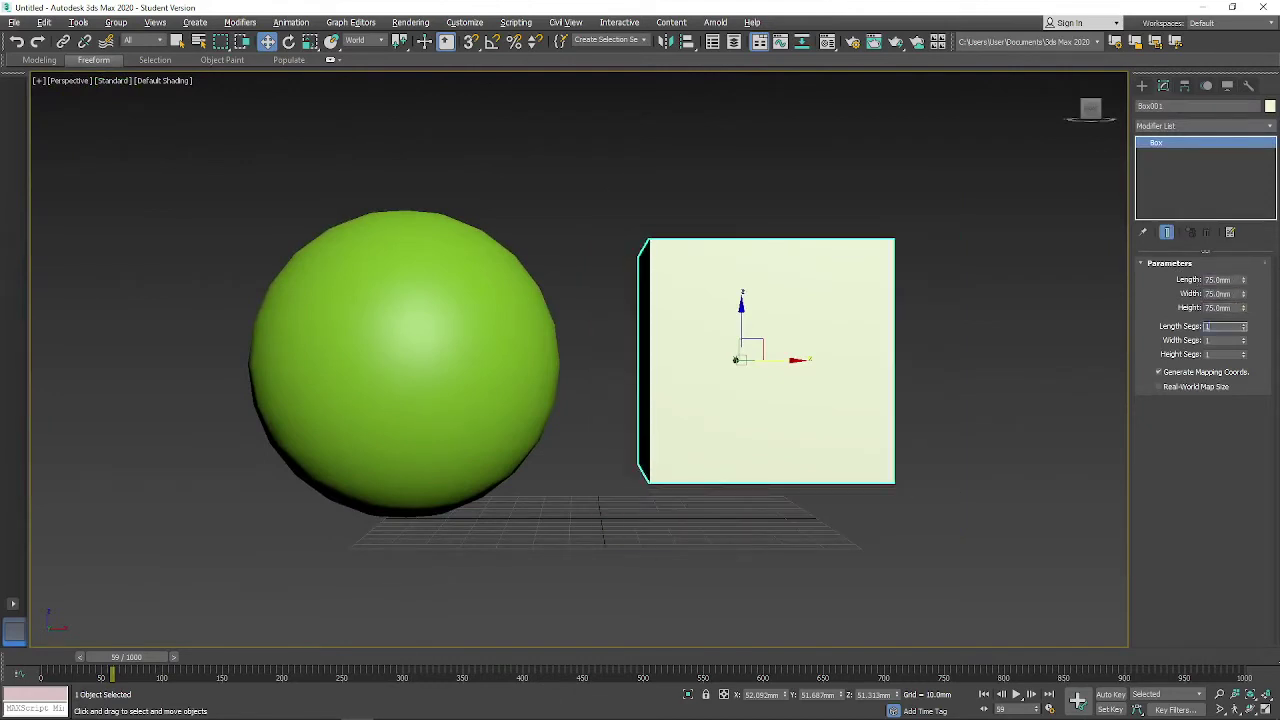
{"action": "left_click_drag", "start_coordinate": [742, 297], "coordinate": [742, 337]}
Export the selected sphere and cube over Pep tutorial.obj with default options.
{"action": "left_click", "coordinate": [436, 330], "text": "ctrl"}
{"action": "left_click", "coordinate": [14, 22]}
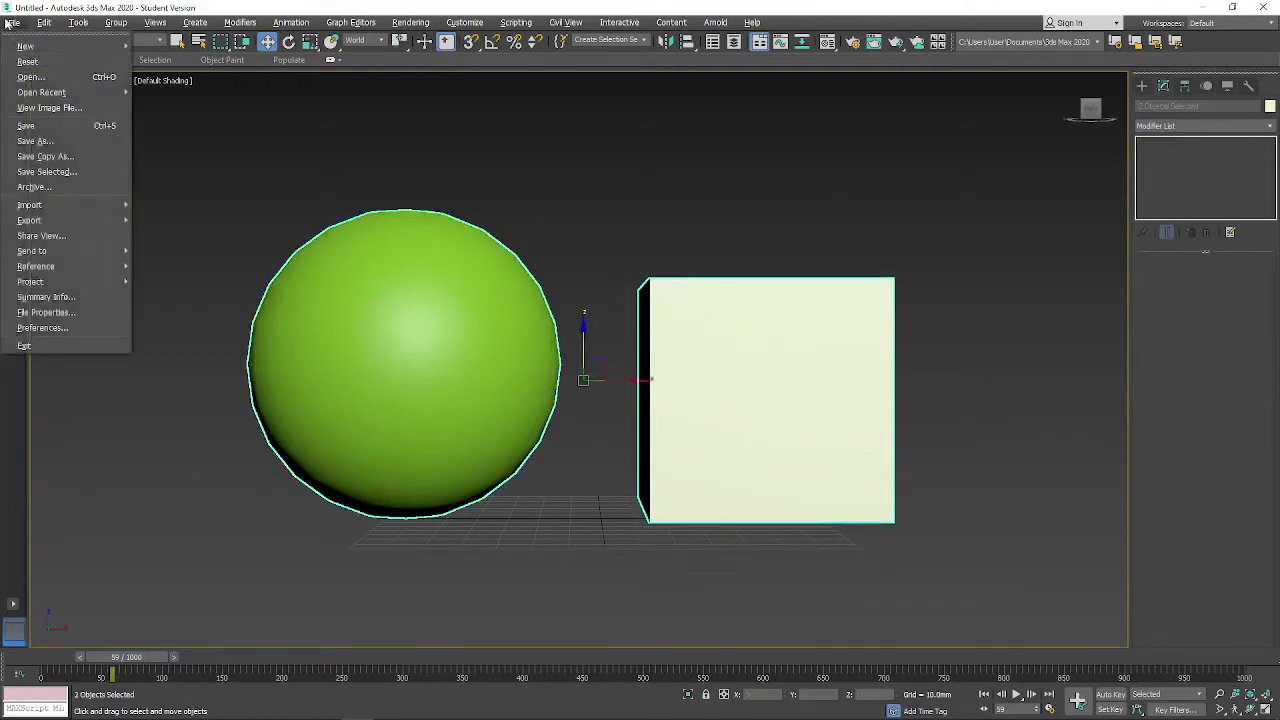
{"action": "mouse_move", "coordinate": [62, 222]}
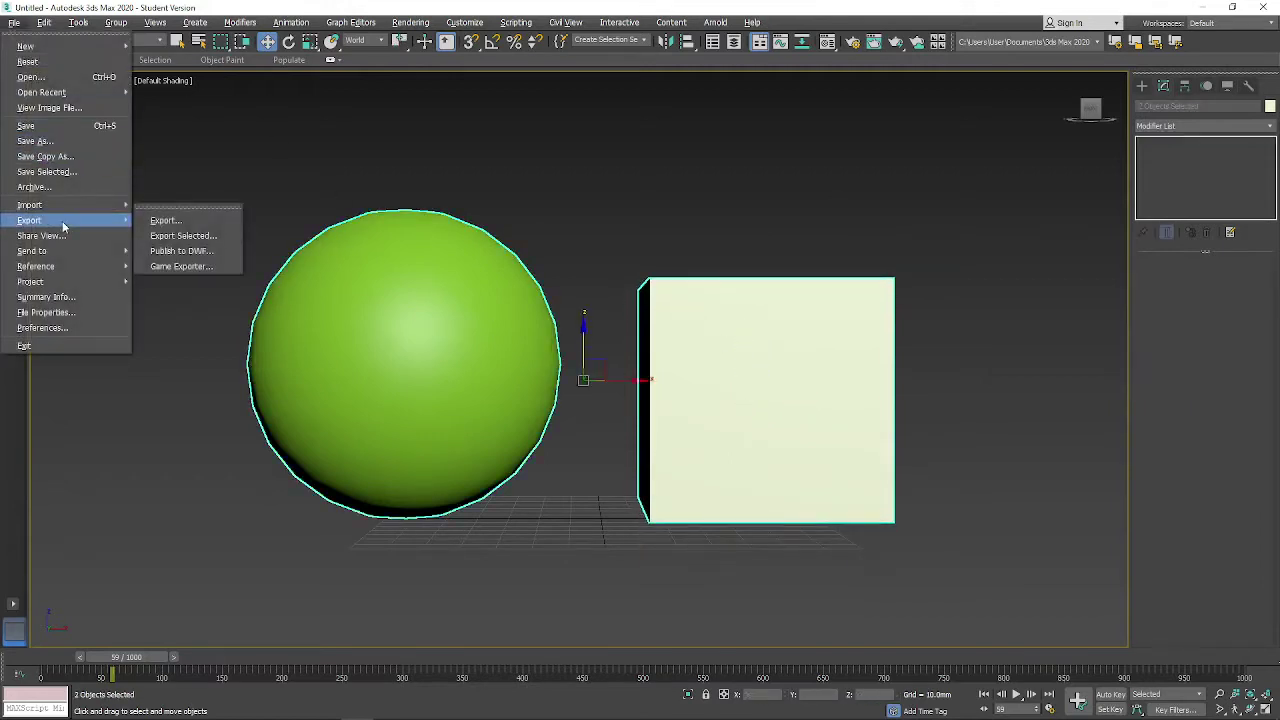
{"action": "left_click", "coordinate": [168, 237]}
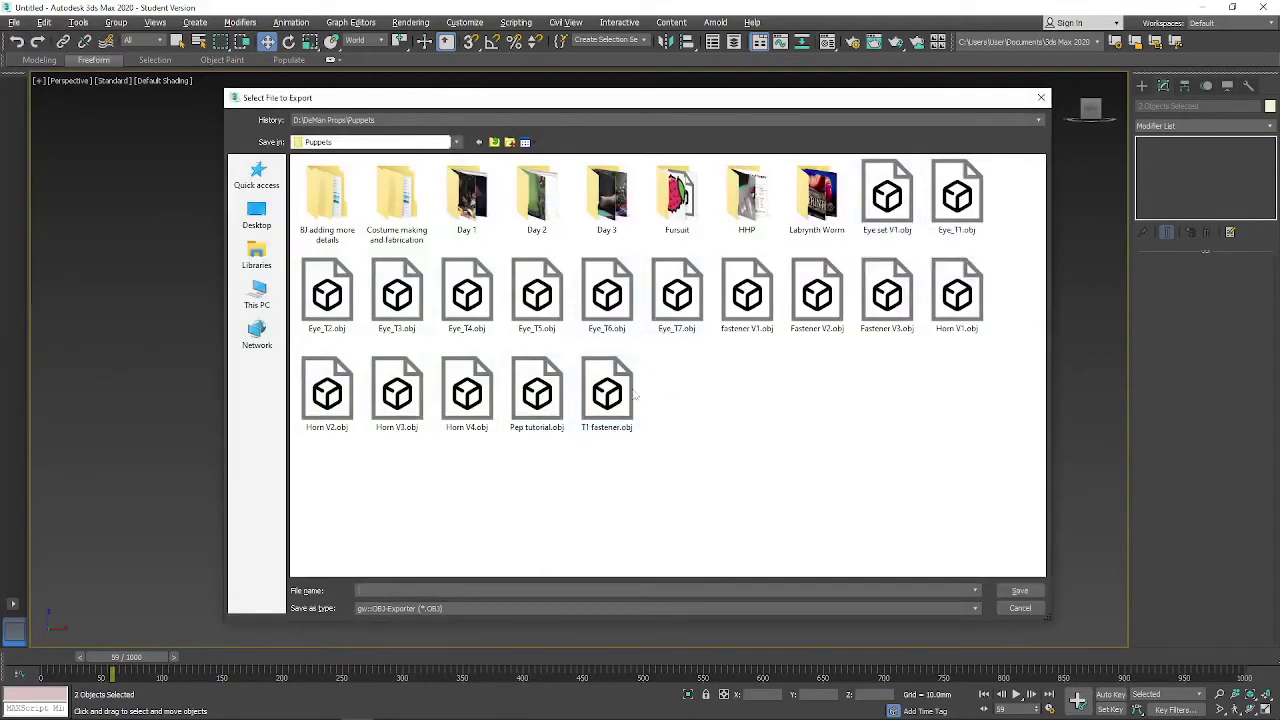
{"action": "left_click", "coordinate": [537, 393]}
{"action": "double_click", "coordinate": [537, 393]}
{"action": "left_click", "coordinate": [690, 420]}
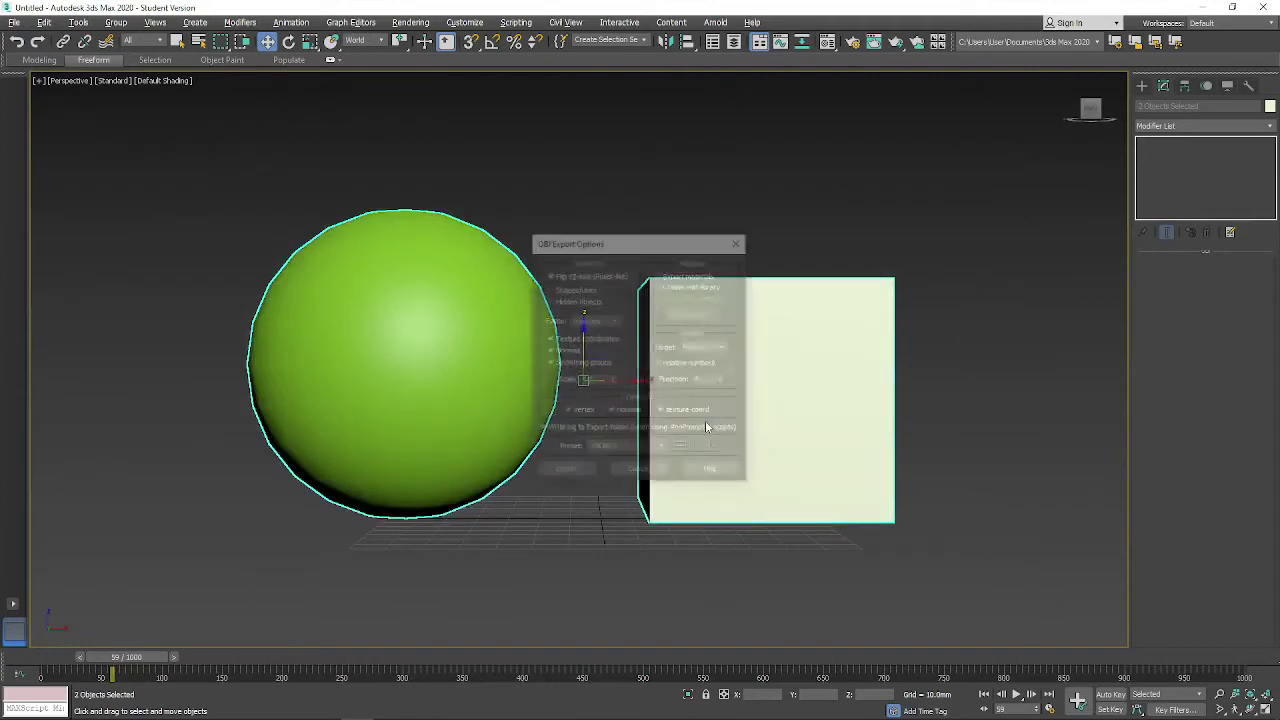
{"action": "left_click", "coordinate": [575, 471]}
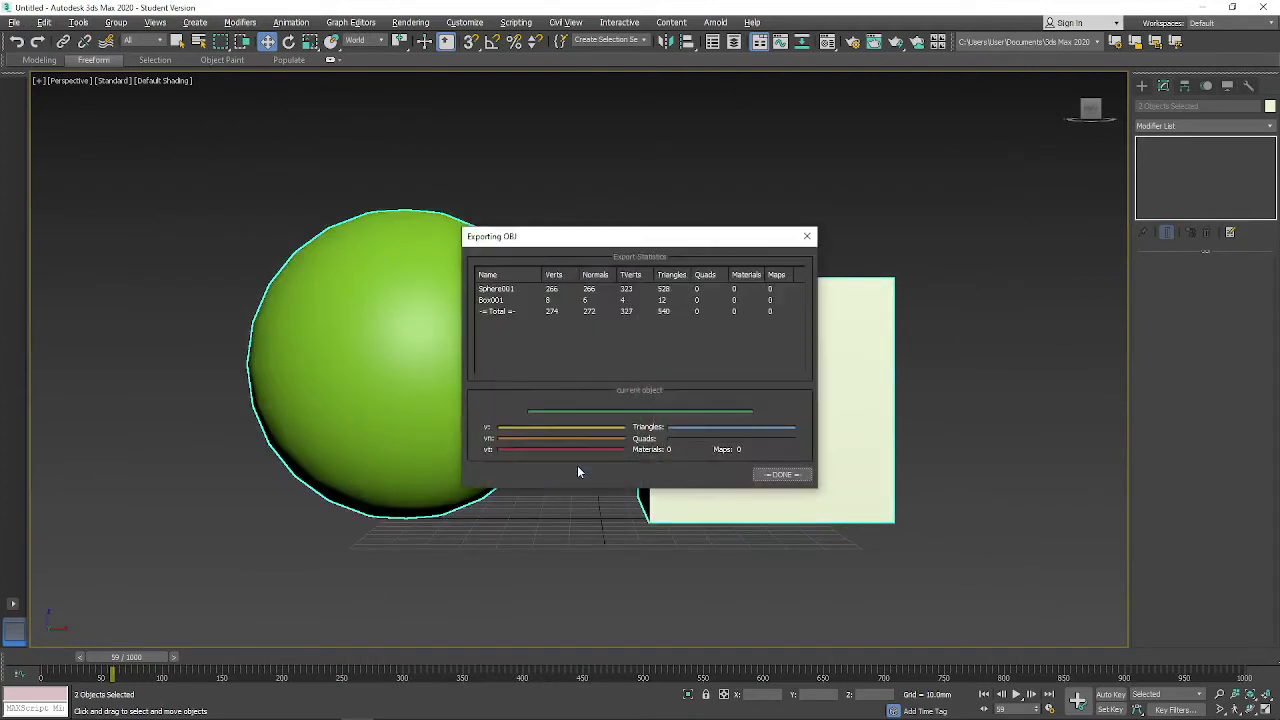
{"action": "left_click", "coordinate": [798, 474]}
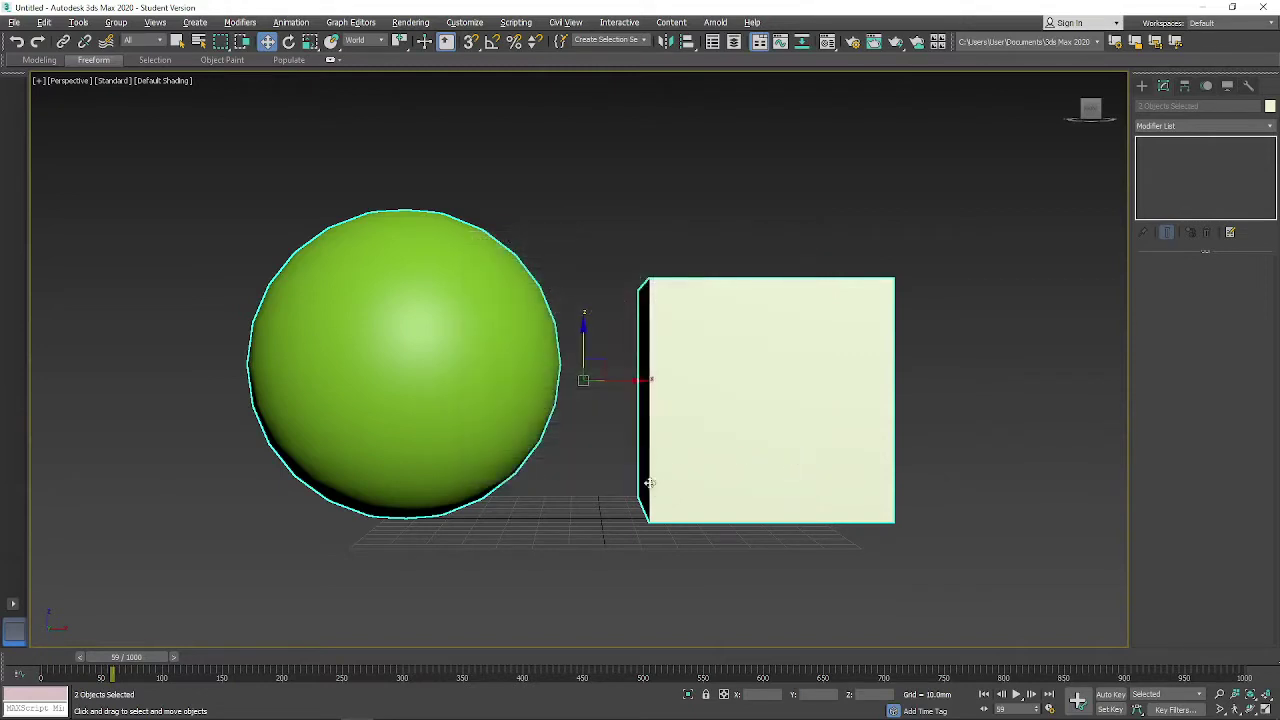
Open the exported Pep tutorial.obj in Pepakura Designer, discarding the current project.
{"action": "mouse_move", "coordinate": [421, 708]}
{"action": "key", "text": "alt+Tab"}
{"action": "key", "text": "alt+Tab"}
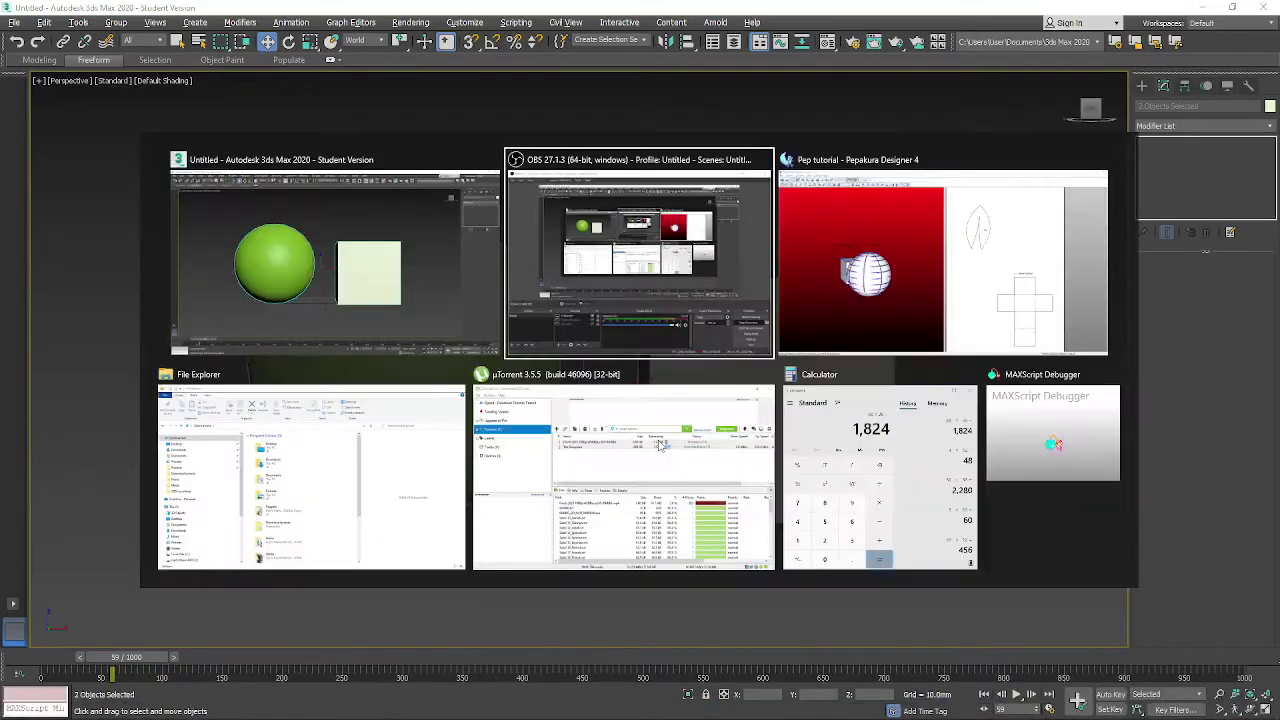
{"action": "left_click", "coordinate": [13, 38]}
{"action": "left_click", "coordinate": [653, 400]}
{"action": "double_click", "coordinate": [515, 252]}
{"action": "left_click", "coordinate": [733, 395]}
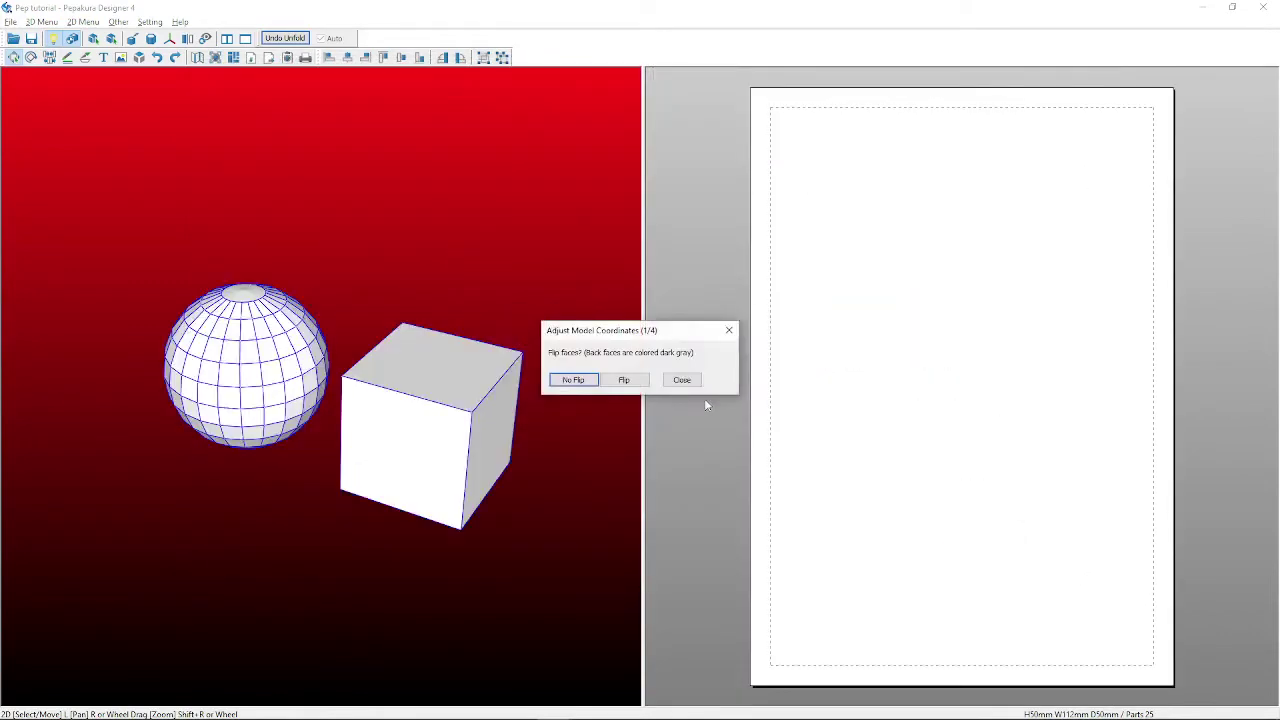
Accept the model coordinates without flipping faces or inverting the model.
{"action": "left_click", "coordinate": [587, 381]}
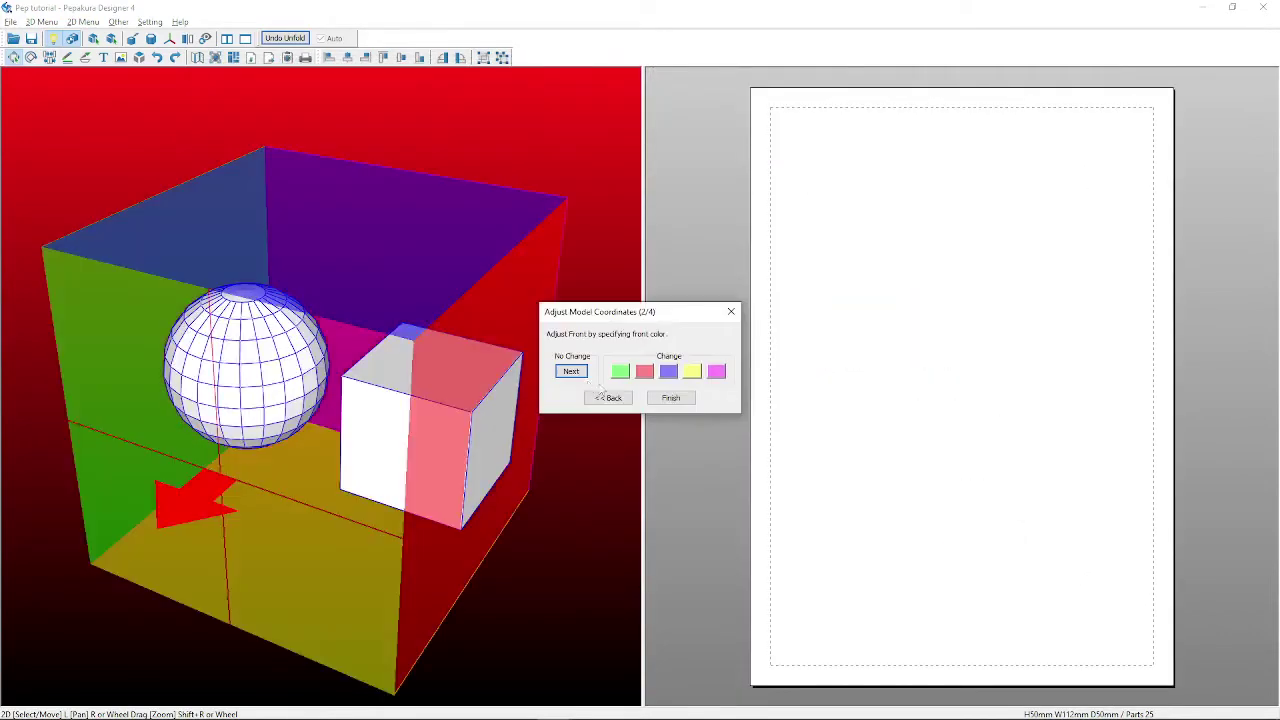
{"action": "left_click", "coordinate": [571, 372]}
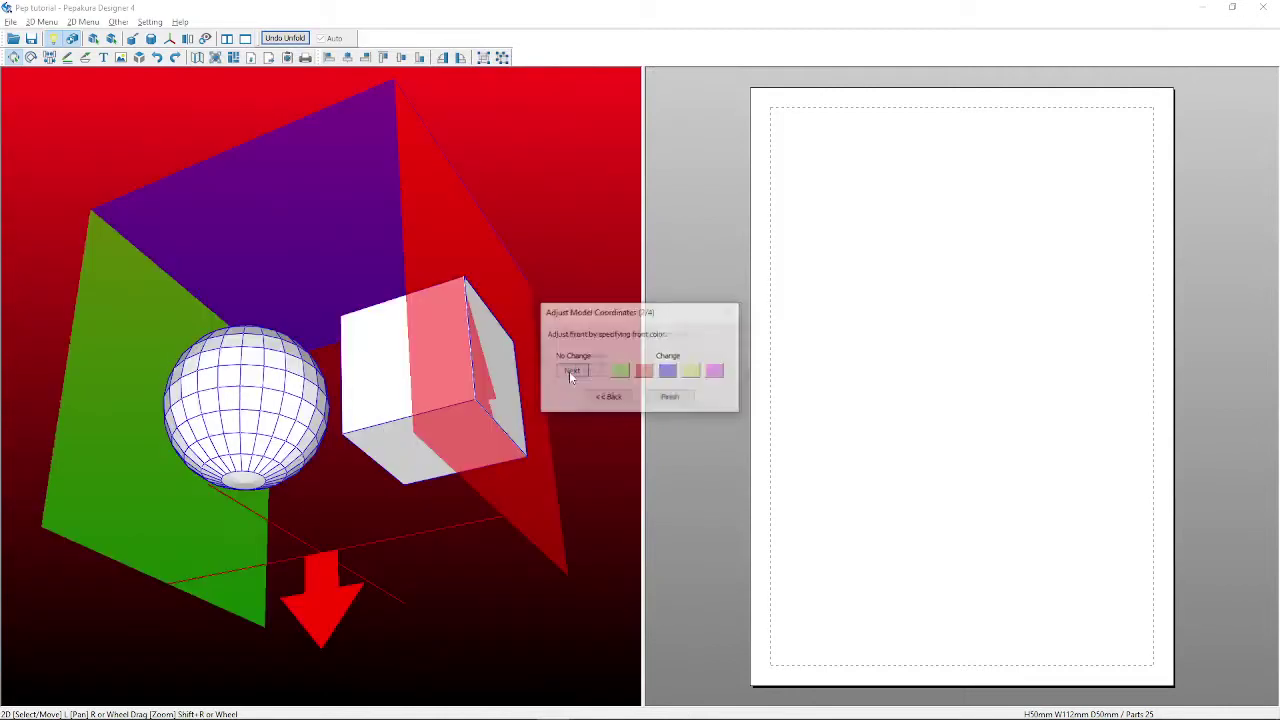
{"action": "left_click", "coordinate": [580, 372]}
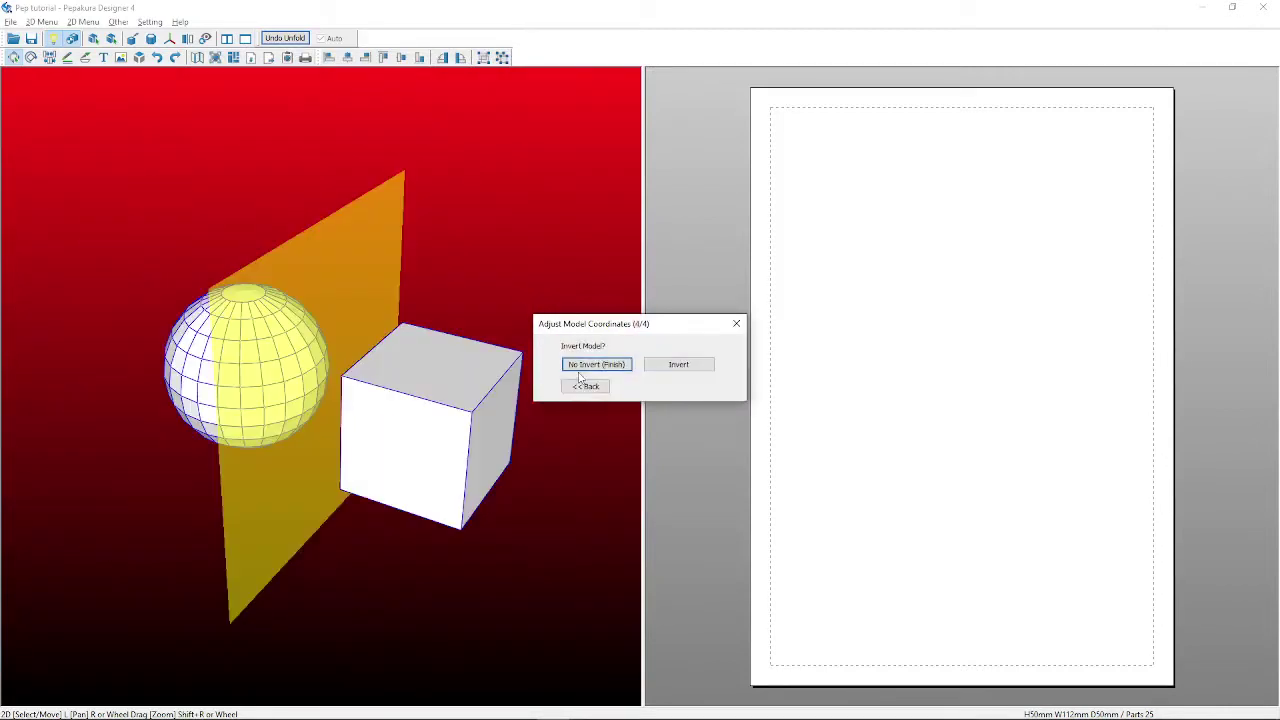
{"action": "left_click", "coordinate": [583, 366]}
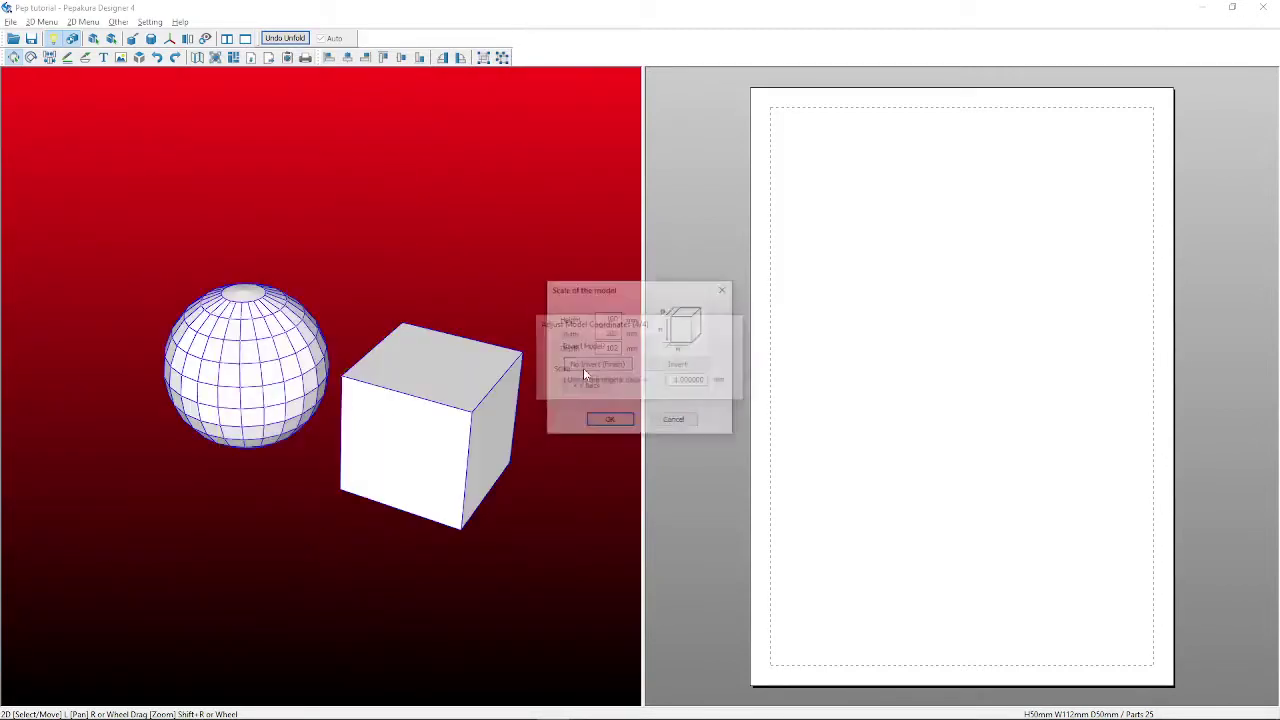
Keep the model at 100 x 203 x 102 mm, unfold it, and turn off Show Flaps.
{"action": "left_click", "coordinate": [612, 421]}
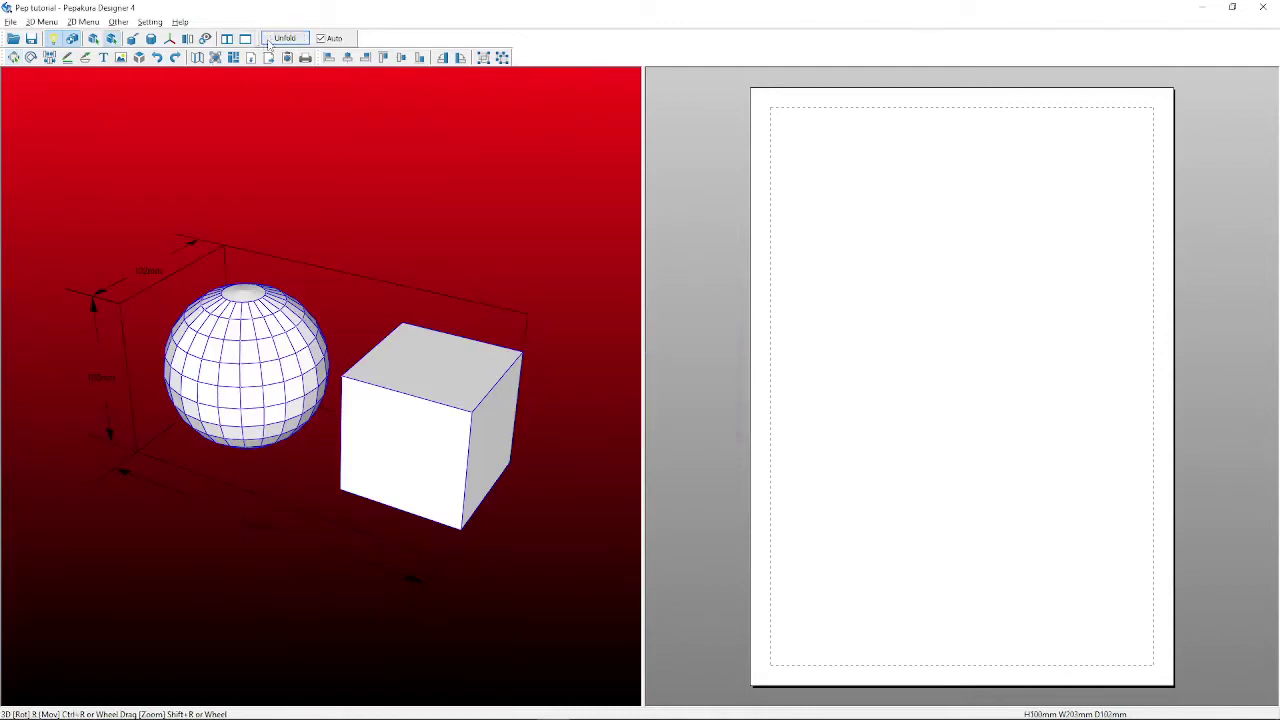
{"action": "left_click", "coordinate": [270, 40]}
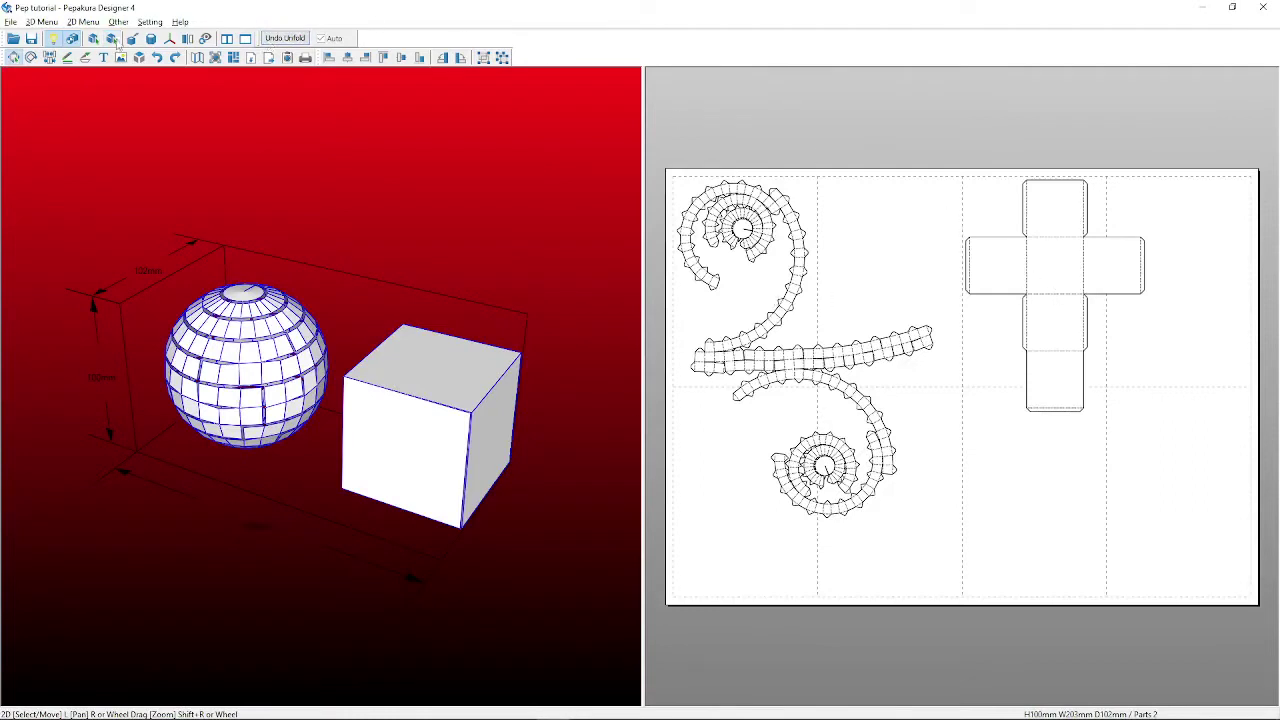
{"action": "left_click", "coordinate": [83, 22]}
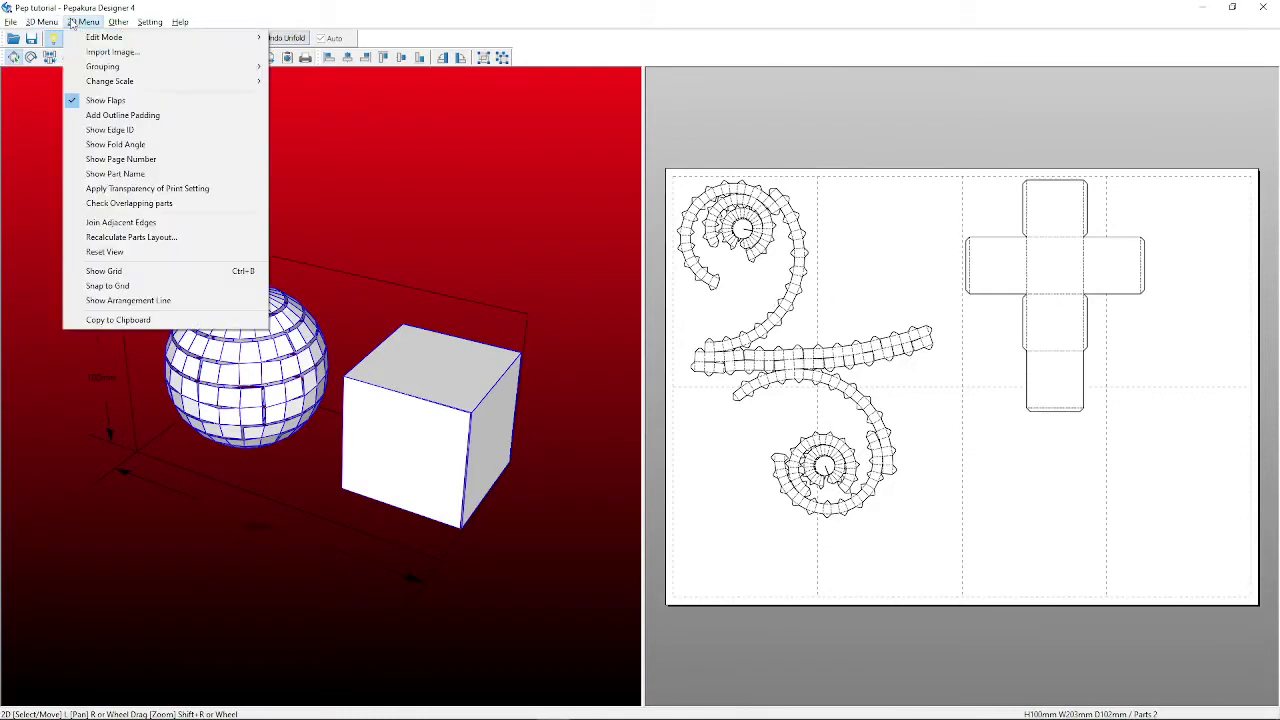
{"action": "left_click", "coordinate": [85, 101]}
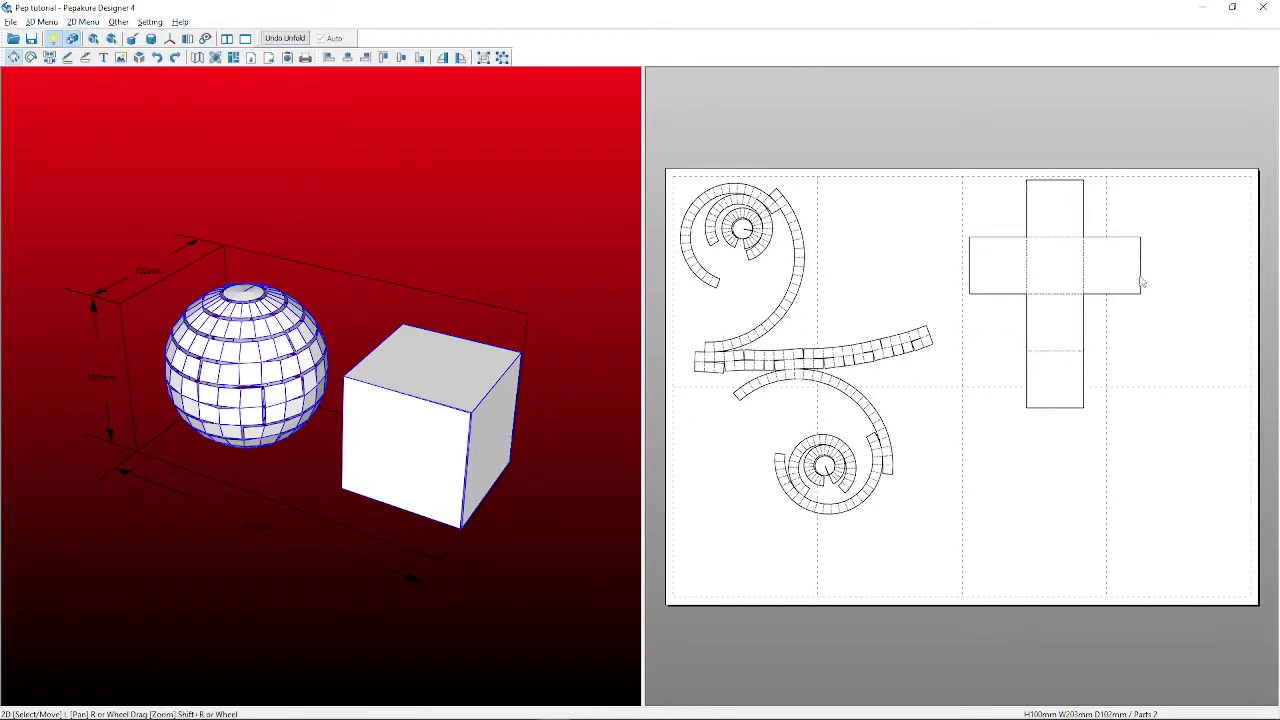
{"action": "right_click_drag", "start_coordinate": [876, 315], "coordinate": [878, 273]}
{"action": "scroll", "coordinate": [790, 293], "scroll_direction": "up", "scroll_amount": 3}
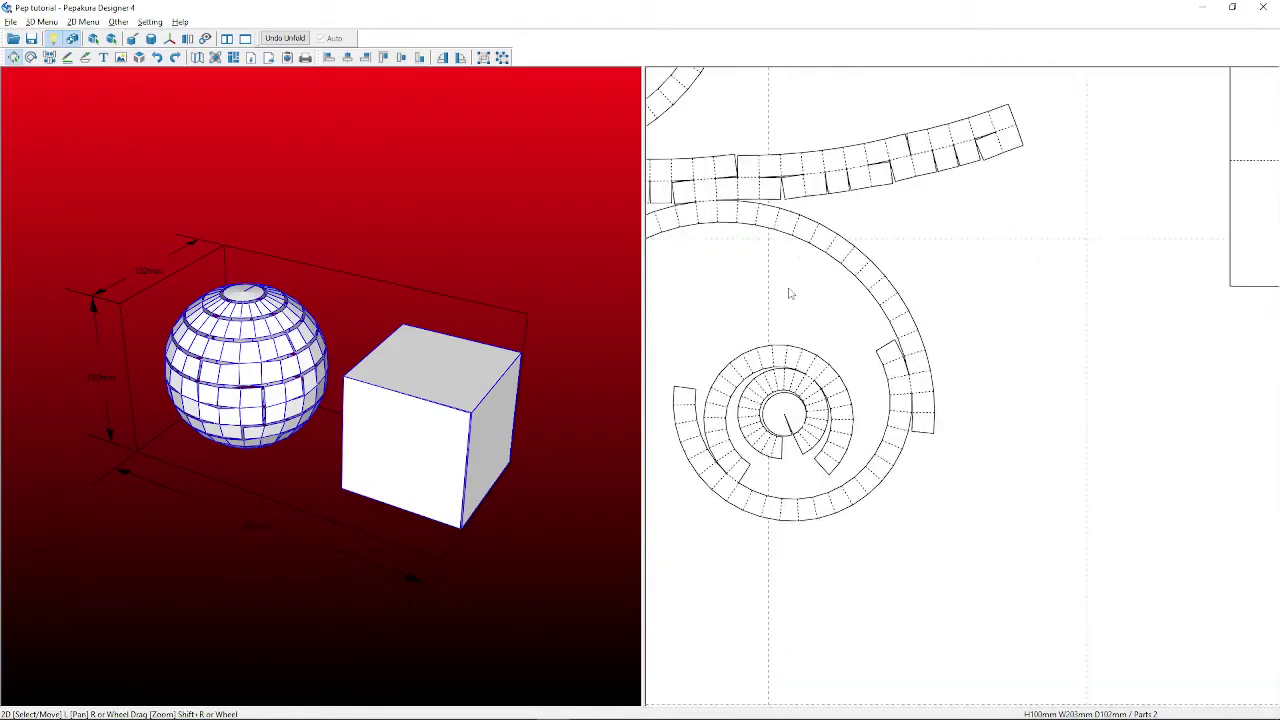
{"action": "right_click_drag", "start_coordinate": [769, 310], "coordinate": [990, 373]}
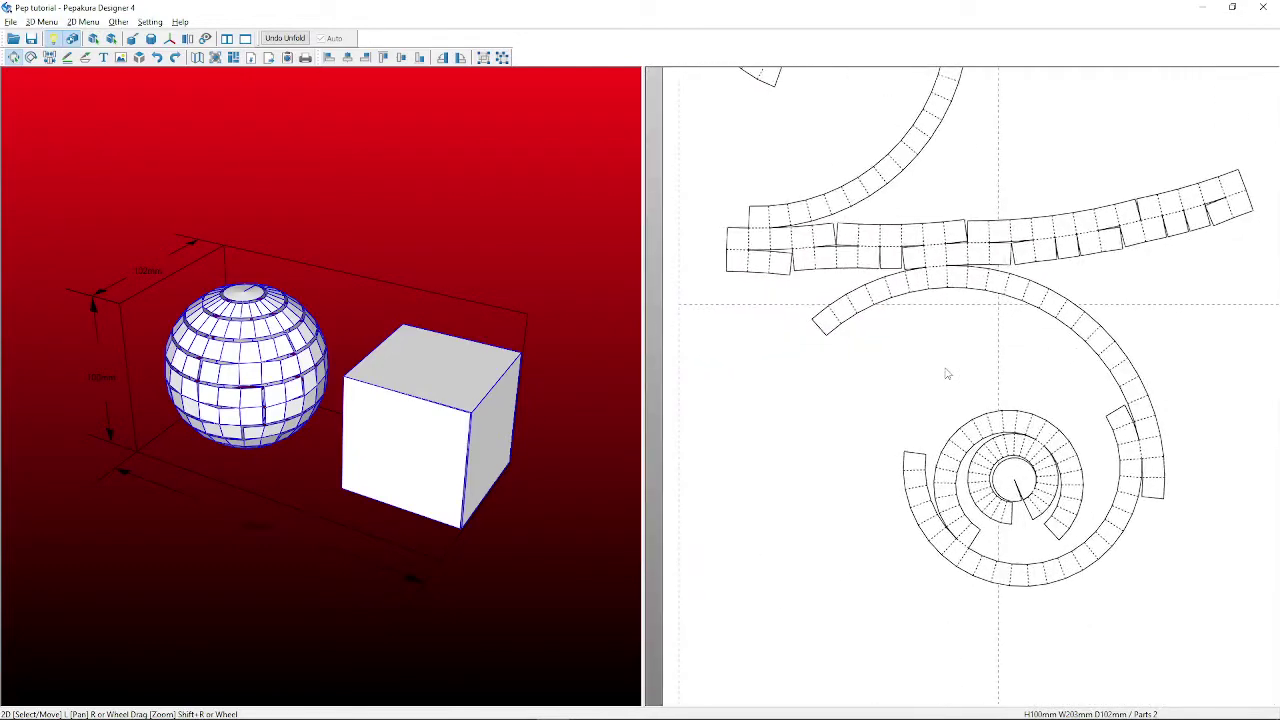
Use Join/Disjoin Faces to cut the sphere's spiral net at five edges.
{"action": "right_click", "coordinate": [947, 374]}
{"action": "left_click", "coordinate": [922, 406]}
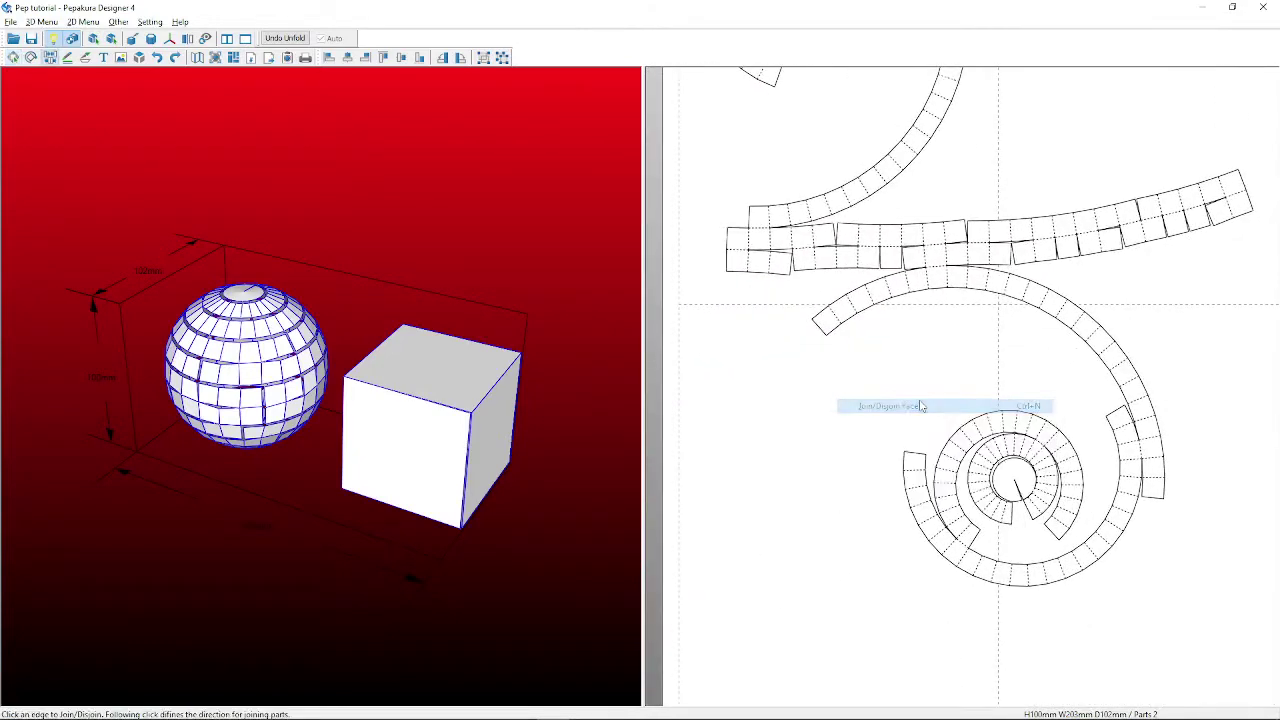
{"action": "left_click", "coordinate": [963, 543]}
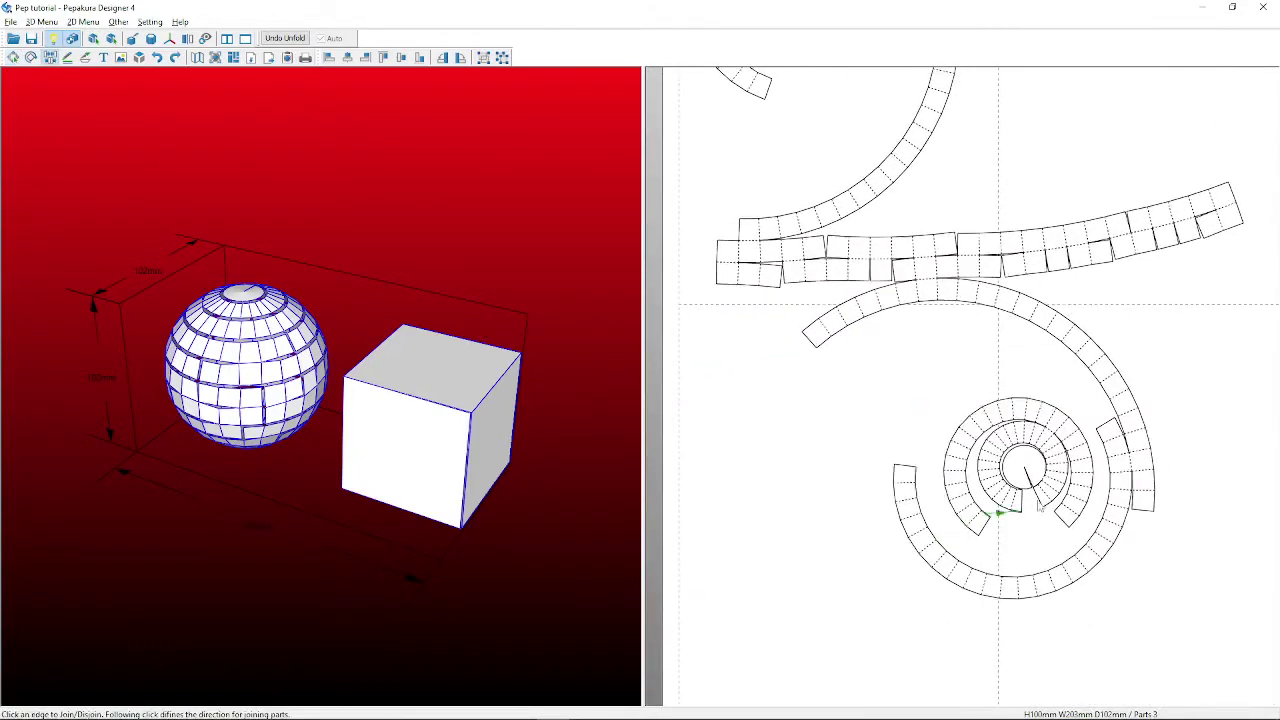
{"action": "scroll", "coordinate": [1060, 460], "scroll_direction": "up", "scroll_amount": 4}
{"action": "left_click", "coordinate": [1097, 477]}
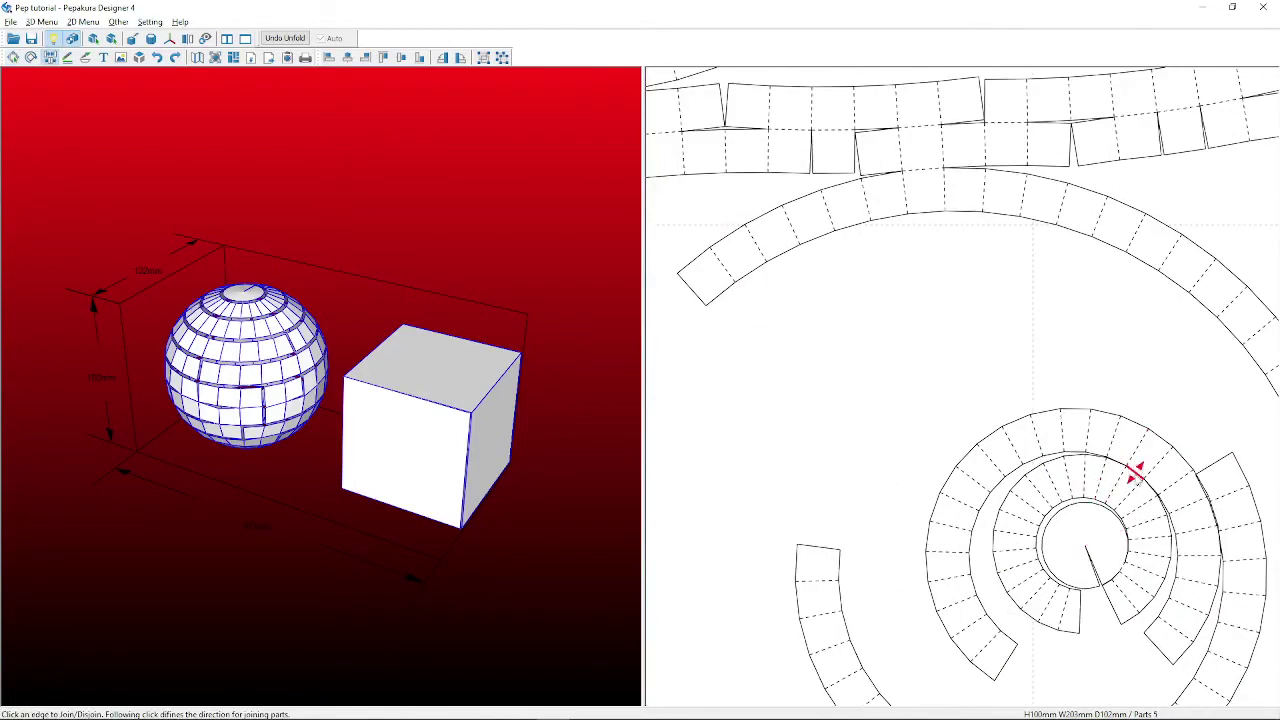
{"action": "left_click", "coordinate": [1136, 474]}
{"action": "left_click", "coordinate": [1068, 550]}
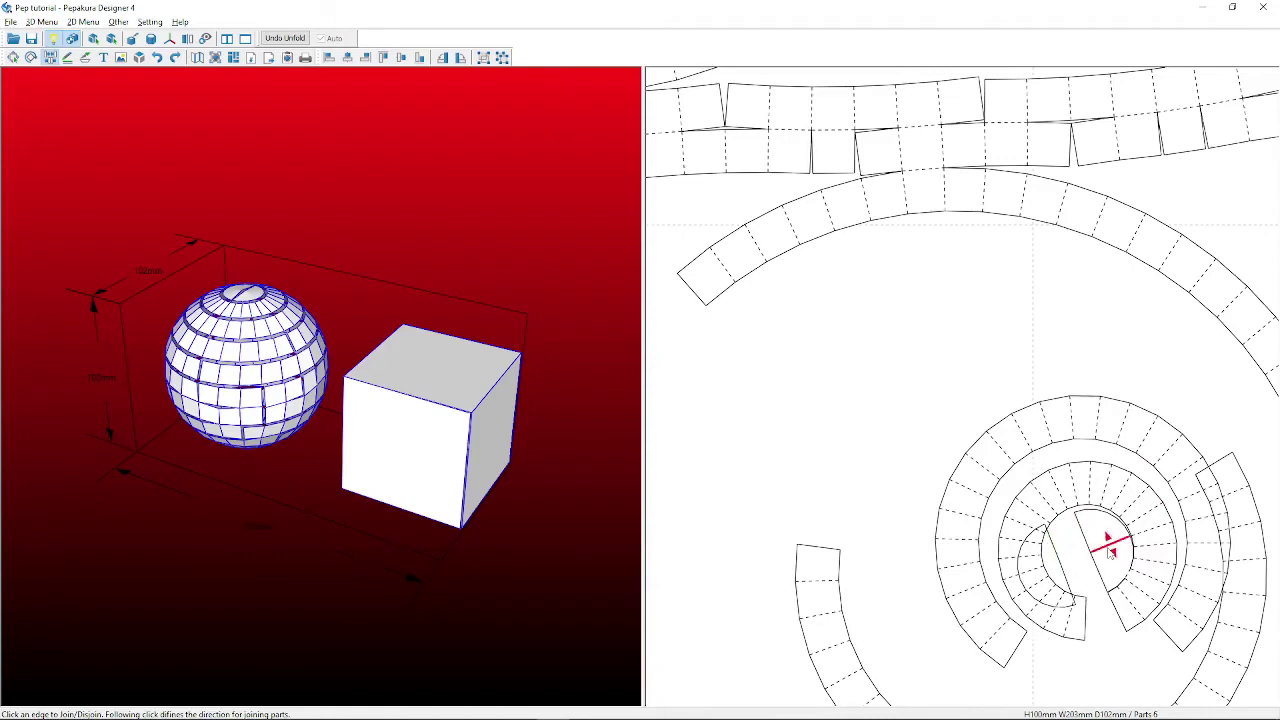
{"action": "left_click", "coordinate": [1106, 550]}
{"action": "scroll", "coordinate": [1107, 552], "scroll_direction": "down", "scroll_amount": 5}
{"action": "right_click", "coordinate": [1063, 441]}
Box-select the sphere's unfolded parts and drag them off the page.
{"action": "left_click", "coordinate": [1030, 443]}
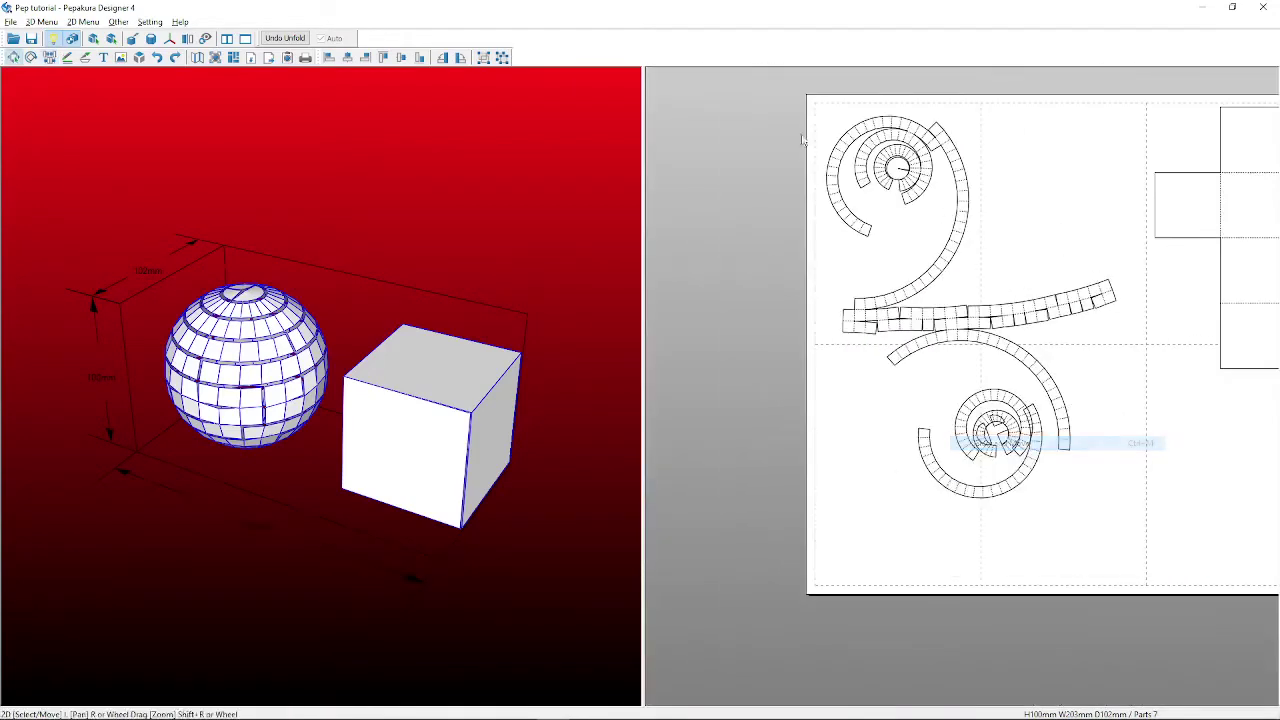
{"action": "left_click_drag", "start_coordinate": [785, 106], "coordinate": [1115, 515]}
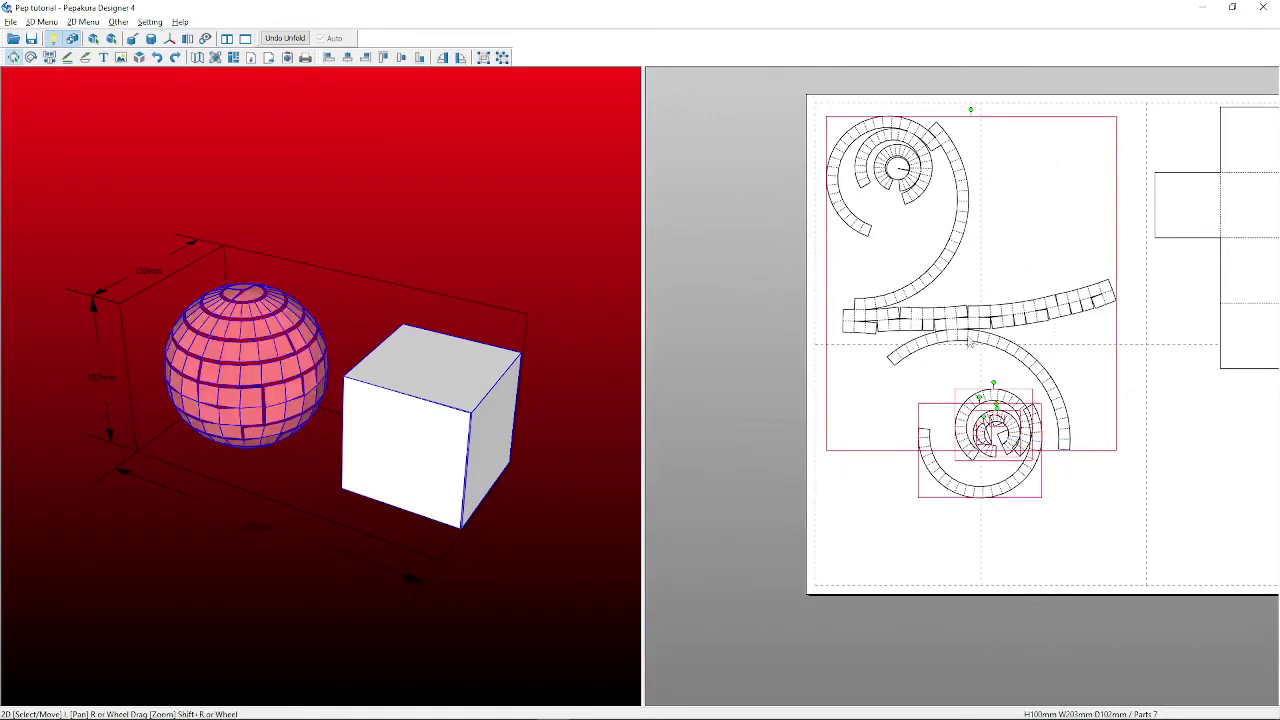
{"action": "left_click_drag", "start_coordinate": [952, 338], "coordinate": [625, 6]}
{"action": "right_click_drag", "start_coordinate": [683, 120], "coordinate": [810, 433]}
{"action": "left_click_drag", "start_coordinate": [748, 300], "coordinate": [787, 162]}
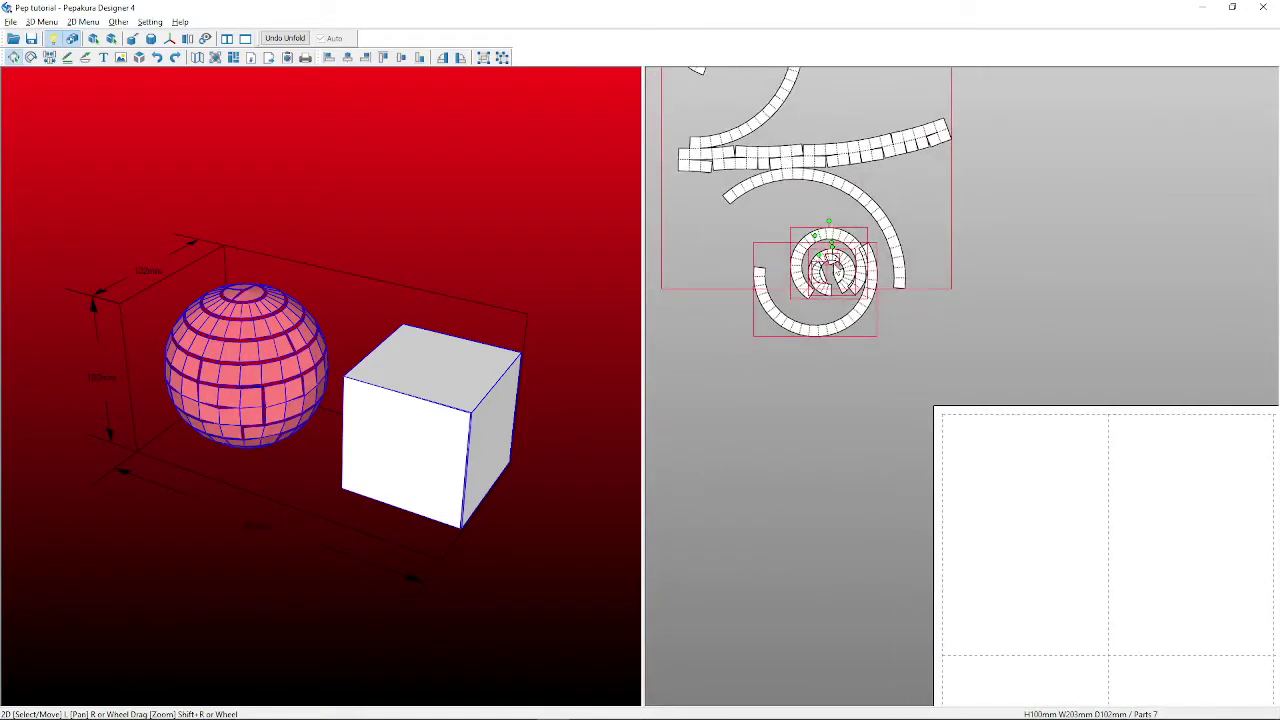
{"action": "left_click", "coordinate": [952, 289]}
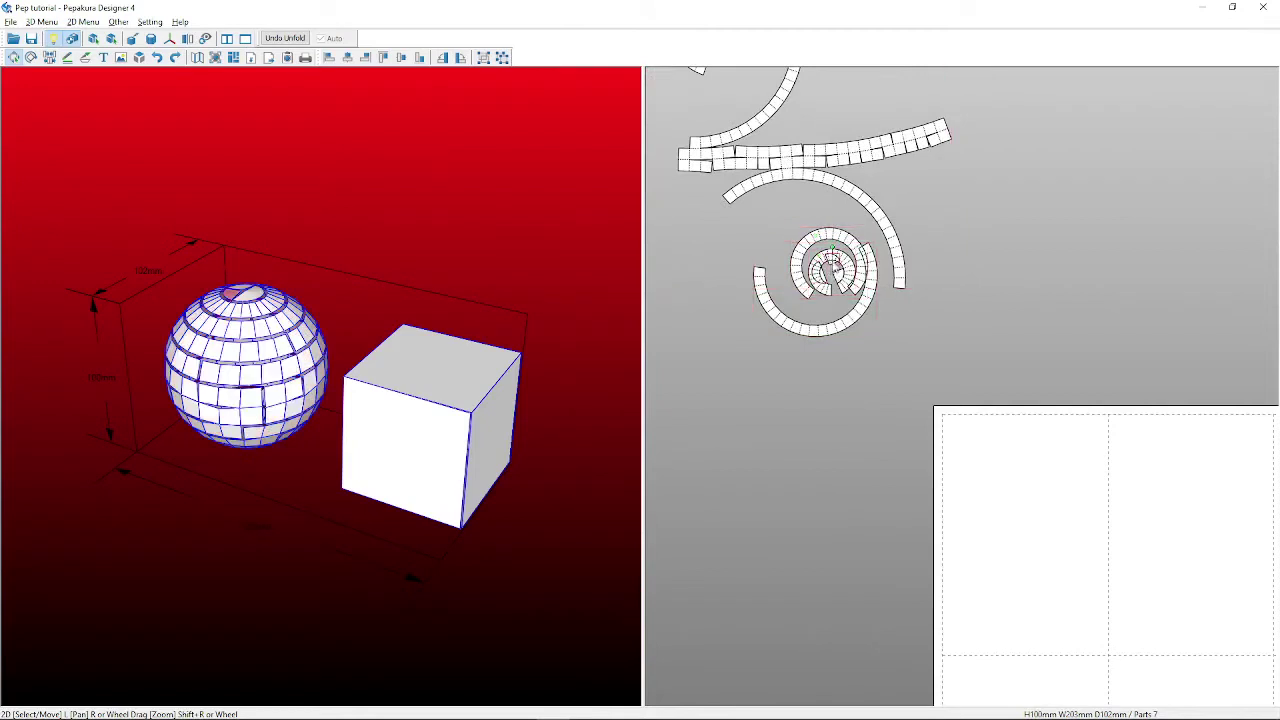
Drag the small centre wedge onto the sheet and rotate it upright.
{"action": "left_click_drag", "start_coordinate": [830, 262], "coordinate": [1016, 449]}
{"action": "scroll", "coordinate": [1052, 468], "scroll_direction": "up", "scroll_amount": 5}
{"action": "middle_click_drag", "start_coordinate": [1043, 466], "coordinate": [889, 263]}
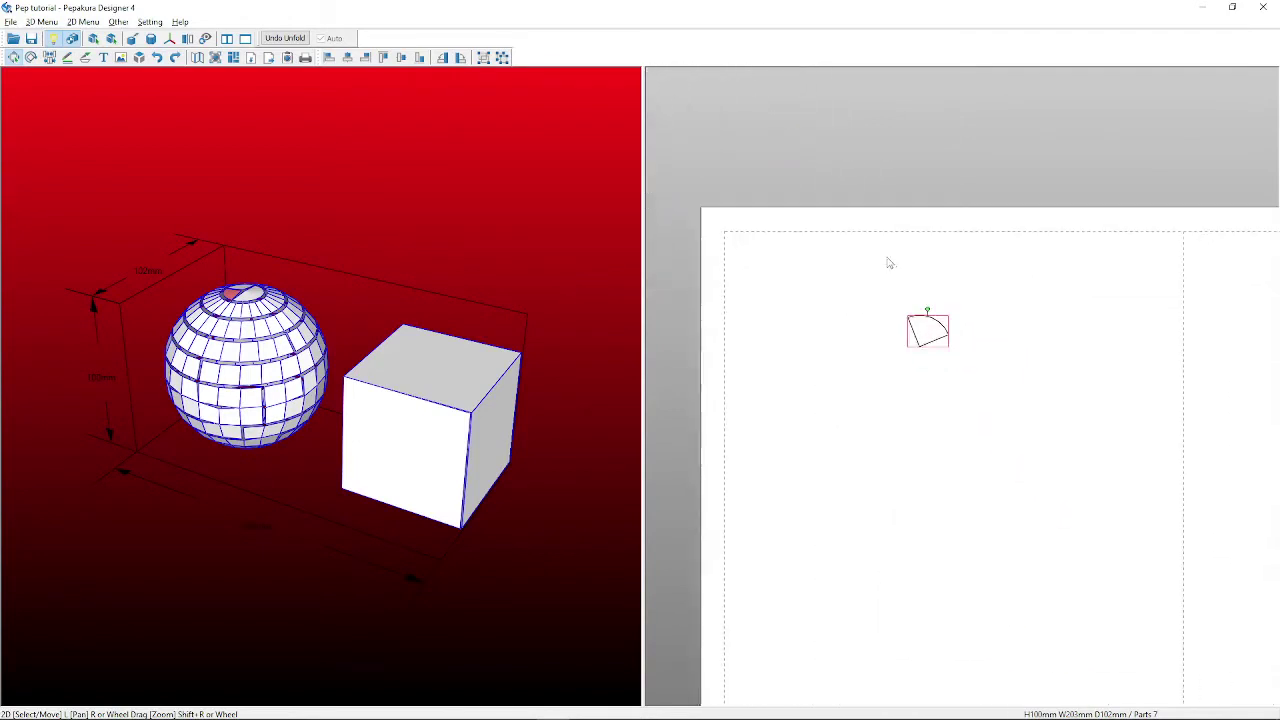
{"action": "left_click_drag", "start_coordinate": [925, 305], "coordinate": [956, 404]}
Join the wedge to the ring piece and rework the ring's split and joined edges.
{"action": "right_click", "coordinate": [957, 402]}
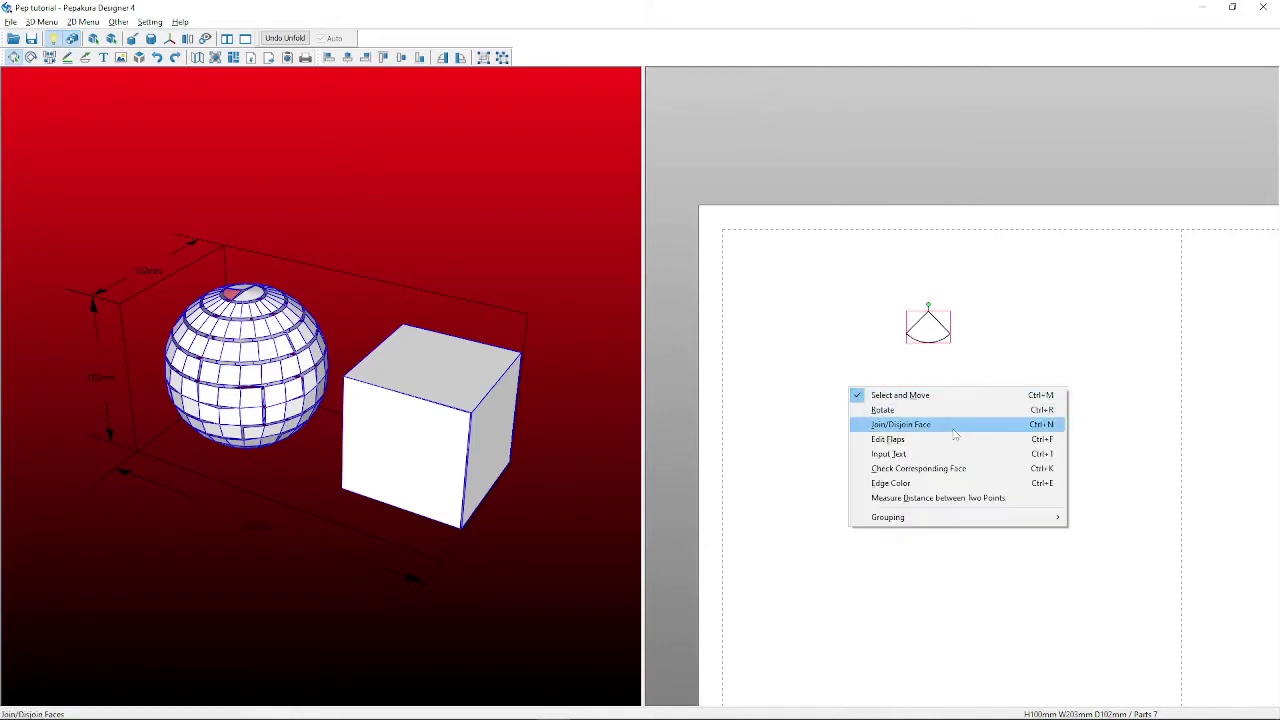
{"action": "left_click", "coordinate": [956, 425]}
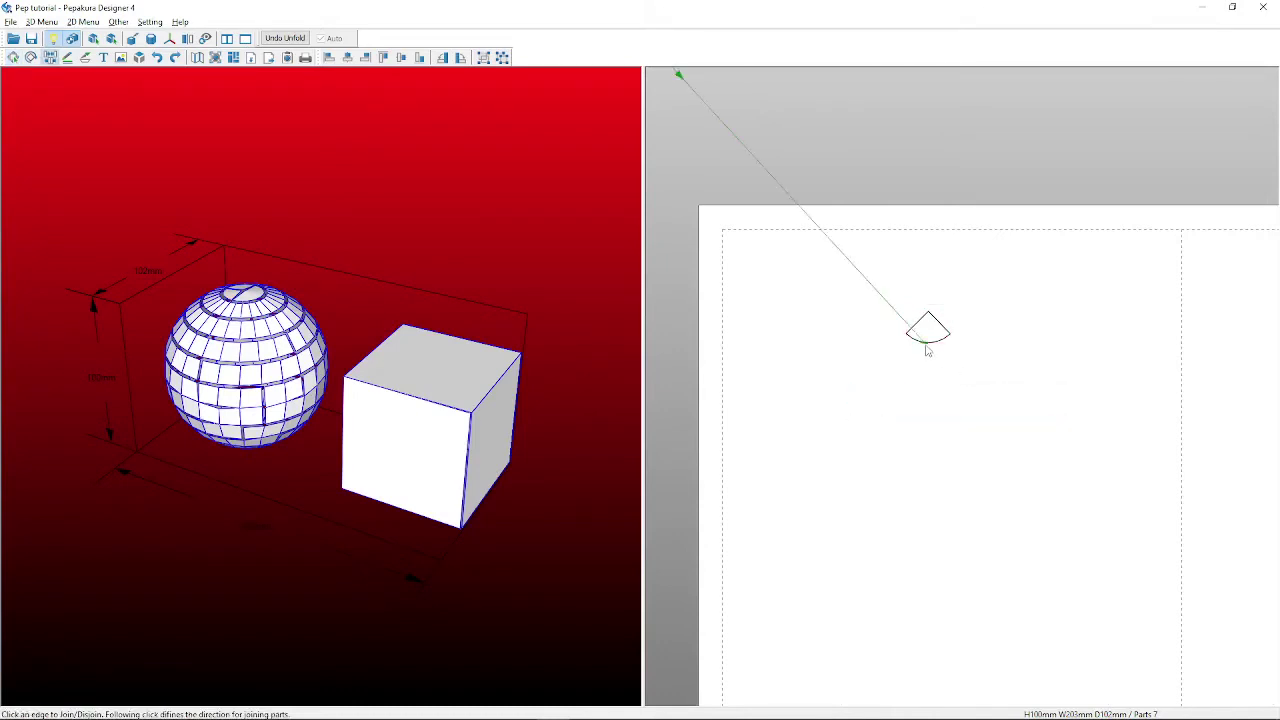
{"action": "left_click", "coordinate": [927, 345]}
{"action": "scroll", "coordinate": [915, 345], "scroll_direction": "up", "scroll_amount": 3}
{"action": "right_click", "coordinate": [913, 350]}
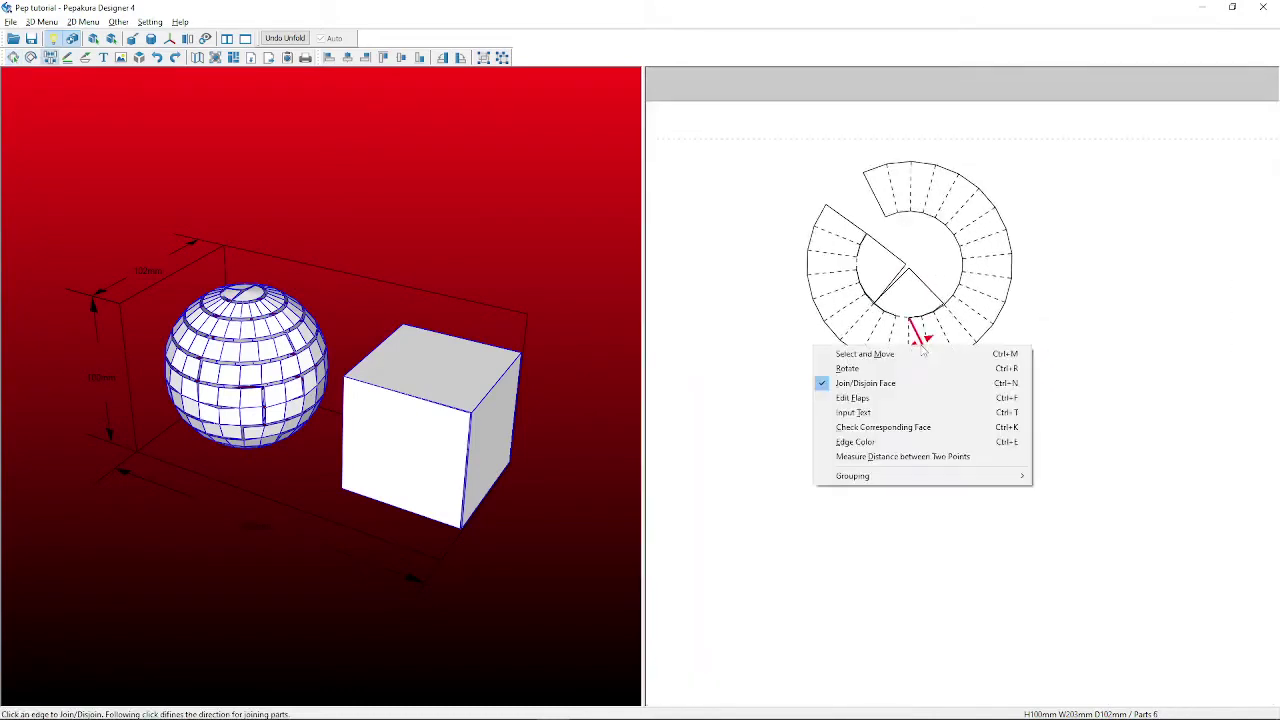
{"action": "left_click", "coordinate": [870, 323]}
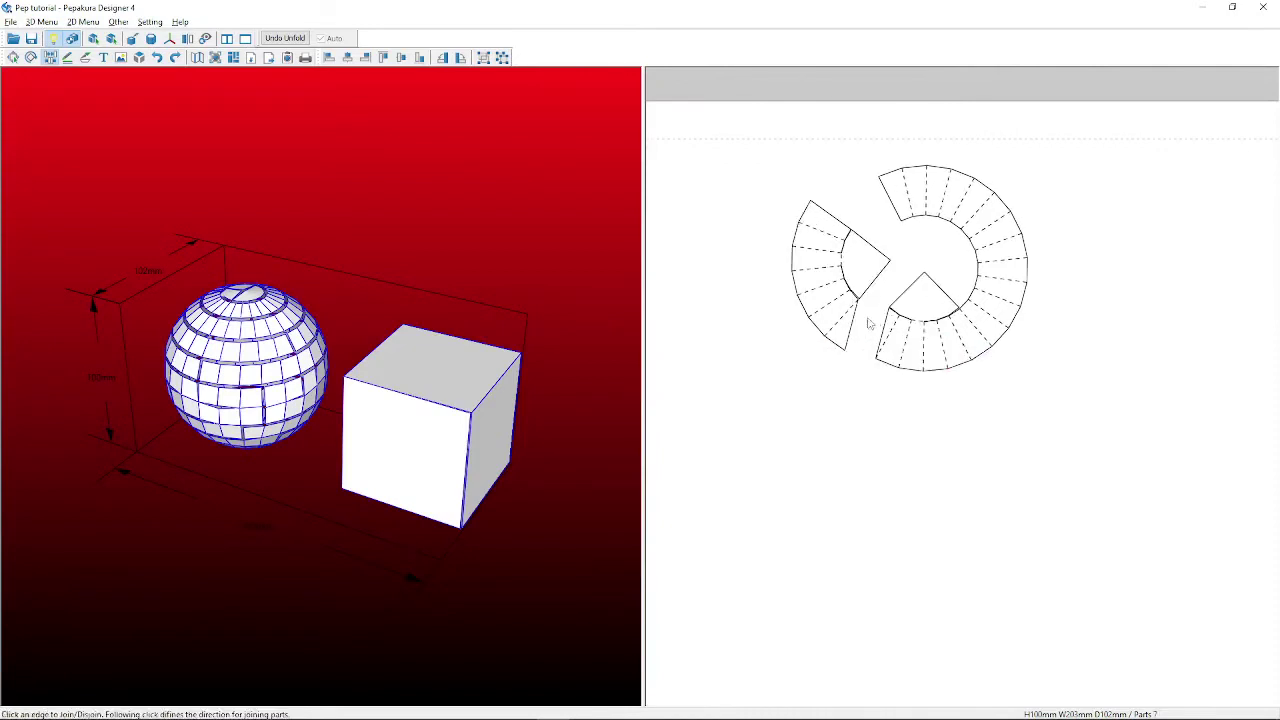
{"action": "left_click", "coordinate": [866, 323]}
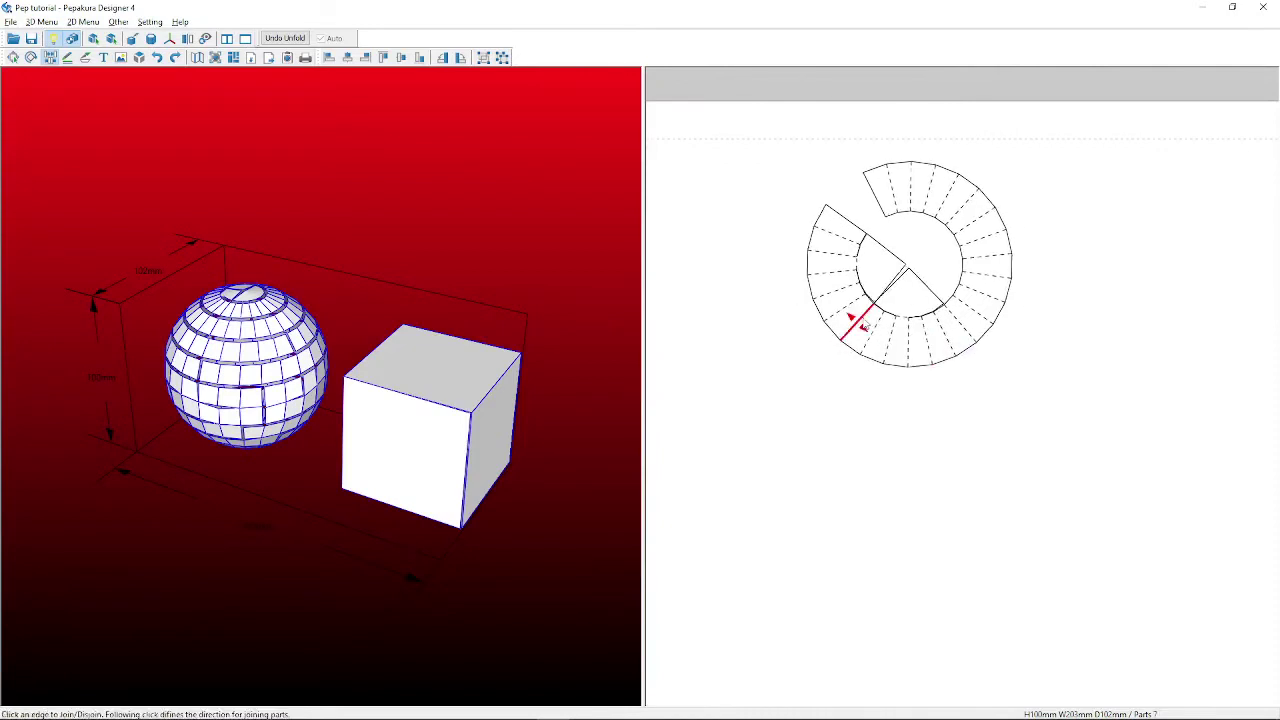
{"action": "left_click", "coordinate": [866, 323]}
{"action": "left_click", "coordinate": [966, 338]}
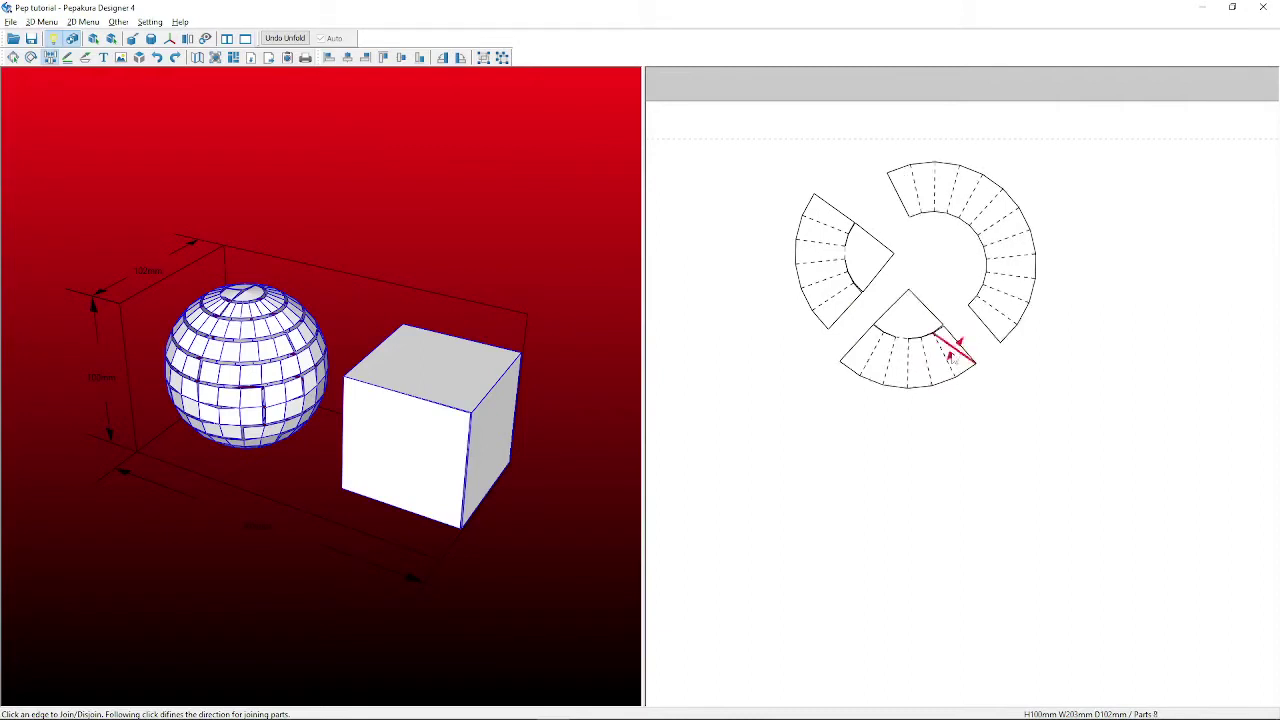
{"action": "left_click", "coordinate": [874, 386]}
{"action": "left_click", "coordinate": [826, 380]}
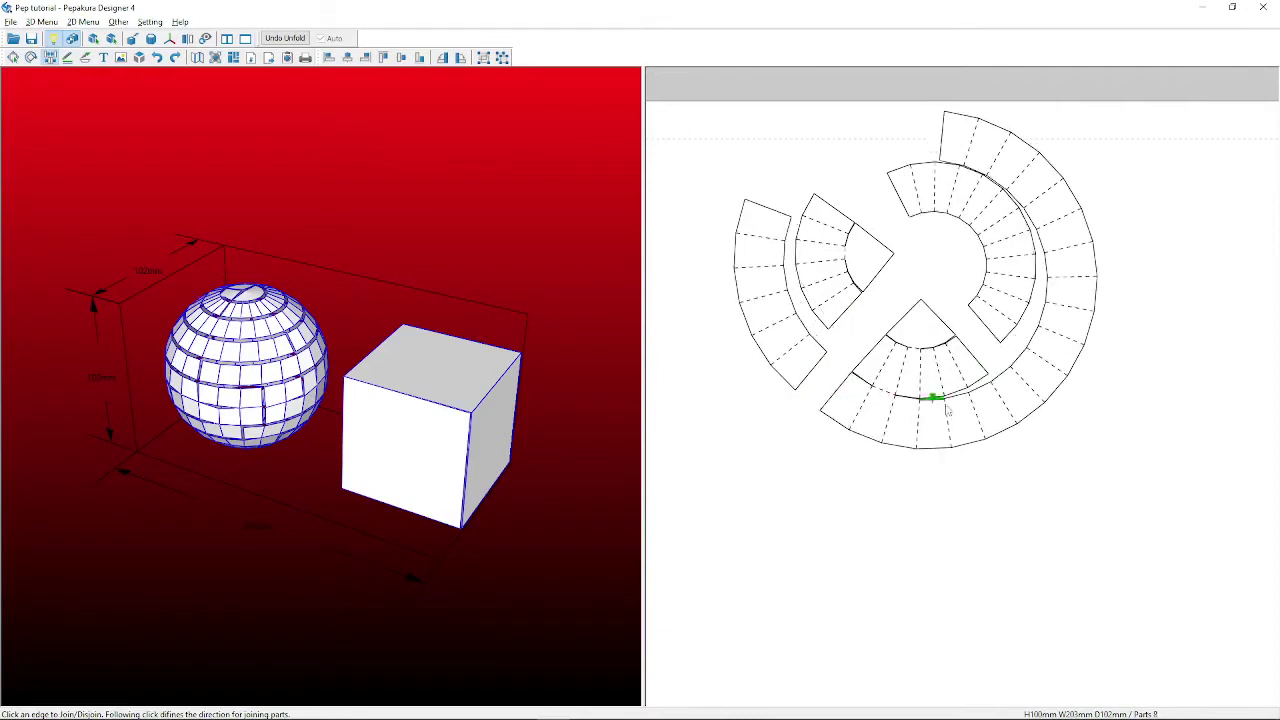
Split off the outer and bottom ring pieces and join the strips onto the fan part.
{"action": "left_click", "coordinate": [1003, 403]}
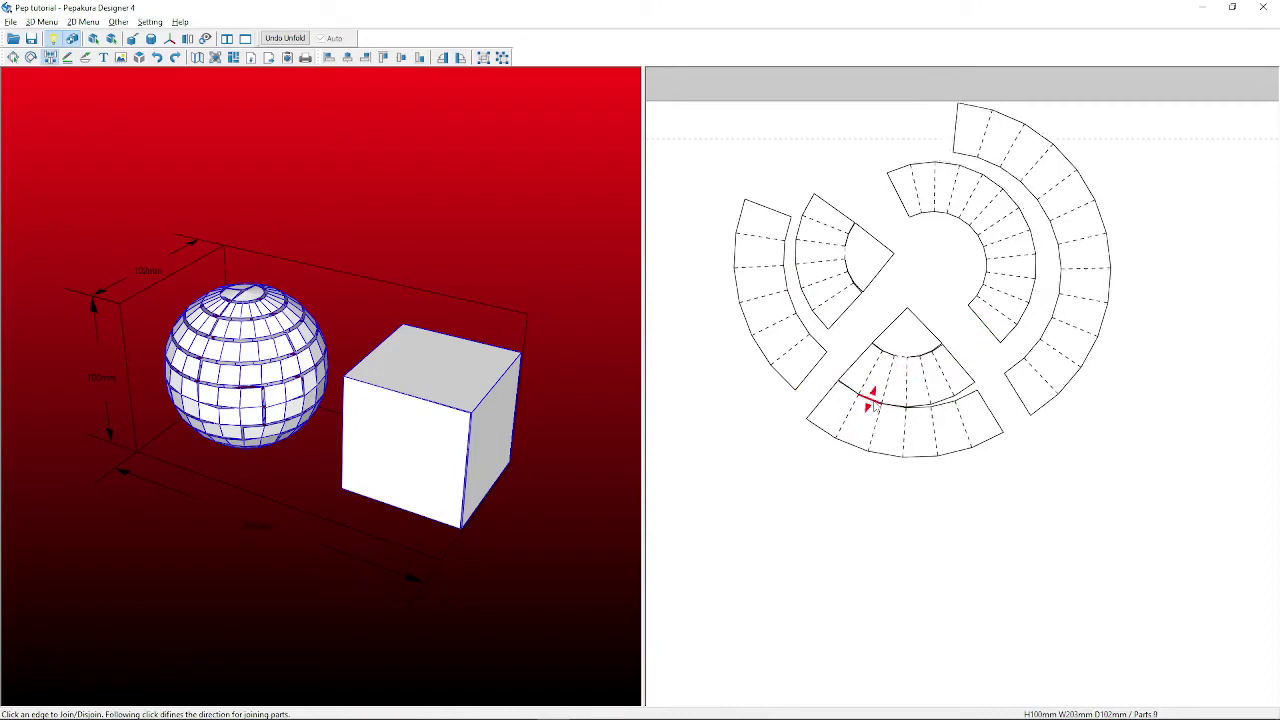
{"action": "left_click", "coordinate": [866, 400]}
{"action": "left_click", "coordinate": [898, 441]}
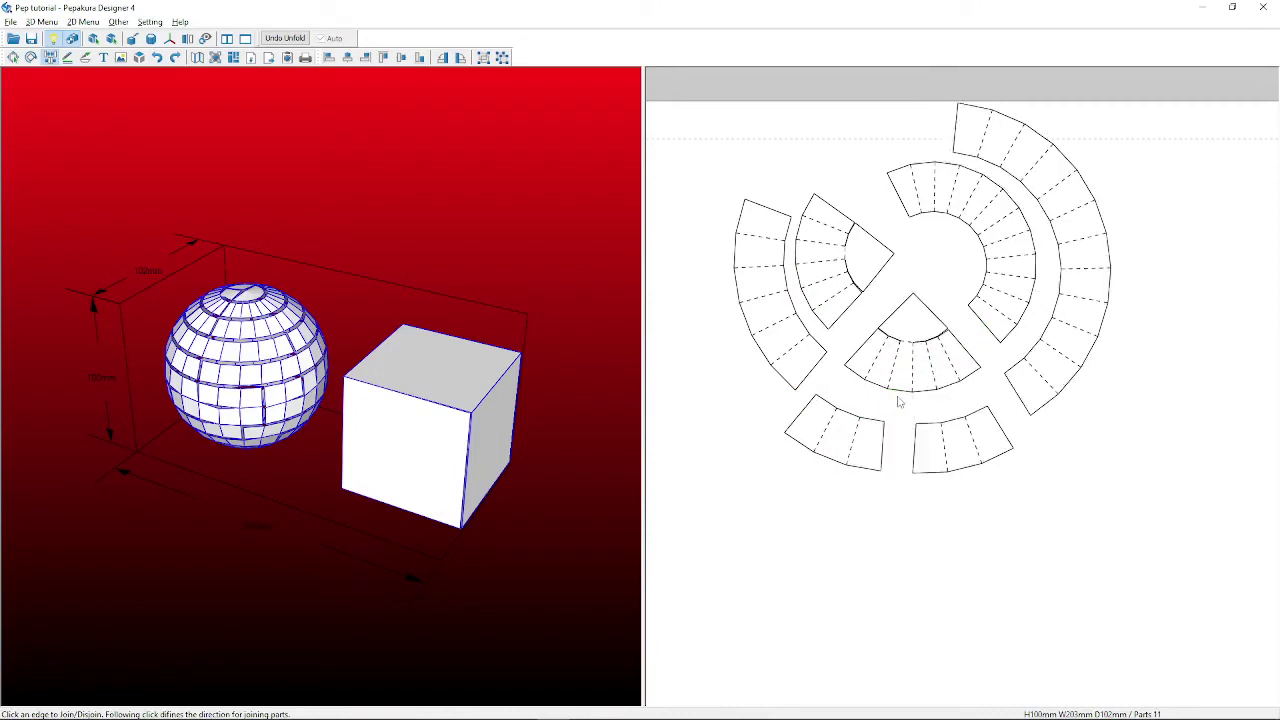
{"action": "left_click", "coordinate": [900, 395]}
{"action": "left_click", "coordinate": [916, 397]}
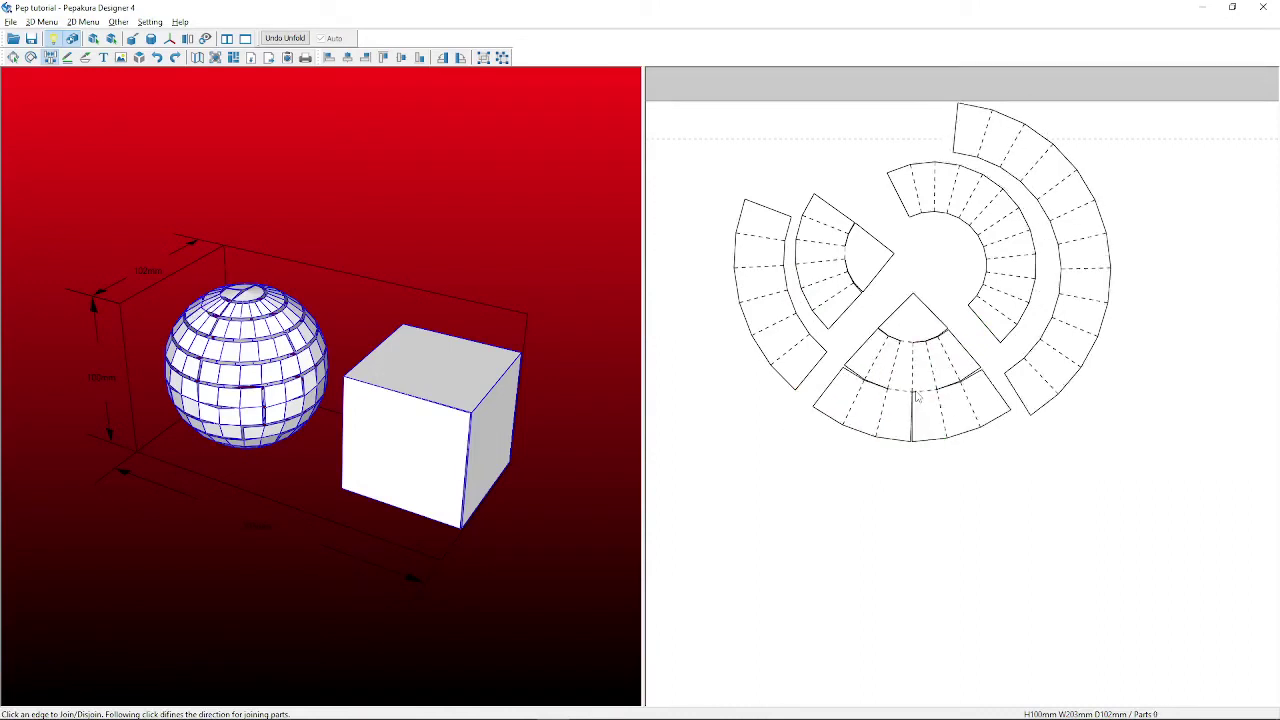
{"action": "left_click", "coordinate": [895, 440]}
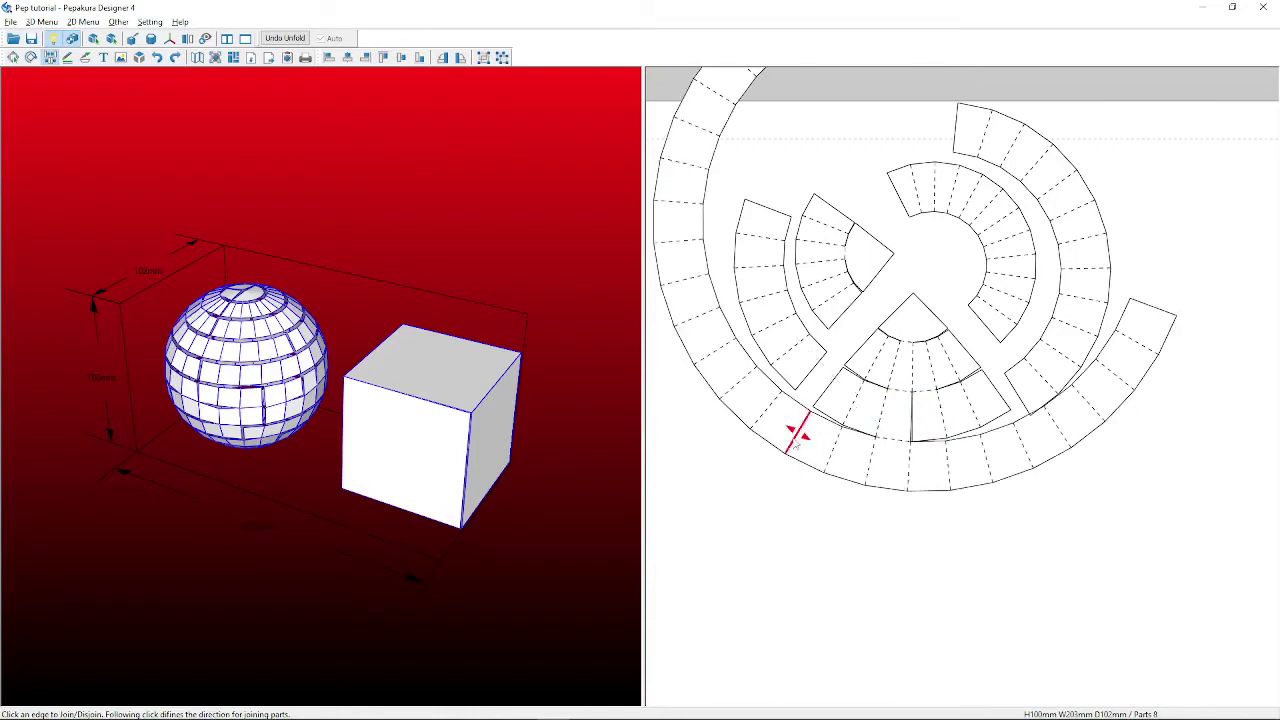
{"action": "left_click", "coordinate": [798, 432]}
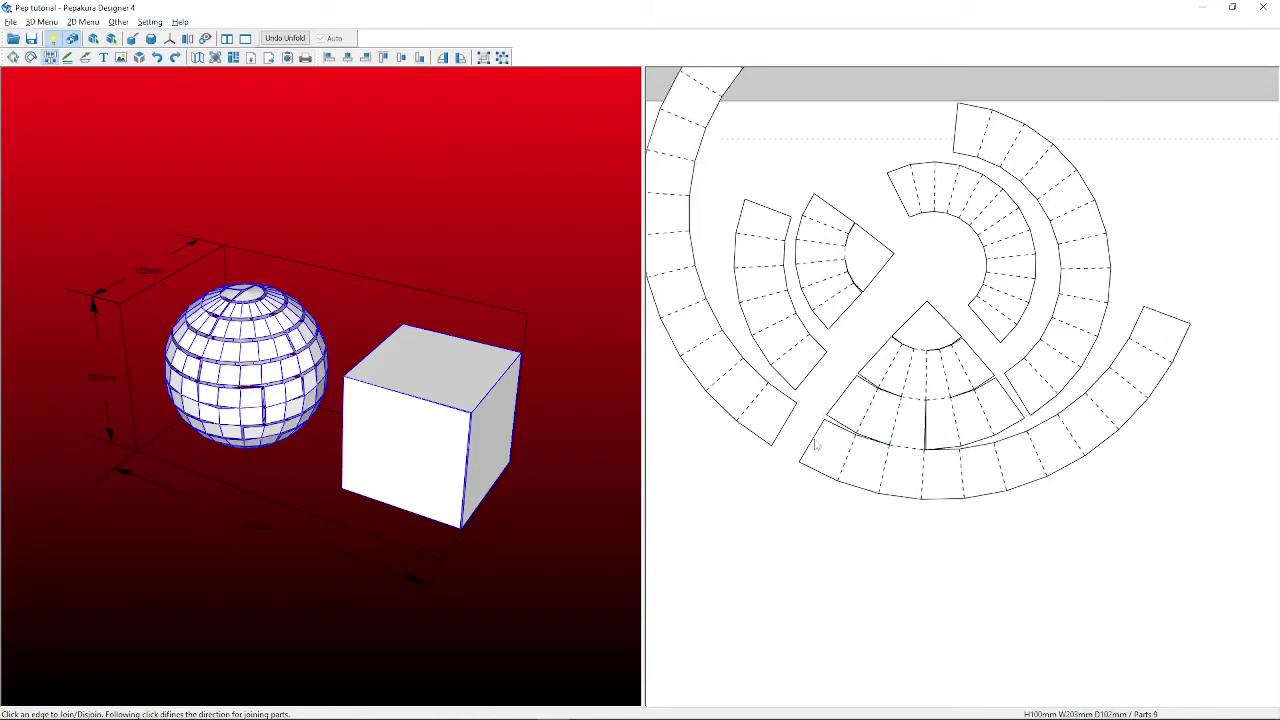
{"action": "left_click", "coordinate": [927, 478]}
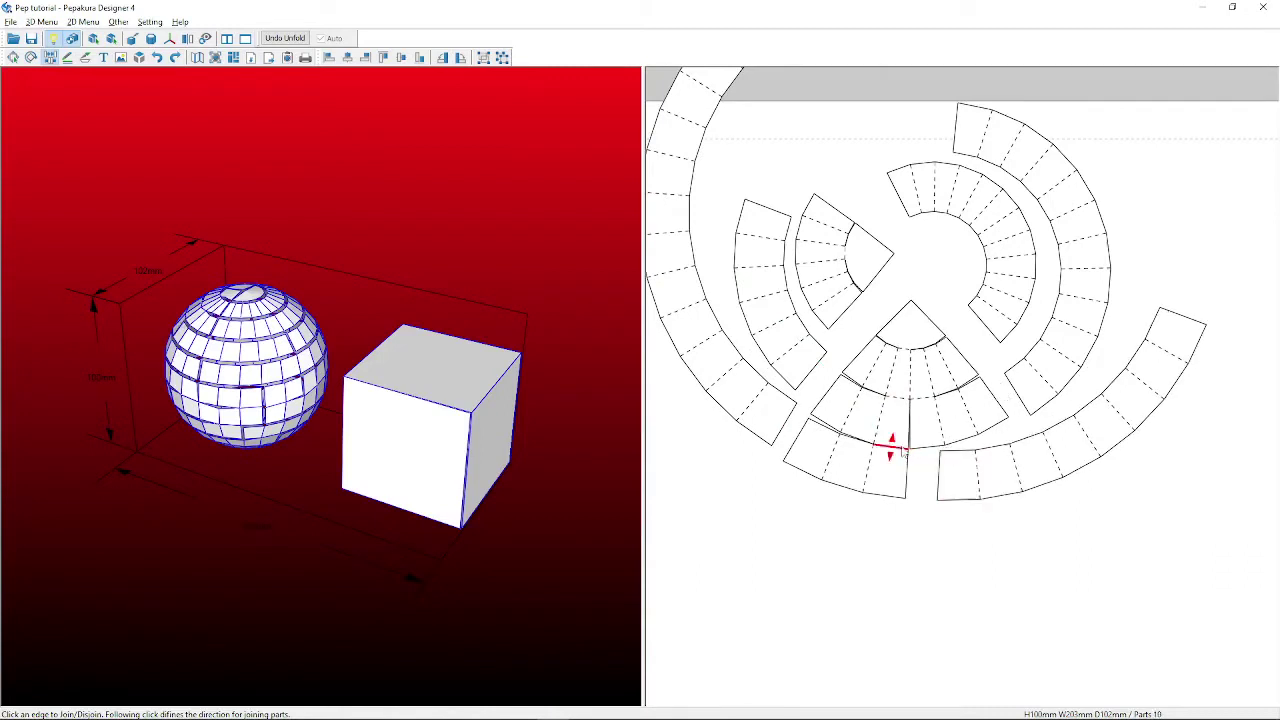
{"action": "left_click", "coordinate": [900, 452]}
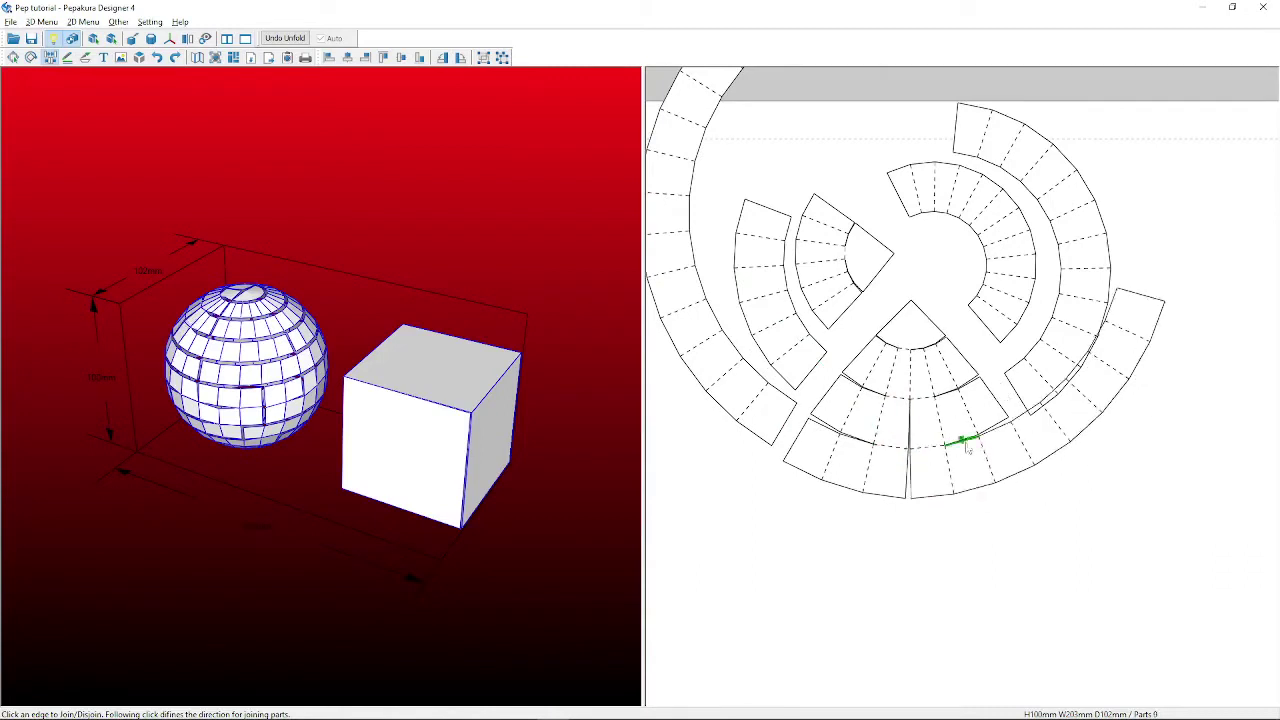
{"action": "left_click", "coordinate": [1020, 440]}
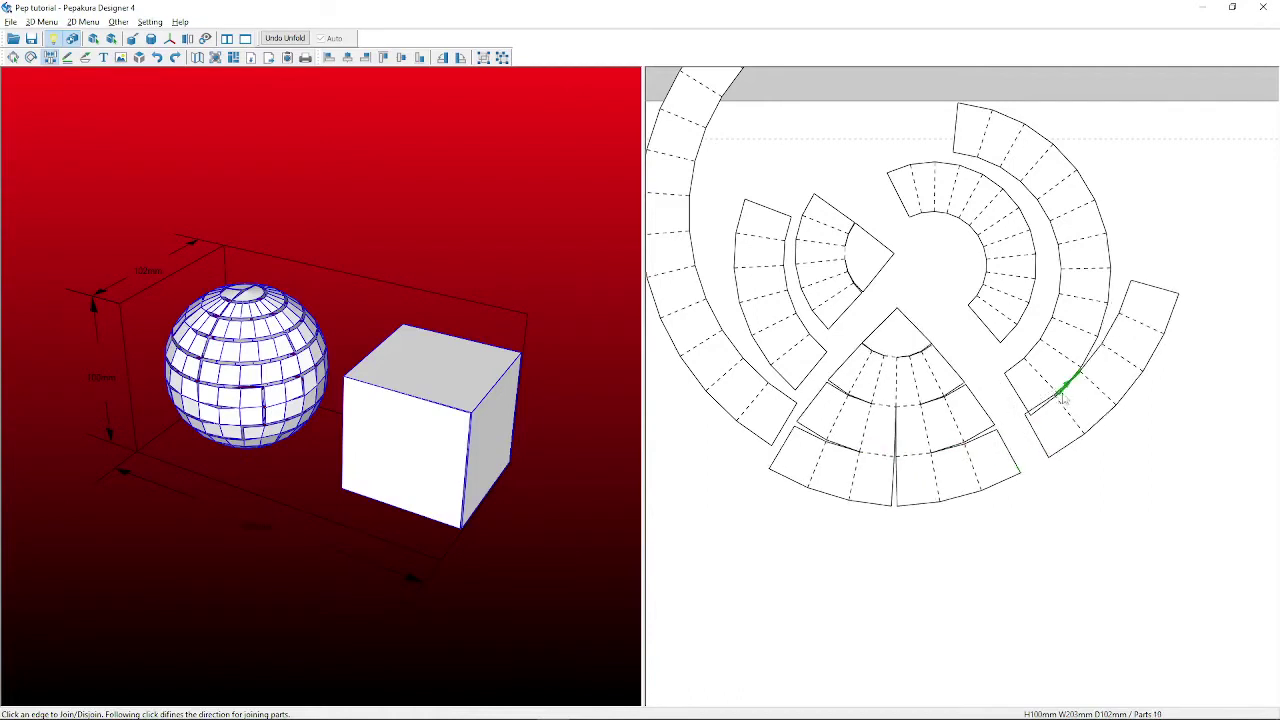
Move the unneeded sphere parts and the curved strip off the paper.
{"action": "right_click", "coordinate": [953, 391]}
{"action": "left_click", "coordinate": [968, 397]}
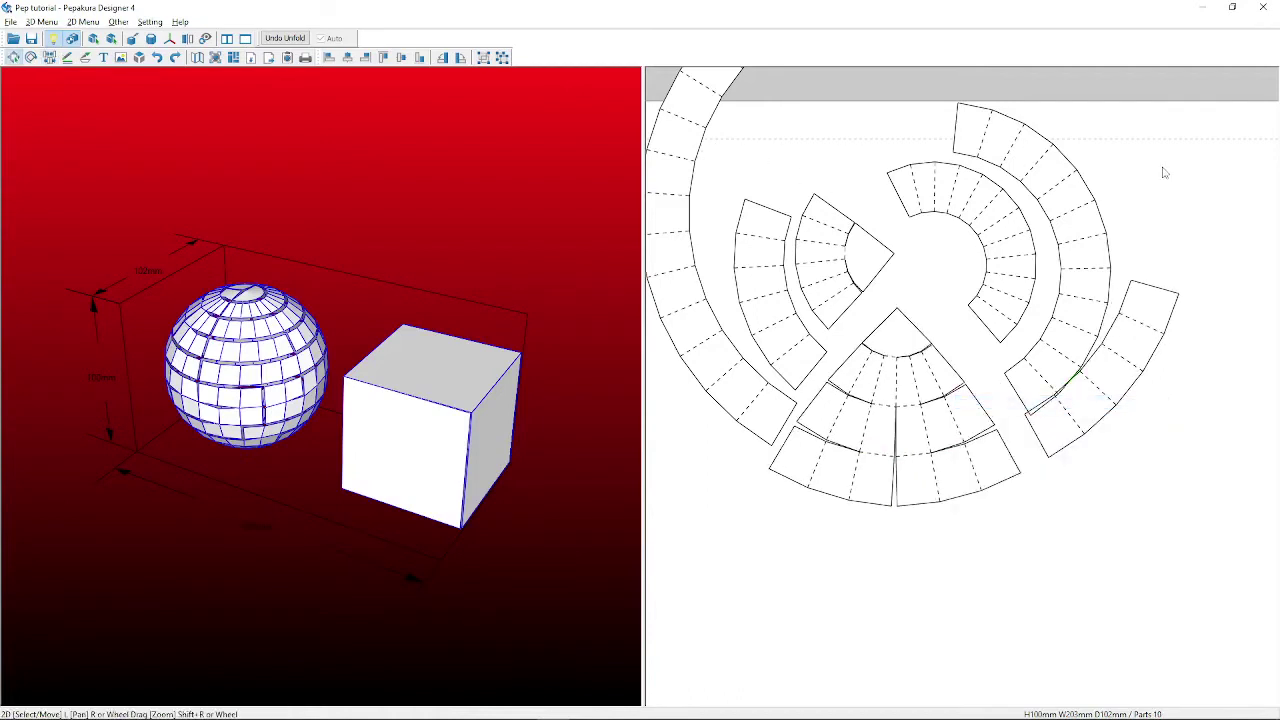
{"action": "left_click_drag", "start_coordinate": [1182, 182], "coordinate": [677, 242]}
{"action": "scroll", "coordinate": [882, 263], "scroll_direction": "down", "scroll_amount": 5}
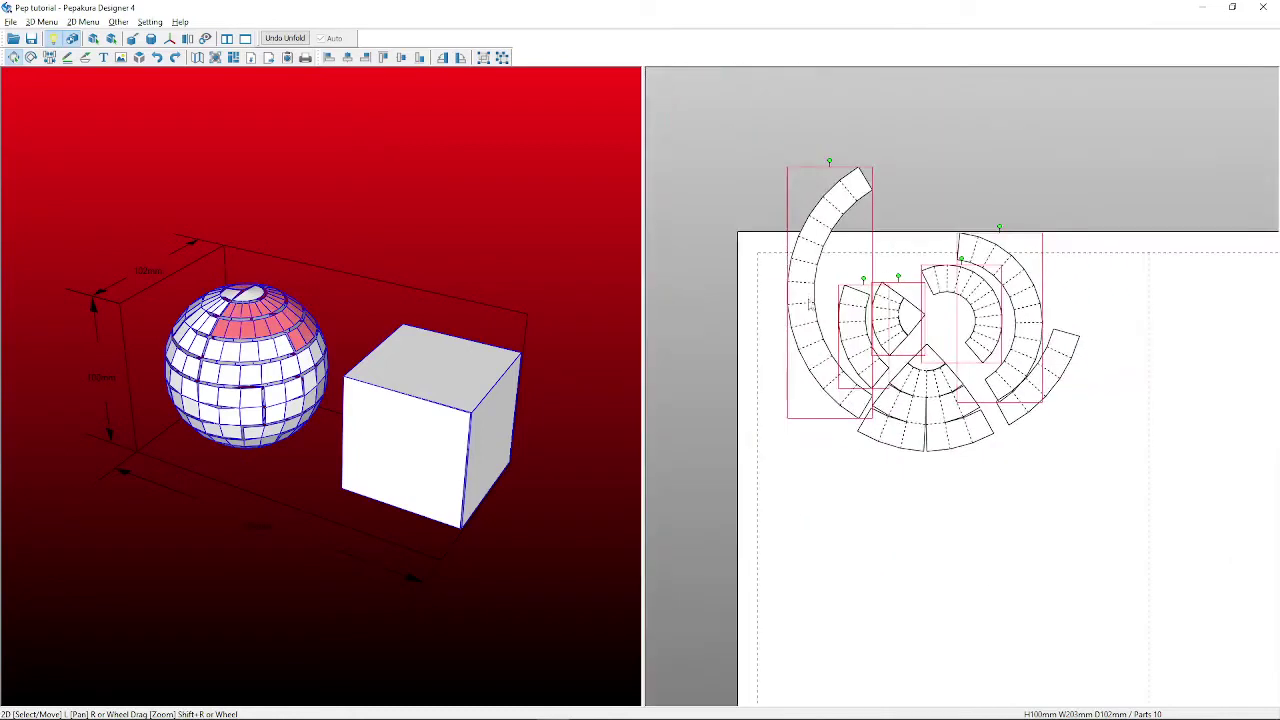
{"action": "left_click_drag", "start_coordinate": [809, 308], "coordinate": [744, 66]}
{"action": "left_click_drag", "start_coordinate": [1035, 397], "coordinate": [925, 112]}
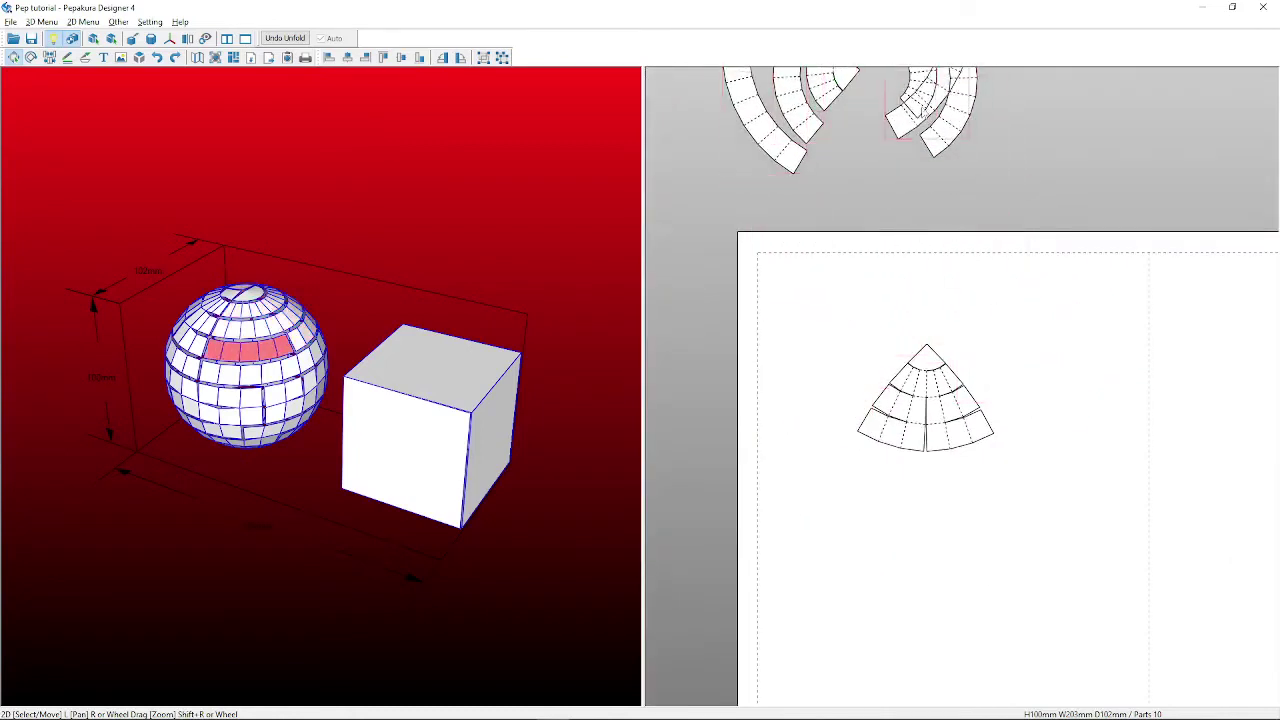
{"action": "scroll", "coordinate": [934, 455], "scroll_direction": "up", "scroll_amount": 2}
Join the strip onto the fan's bottom edge and split the long strip apart.
{"action": "right_click", "coordinate": [931, 472]}
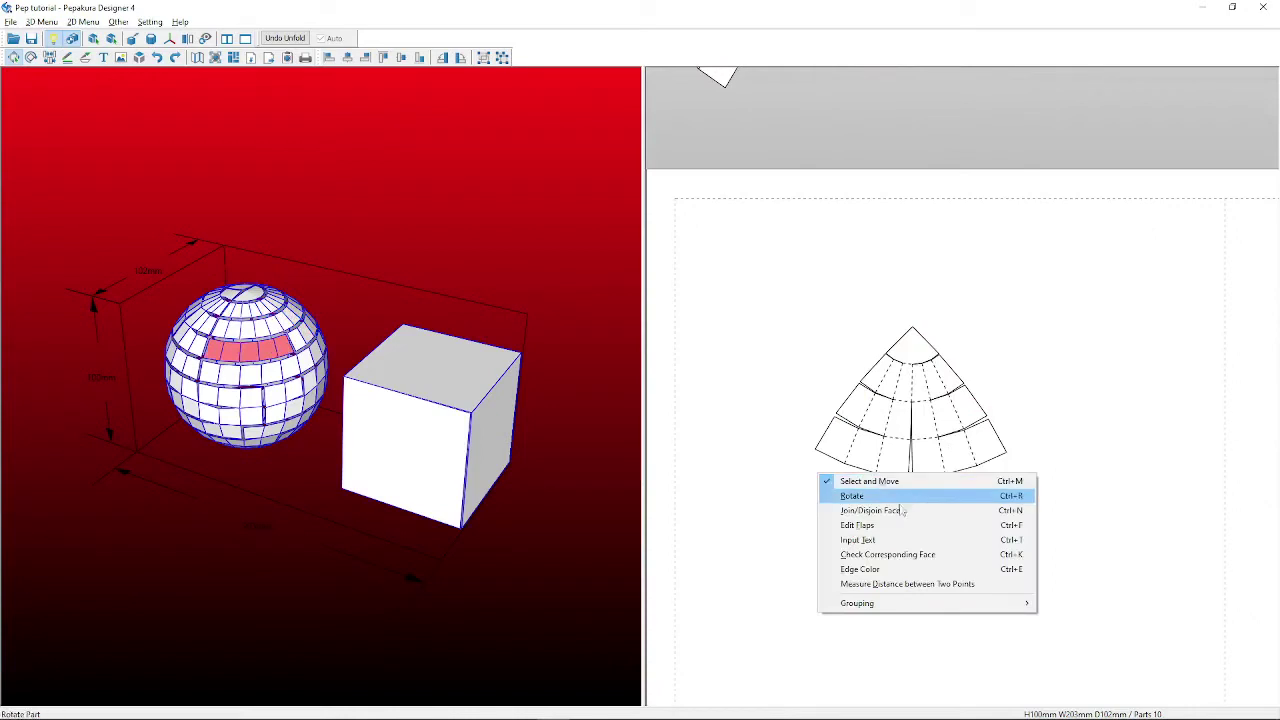
{"action": "left_click", "coordinate": [899, 506]}
{"action": "left_click", "coordinate": [900, 480]}
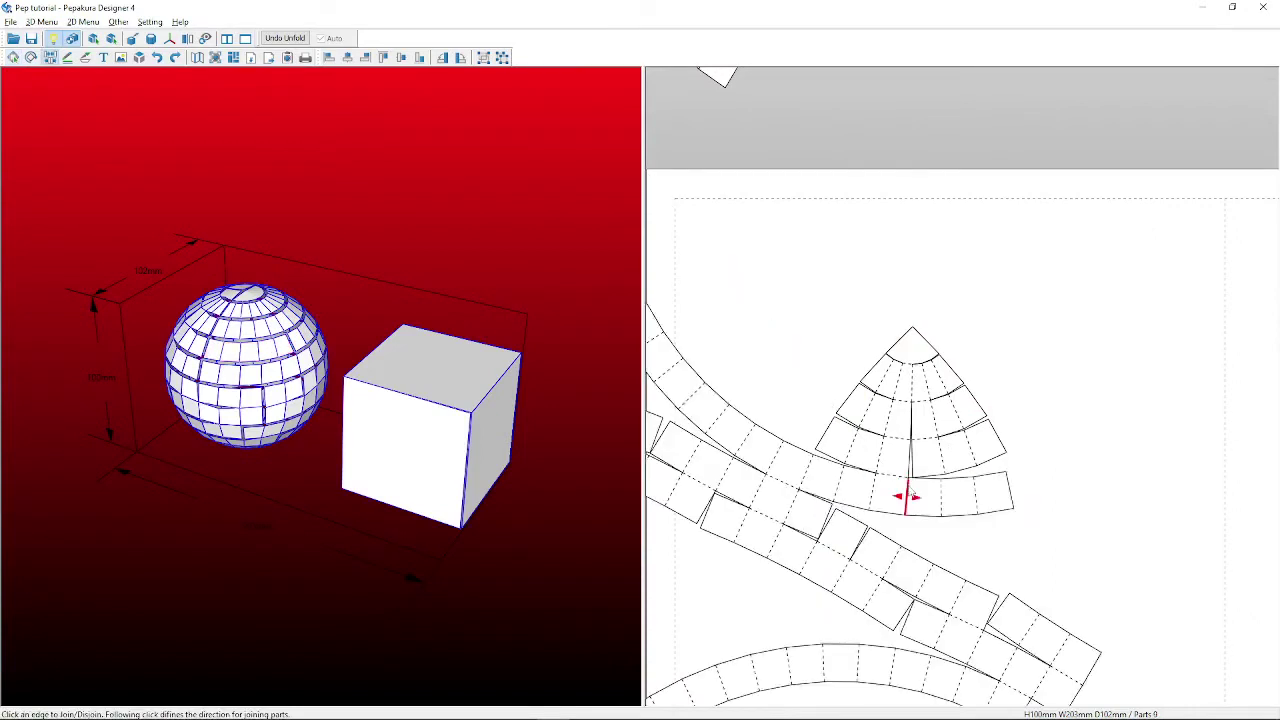
{"action": "left_click", "coordinate": [922, 496]}
{"action": "left_click", "coordinate": [928, 480]}
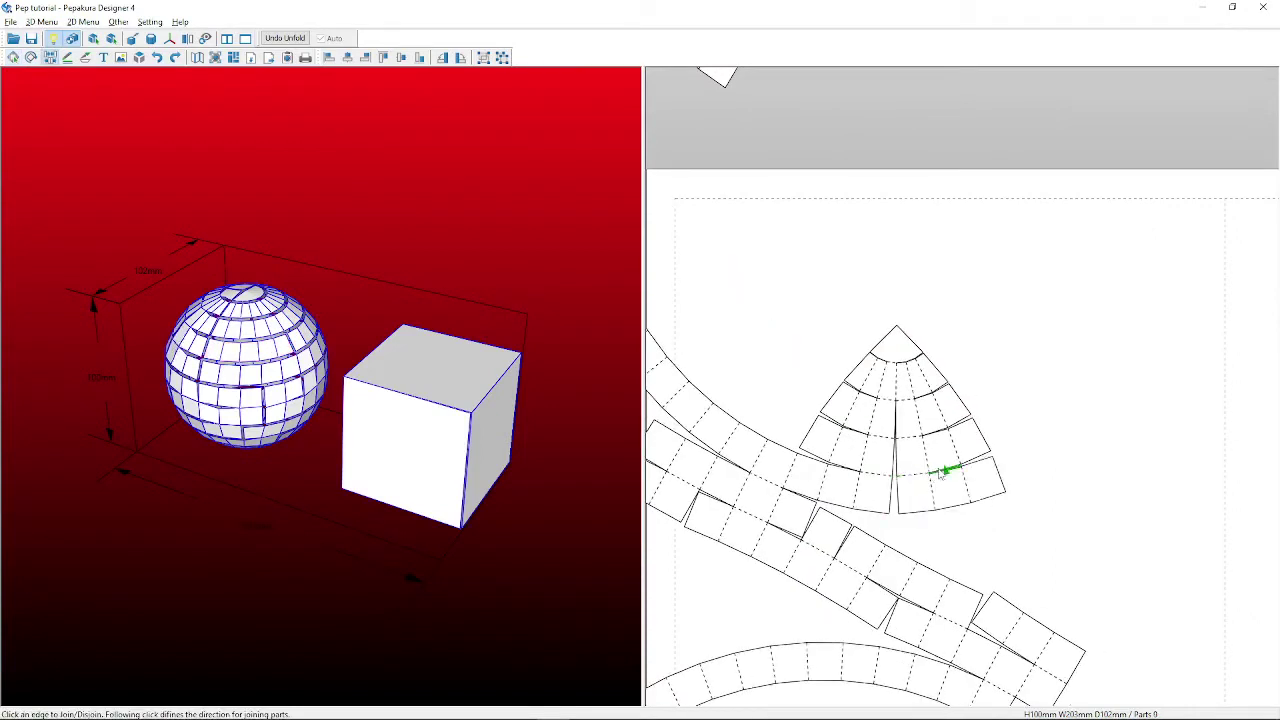
{"action": "left_click", "coordinate": [762, 503]}
{"action": "left_click", "coordinate": [733, 535]}
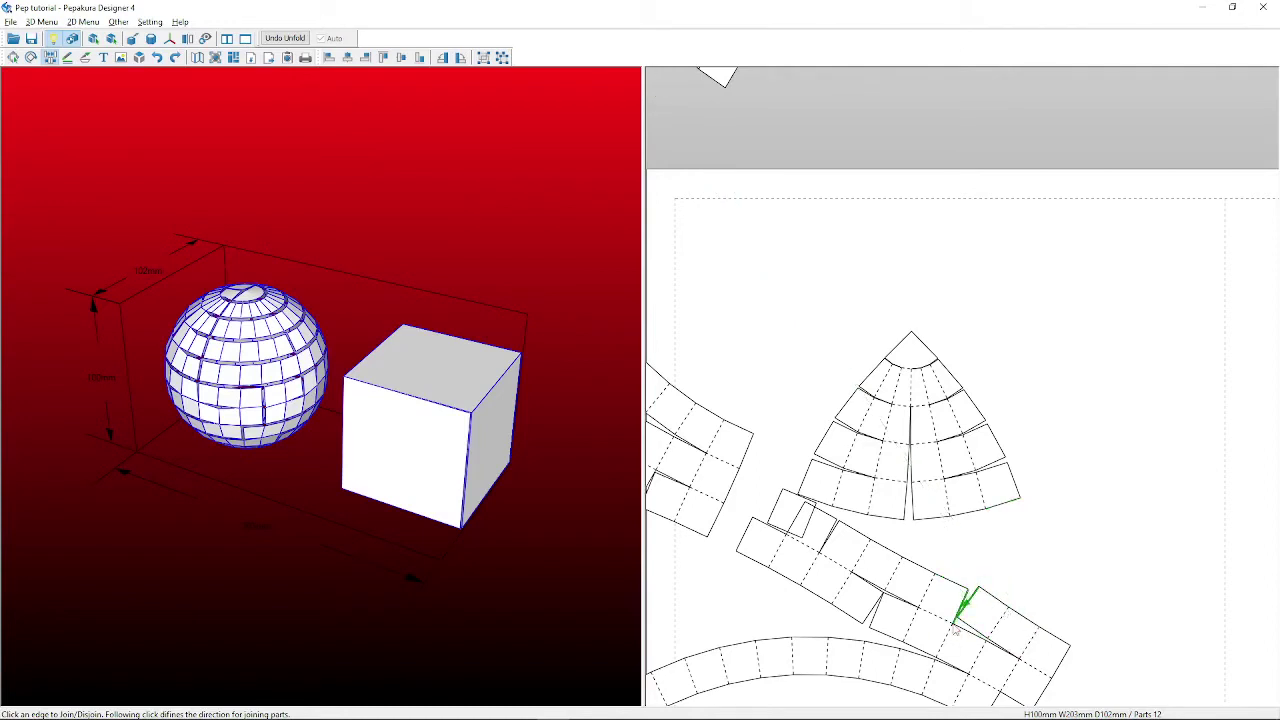
{"action": "left_click", "coordinate": [948, 638]}
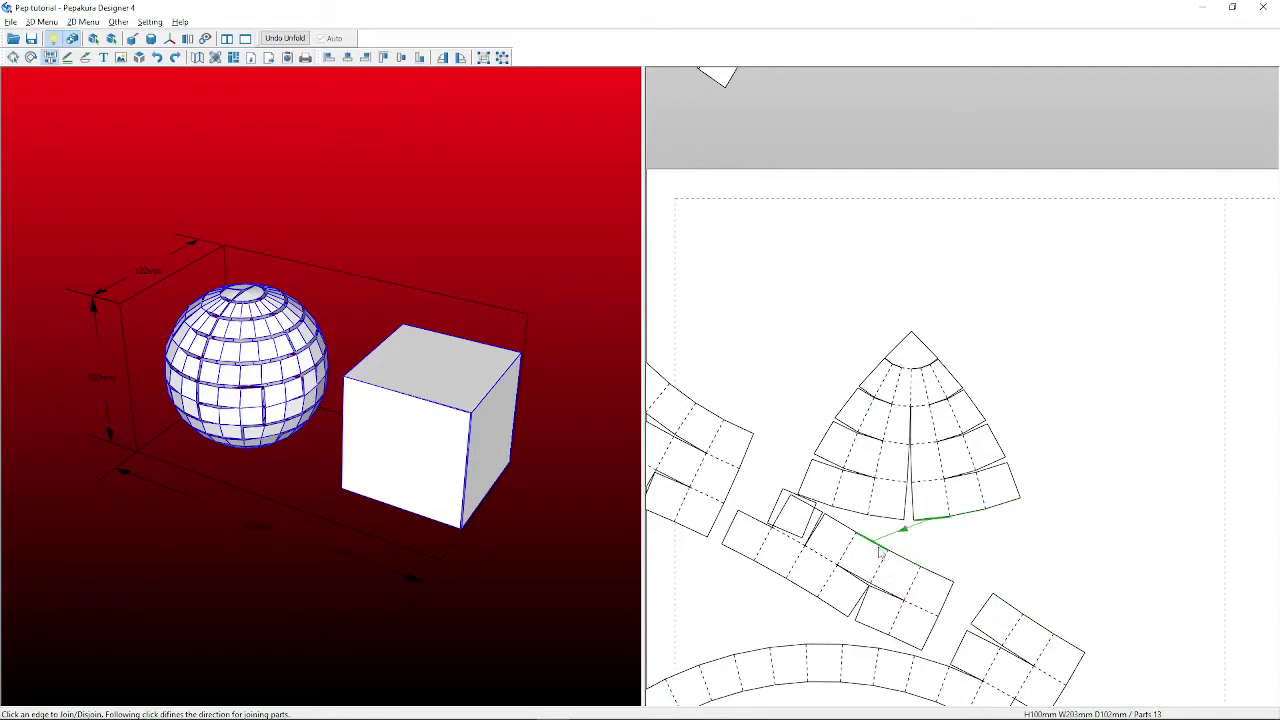
{"action": "left_click", "coordinate": [880, 549]}
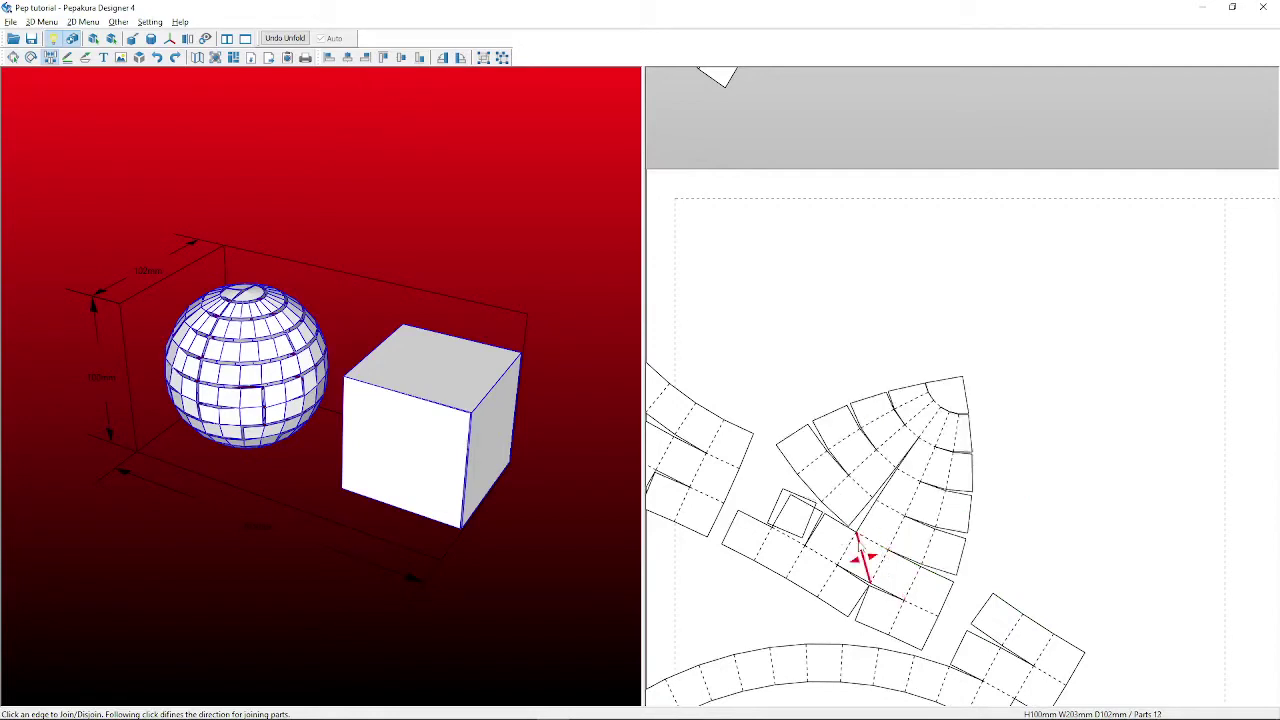
{"action": "left_click", "coordinate": [865, 558]}
{"action": "left_click", "coordinate": [915, 524]}
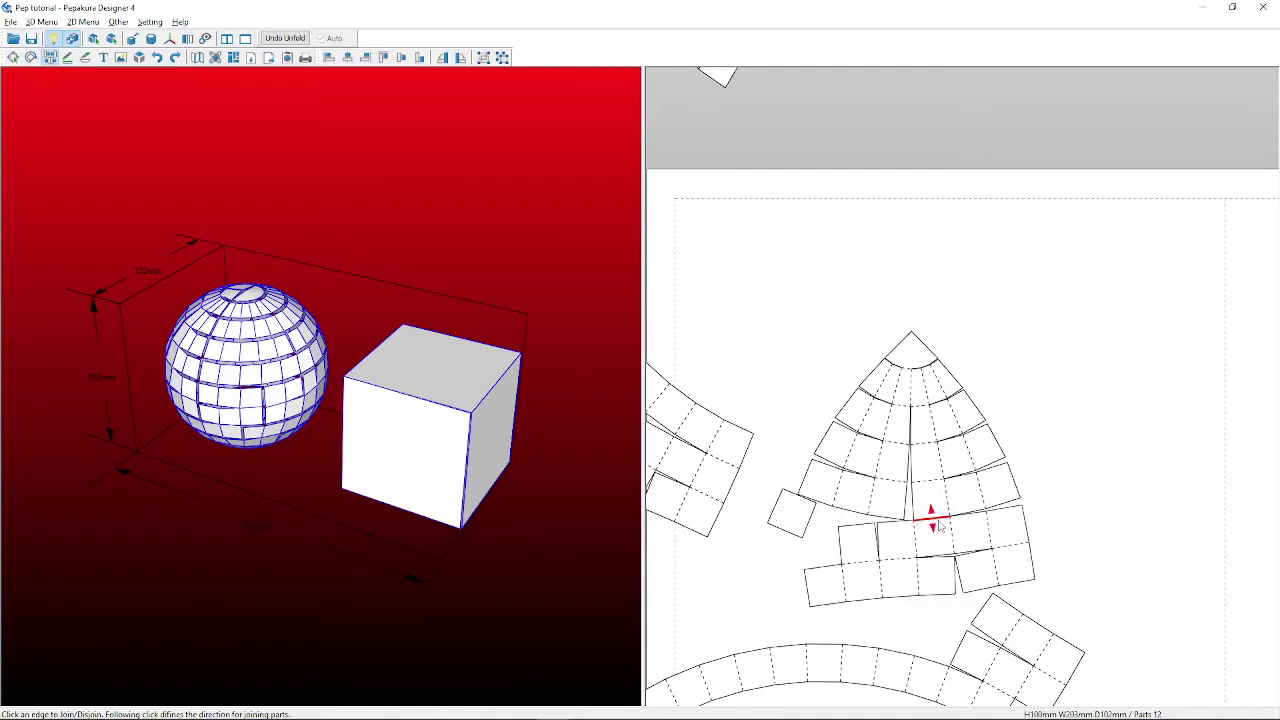
Rework fan edges, attaching the small square pieces to the fan's bottom.
{"action": "left_click", "coordinate": [914, 540]}
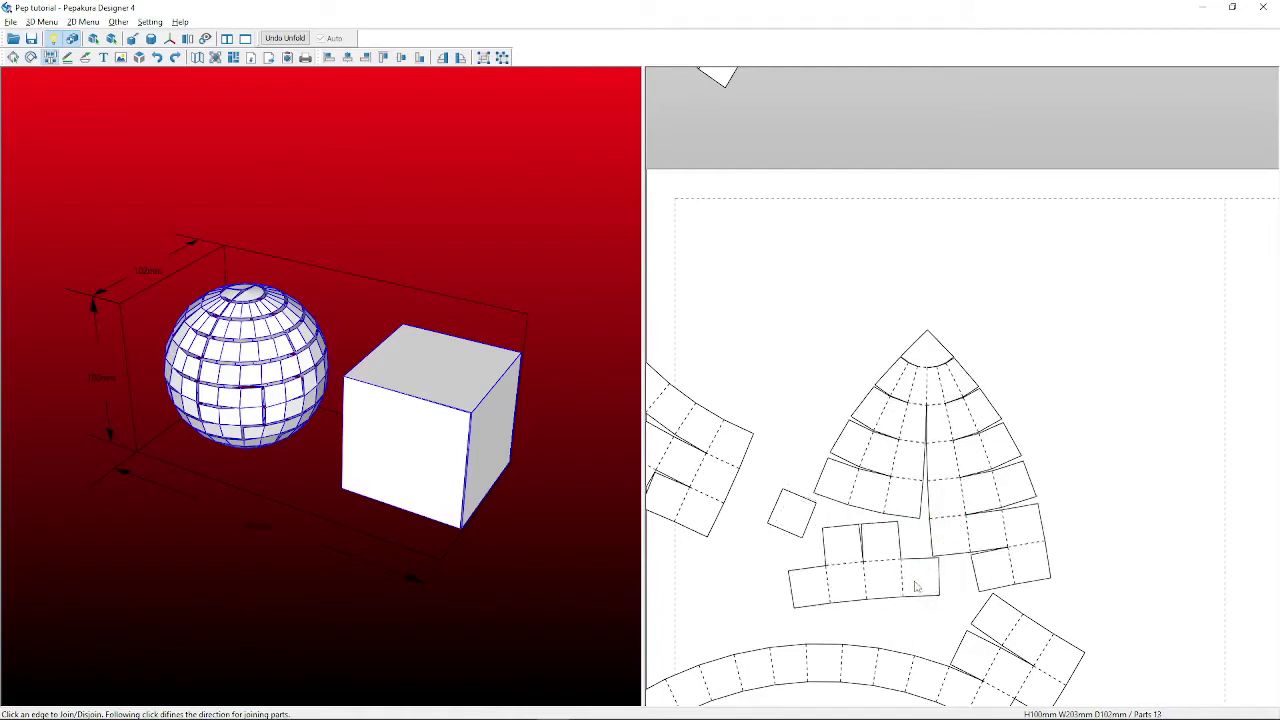
{"action": "left_click", "coordinate": [905, 580]}
{"action": "left_click", "coordinate": [900, 522]}
{"action": "left_click", "coordinate": [878, 543]}
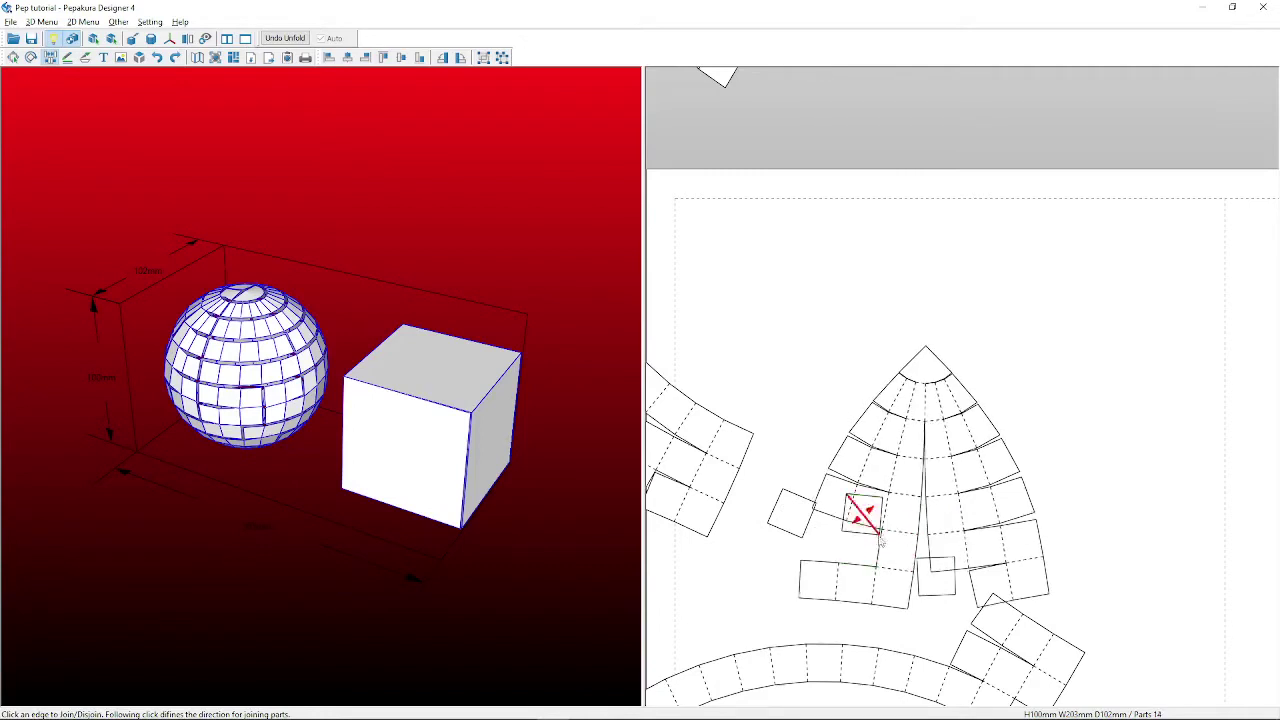
{"action": "left_click", "coordinate": [871, 550]}
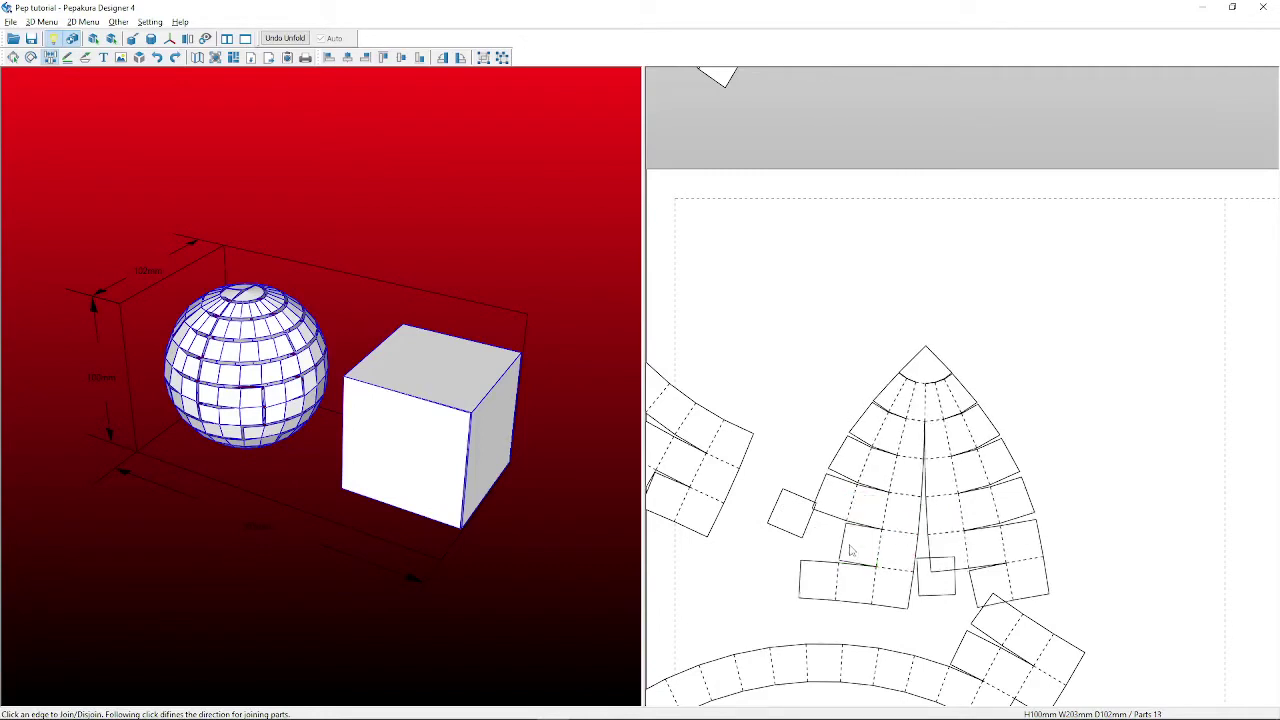
{"action": "left_click", "coordinate": [848, 549]}
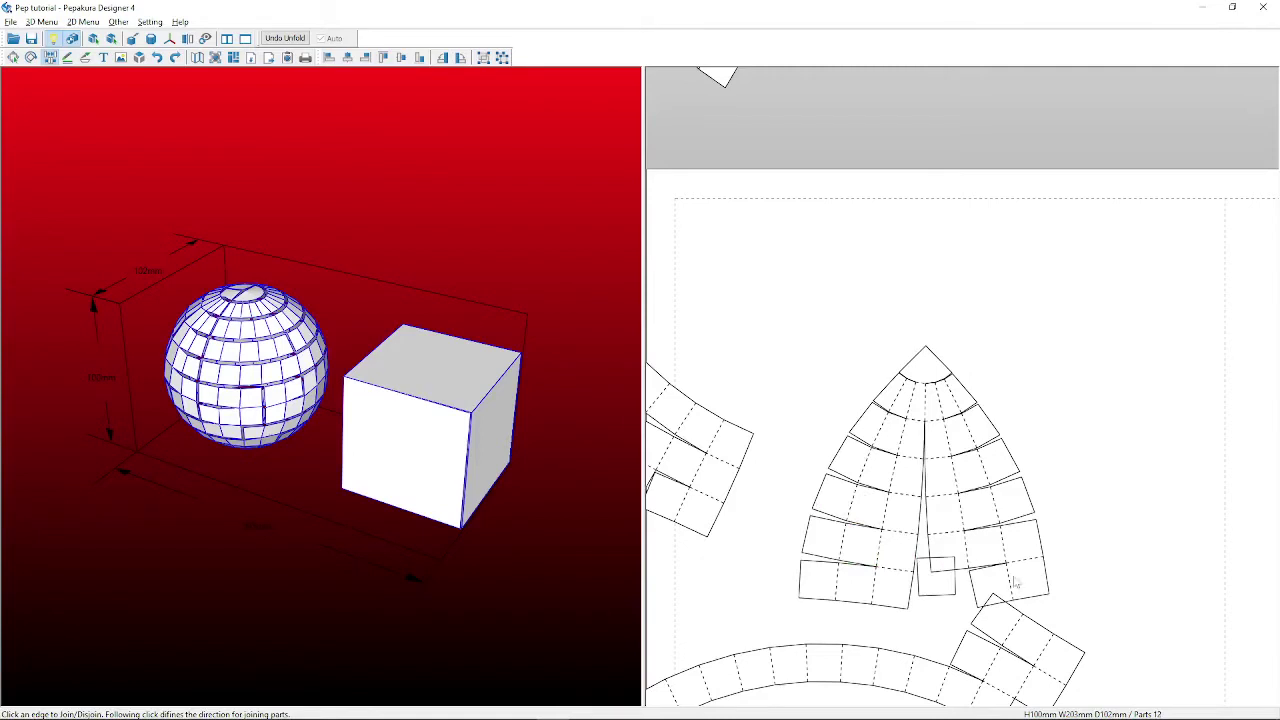
{"action": "left_click", "coordinate": [940, 566]}
{"action": "left_click", "coordinate": [1020, 574]}
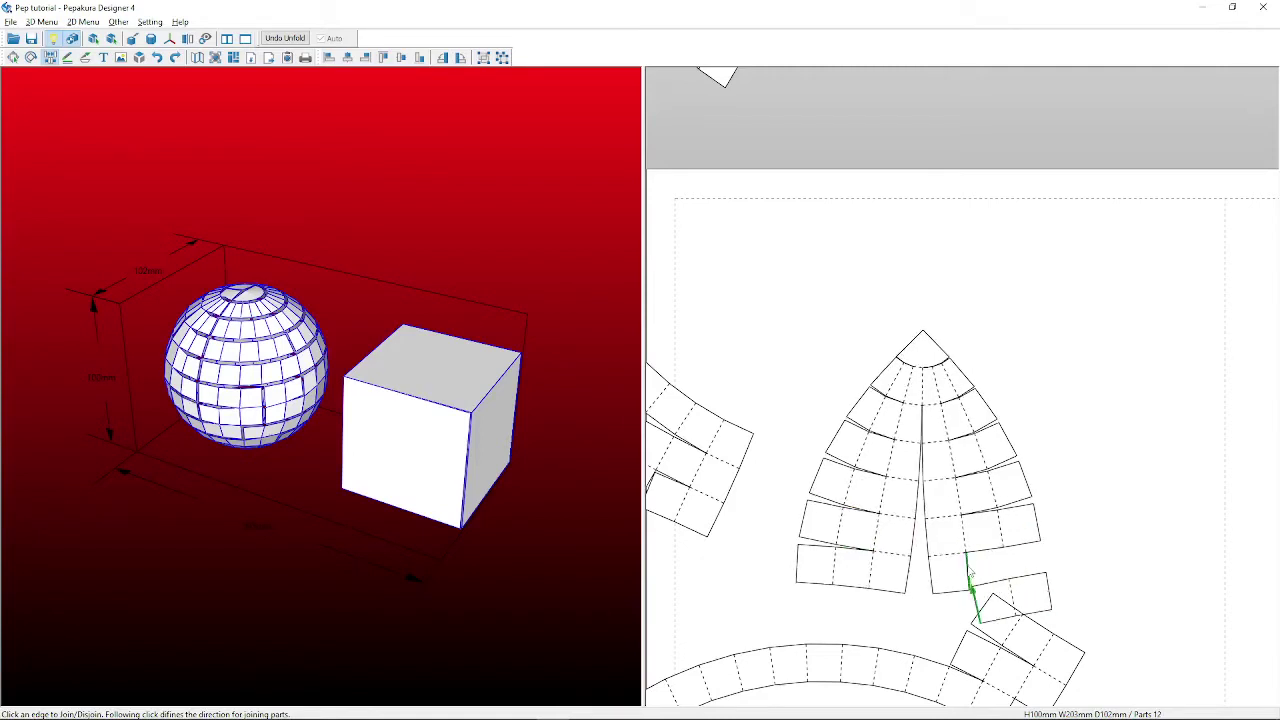
{"action": "left_click", "coordinate": [968, 572]}
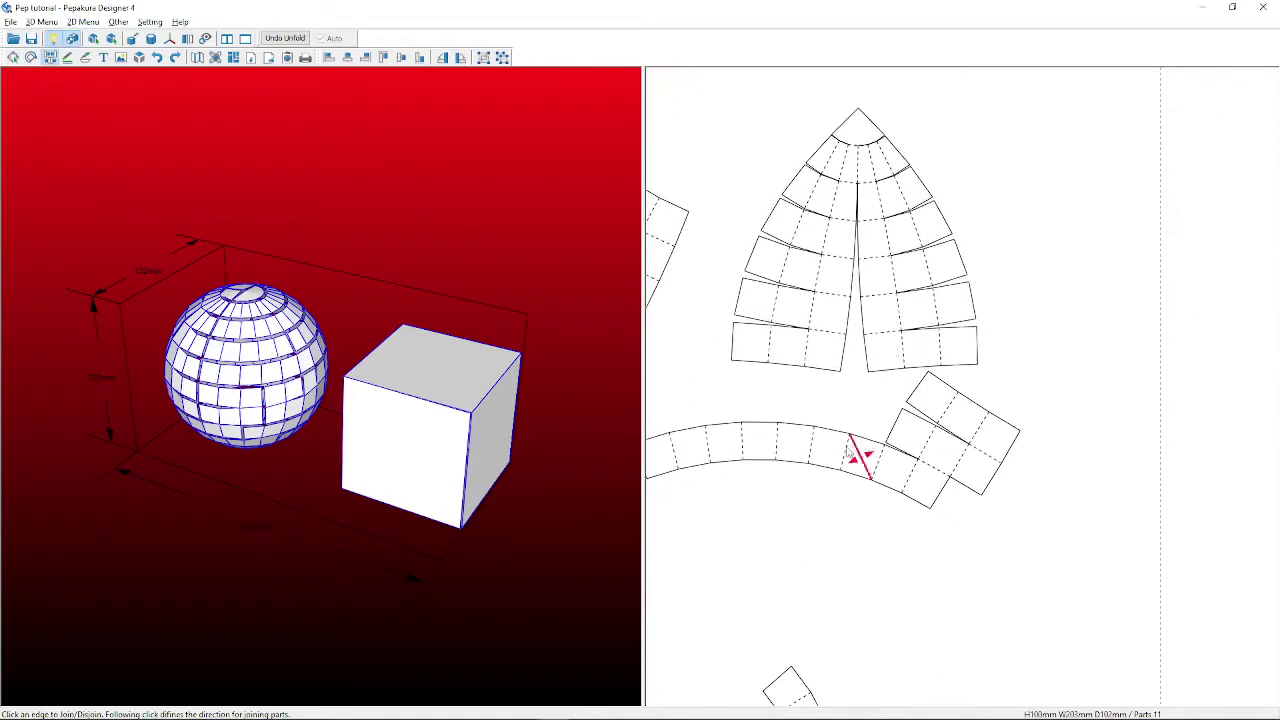
Join and split the curved strip and small squares along the cone's bottom.
{"action": "left_click", "coordinate": [826, 380]}
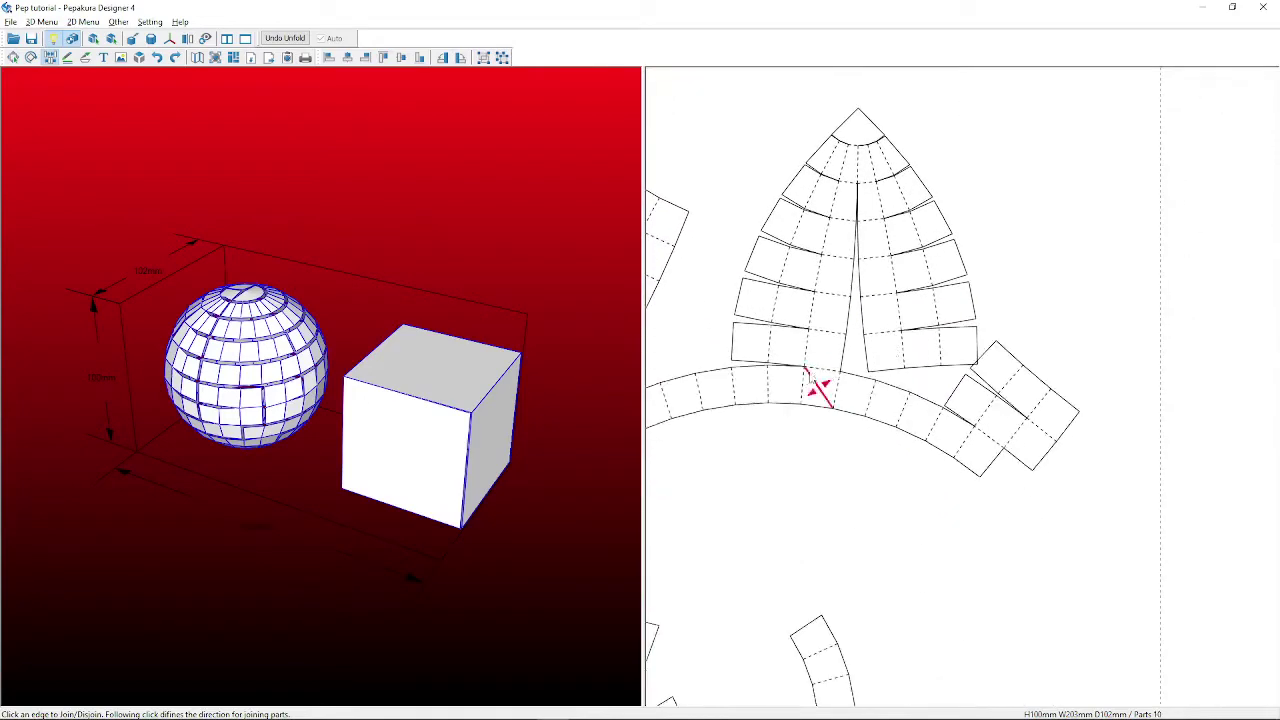
{"action": "left_click", "coordinate": [834, 389]}
{"action": "left_click", "coordinate": [872, 375]}
{"action": "left_click", "coordinate": [955, 400]}
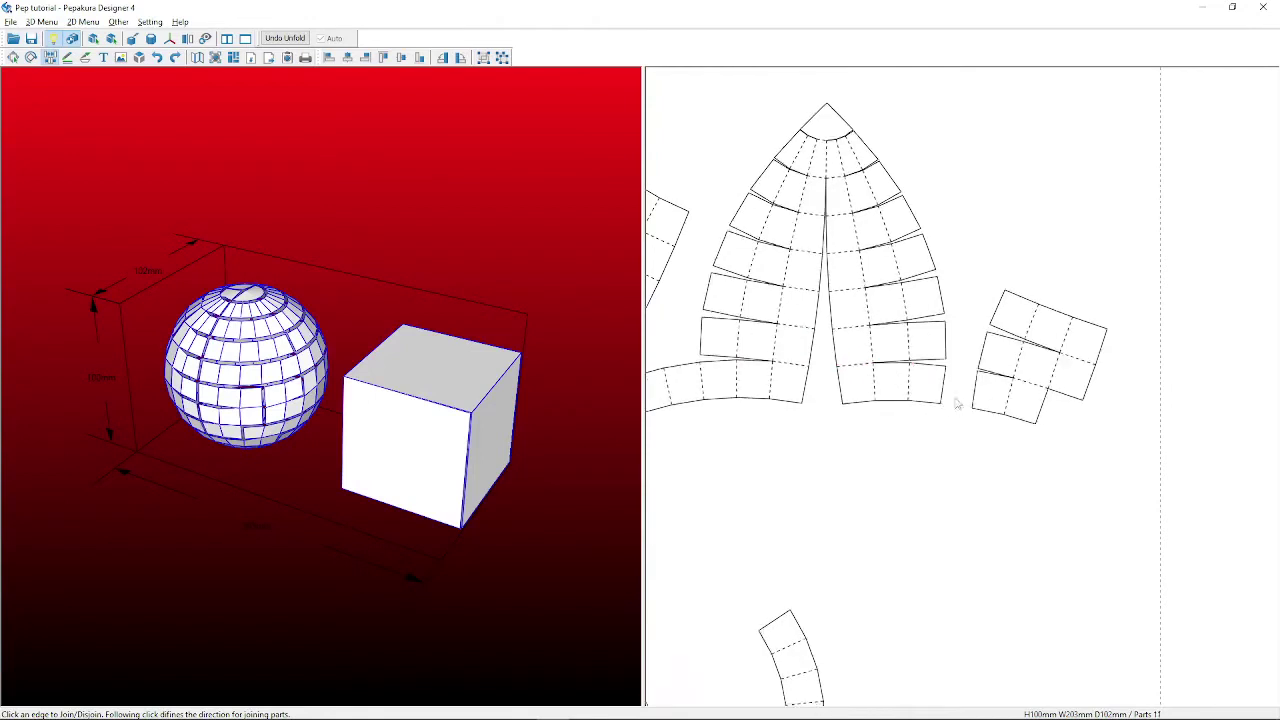
{"action": "left_click", "coordinate": [716, 396]}
{"action": "left_click", "coordinate": [814, 404]}
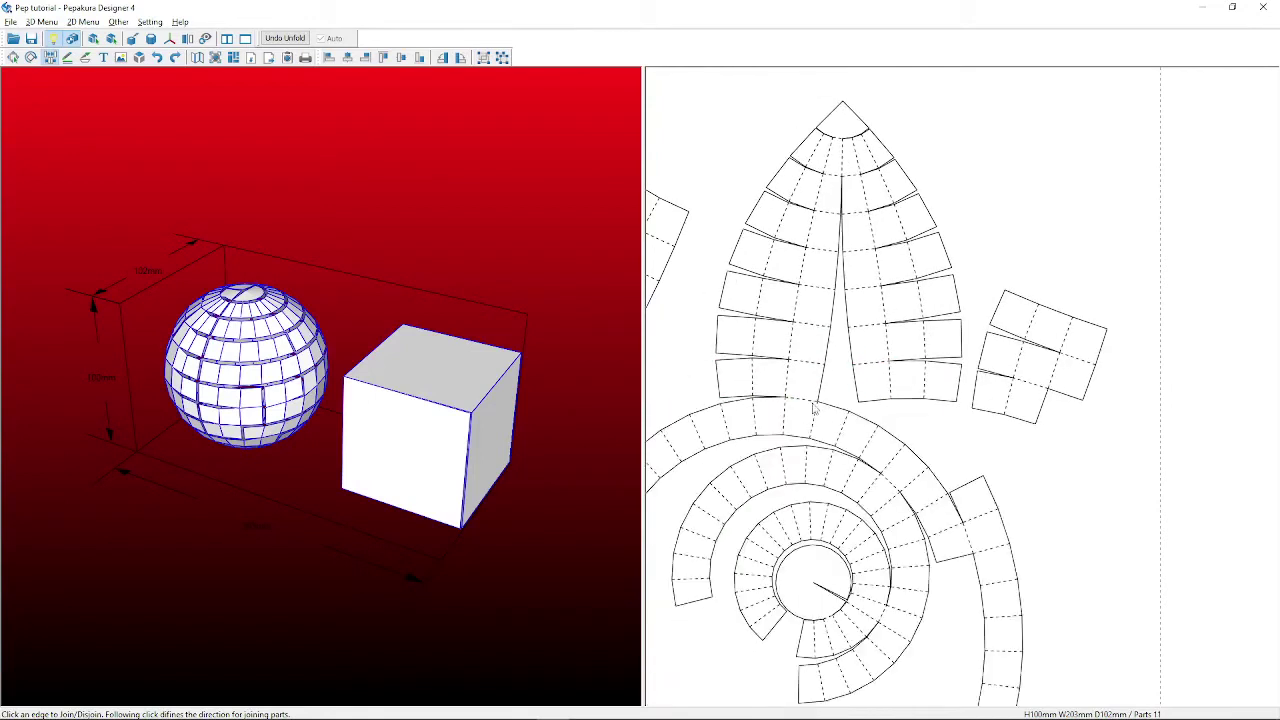
{"action": "left_click", "coordinate": [727, 424]}
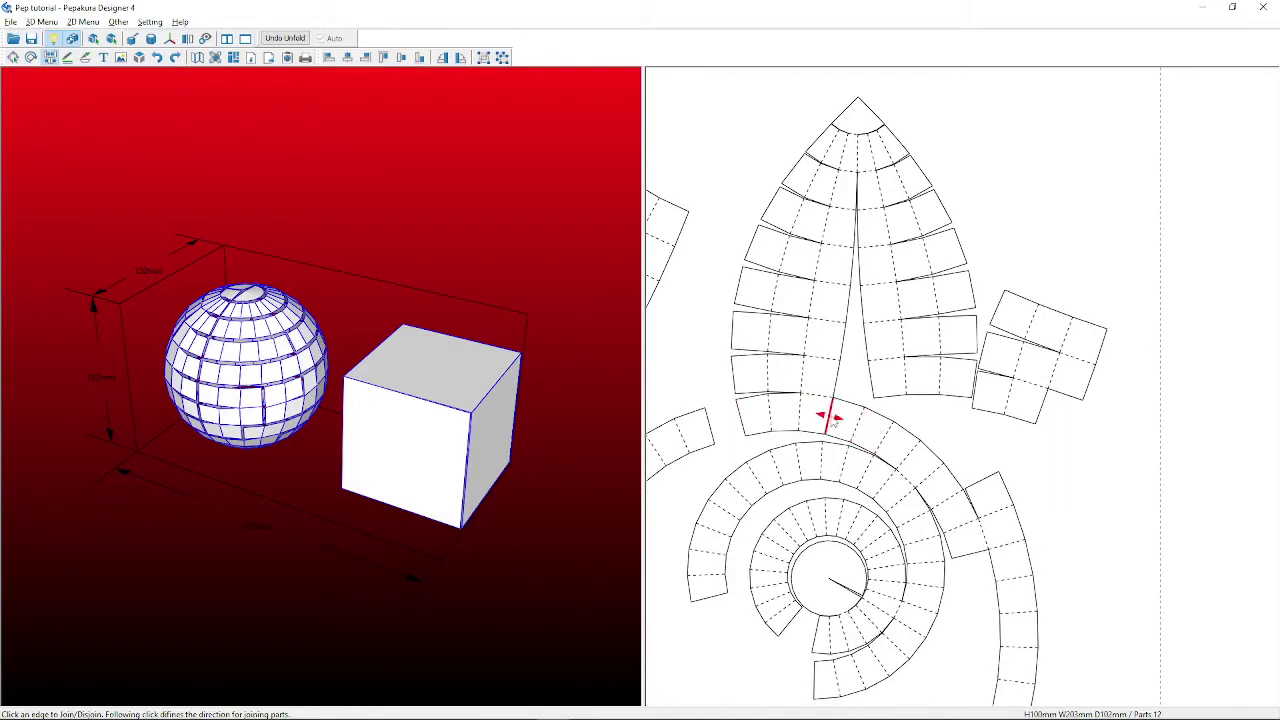
{"action": "left_click", "coordinate": [829, 417]}
Extend the spiral strip at the cone base and separate the two cone halves.
{"action": "left_click", "coordinate": [857, 402]}
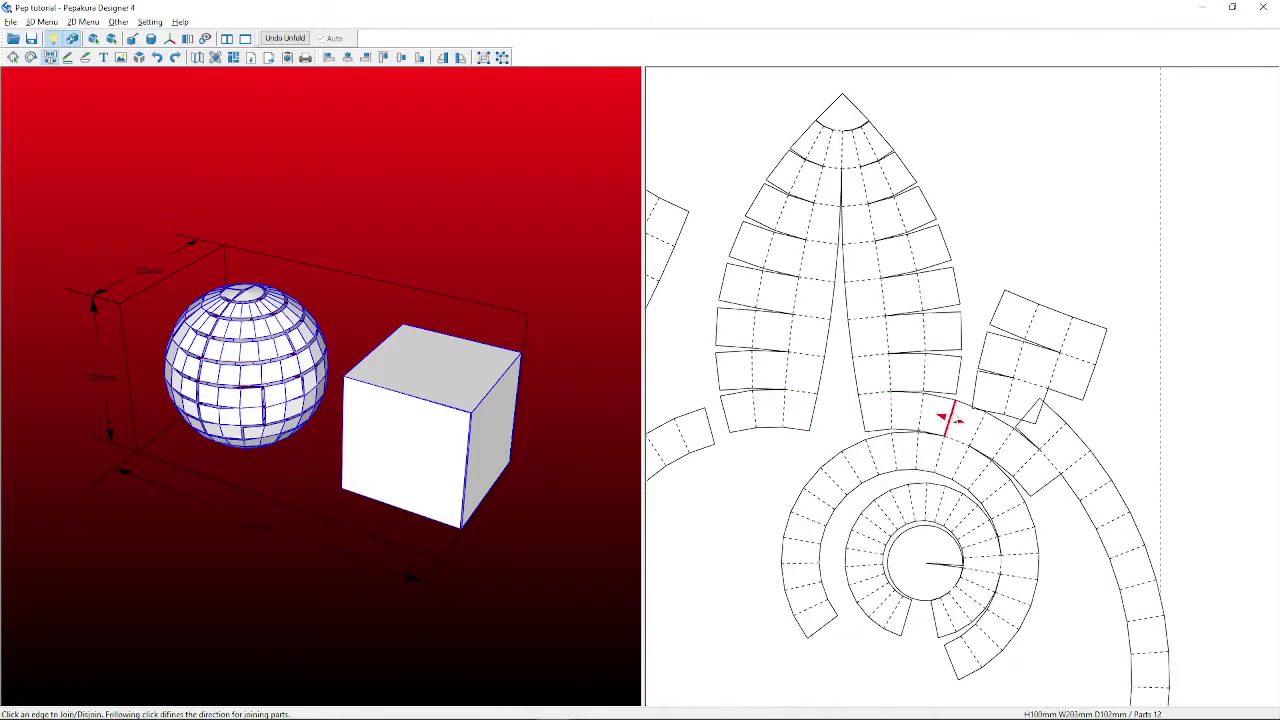
{"action": "left_click", "coordinate": [953, 418]}
{"action": "left_click", "coordinate": [793, 433]}
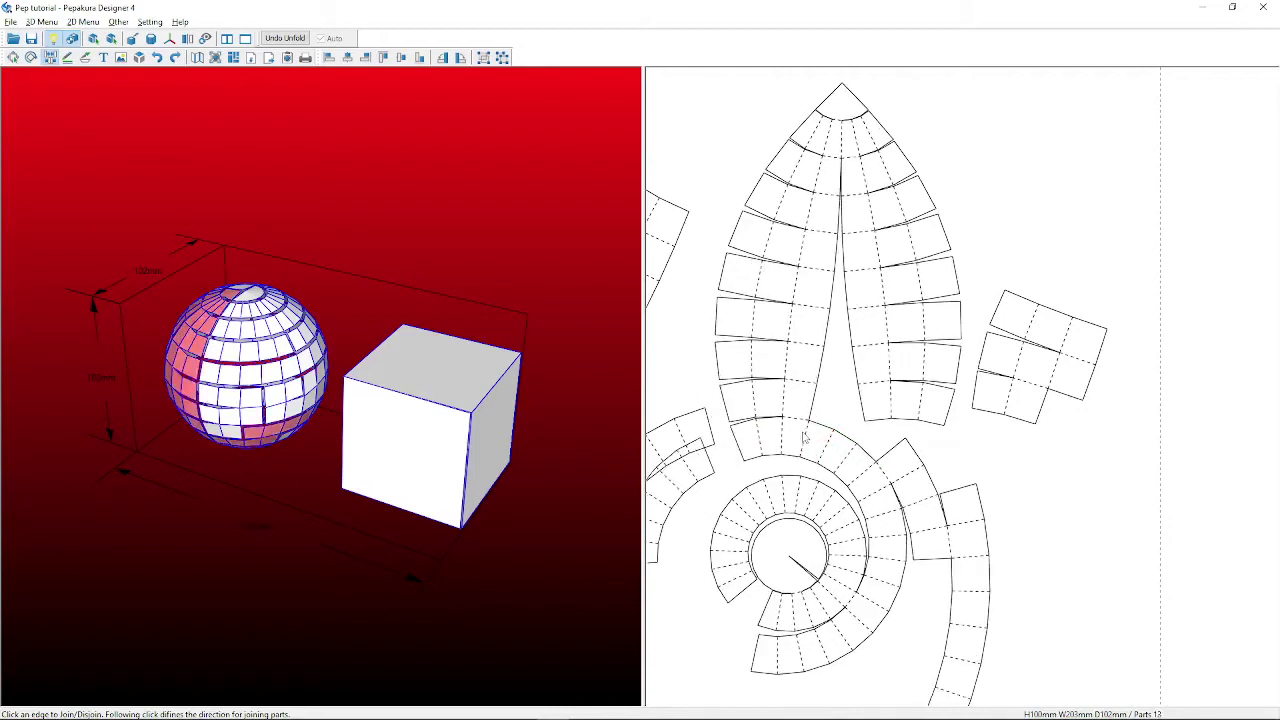
{"action": "left_click", "coordinate": [806, 437]}
{"action": "left_click", "coordinate": [860, 422]}
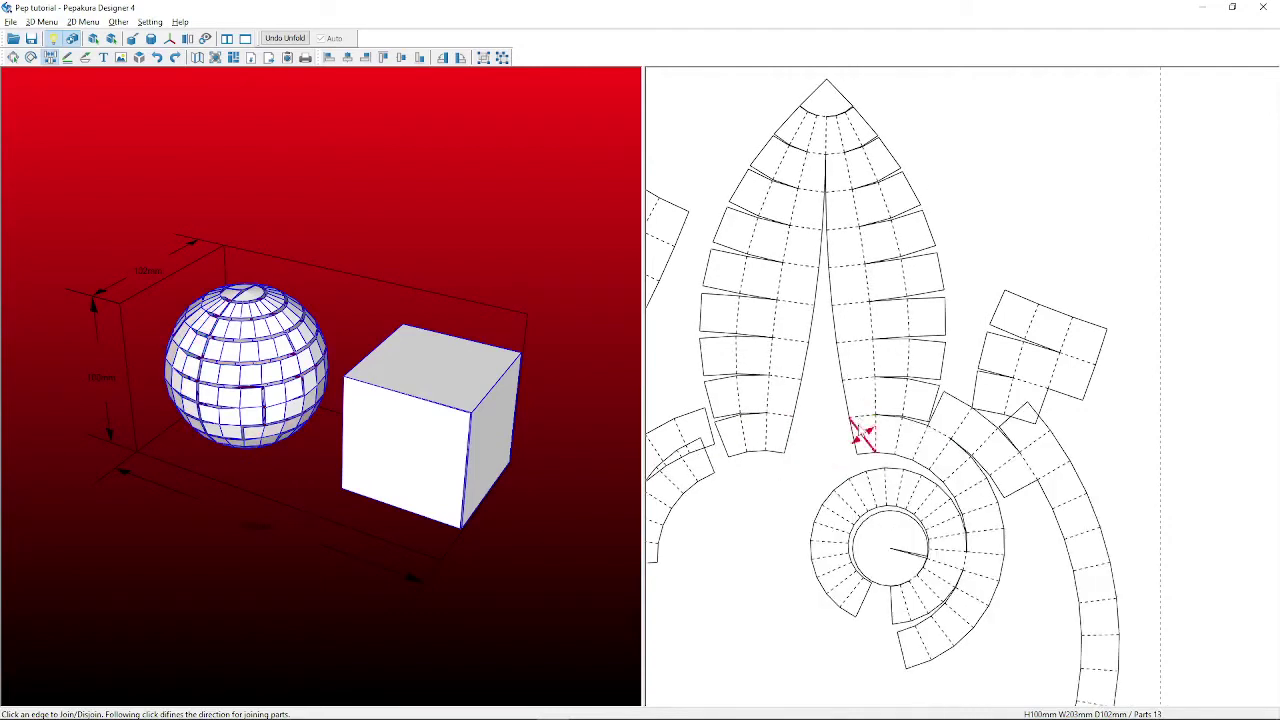
{"action": "left_click", "coordinate": [920, 443]}
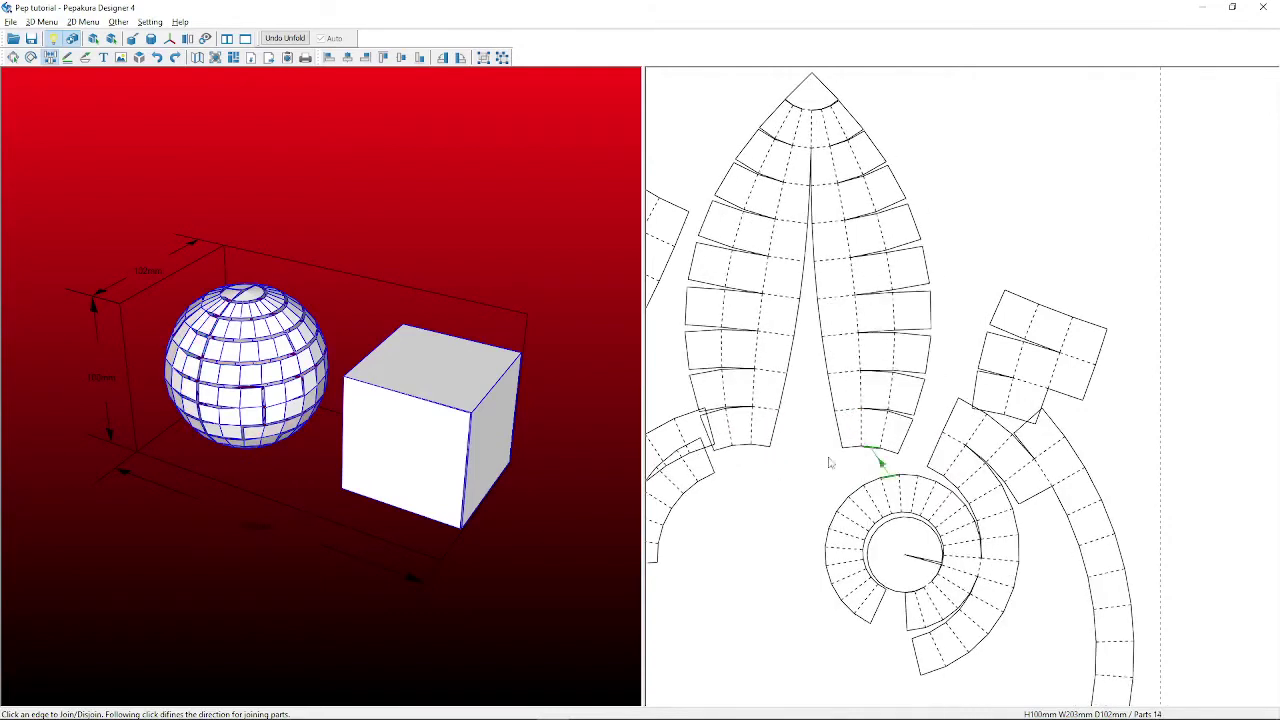
{"action": "left_click", "coordinate": [772, 455]}
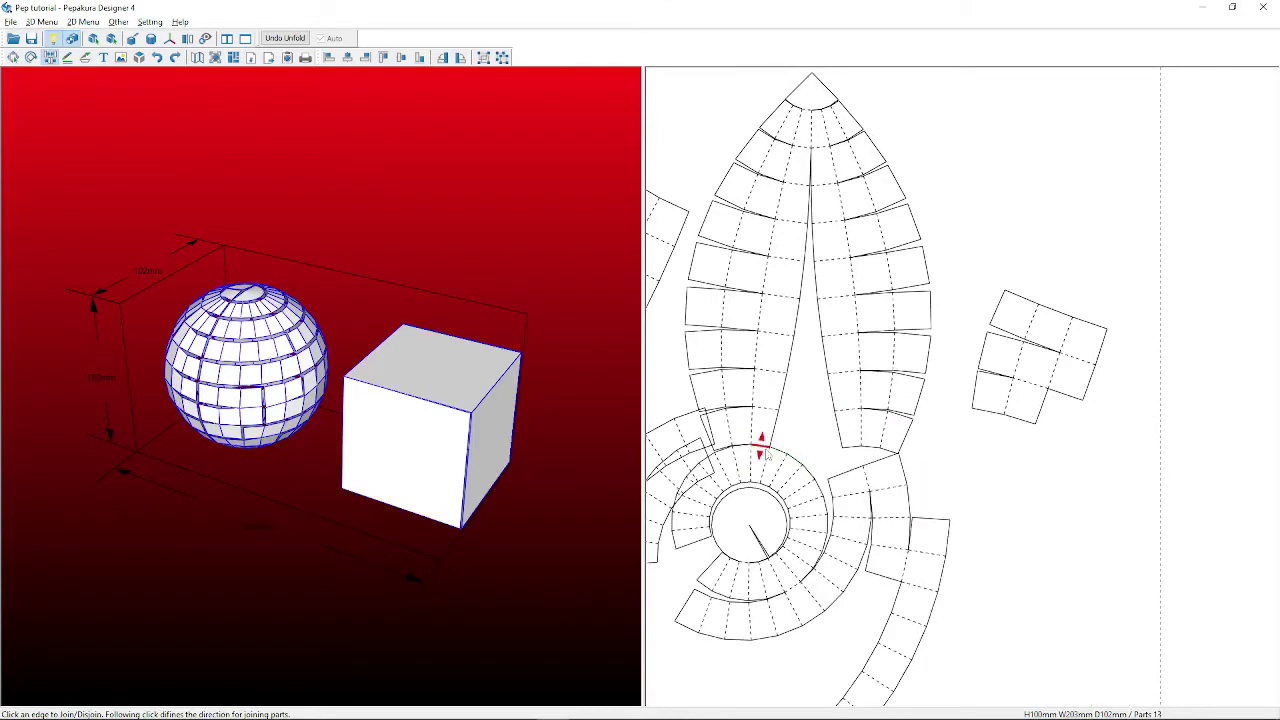
{"action": "left_click", "coordinate": [846, 455]}
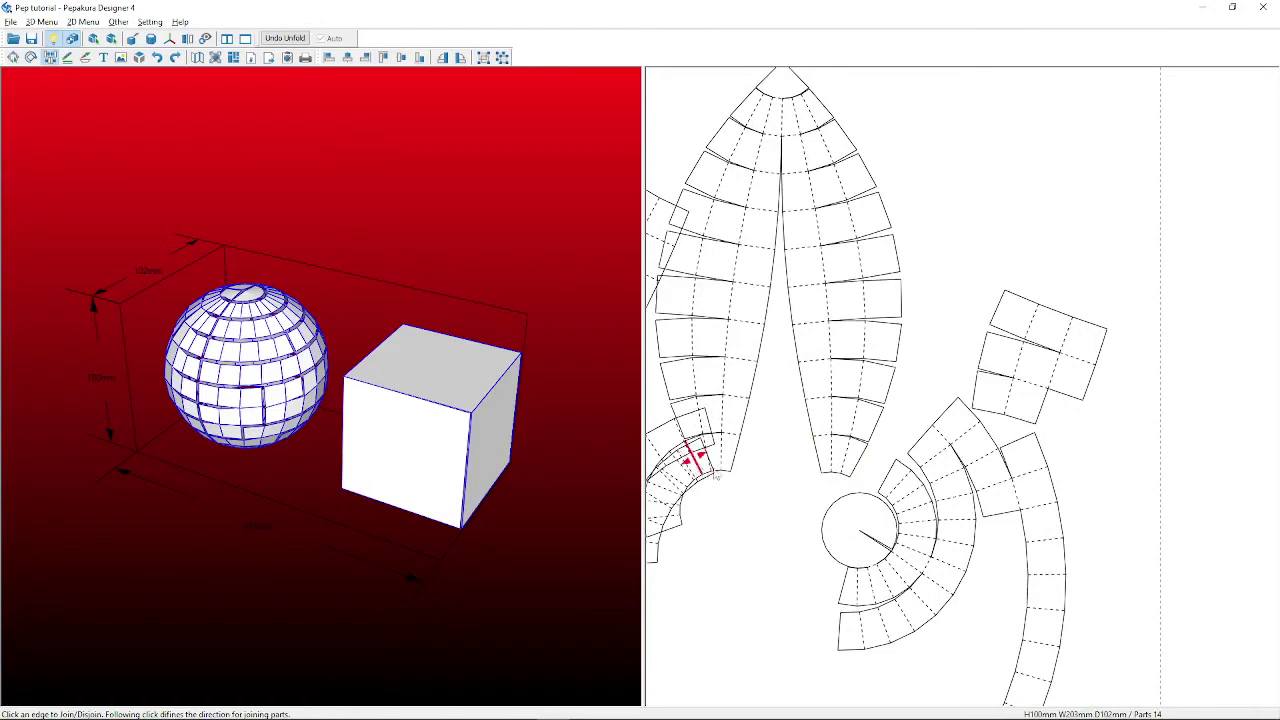
{"action": "left_click", "coordinate": [767, 481]}
Spread out the long strips, the double-arc part and the petal strips.
{"action": "right_click", "coordinate": [889, 428]}
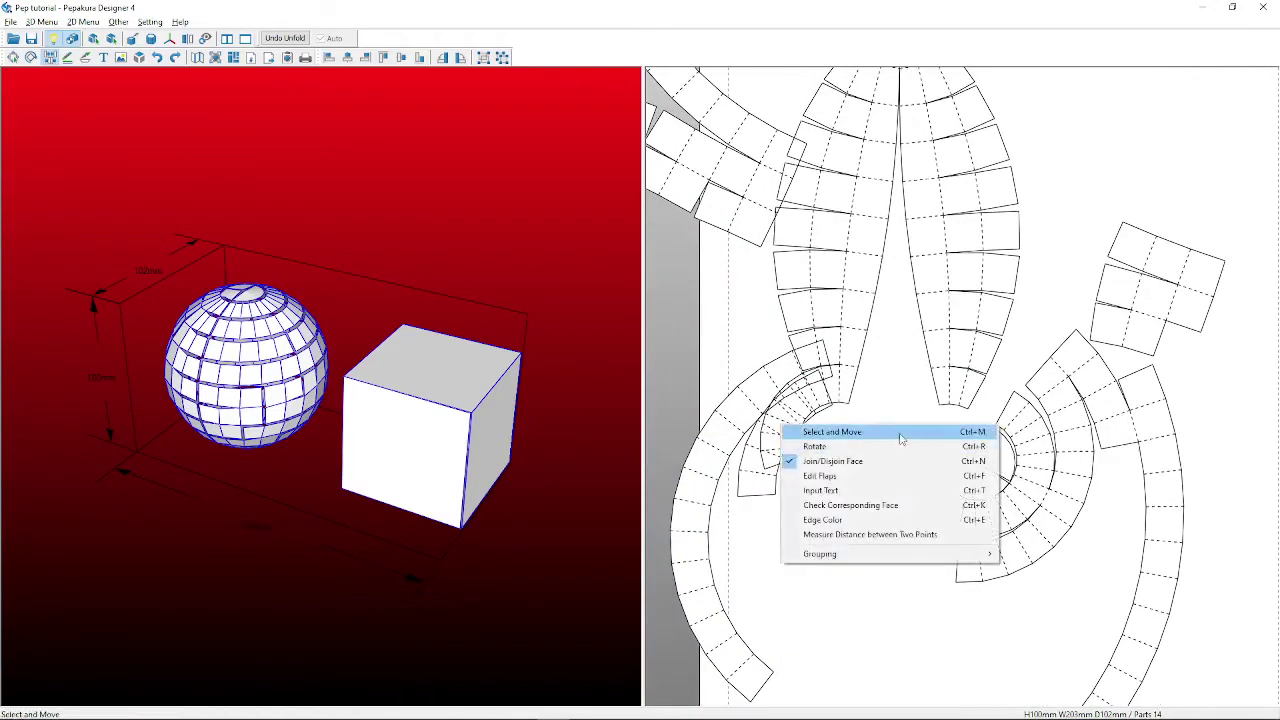
{"action": "left_click", "coordinate": [900, 433]}
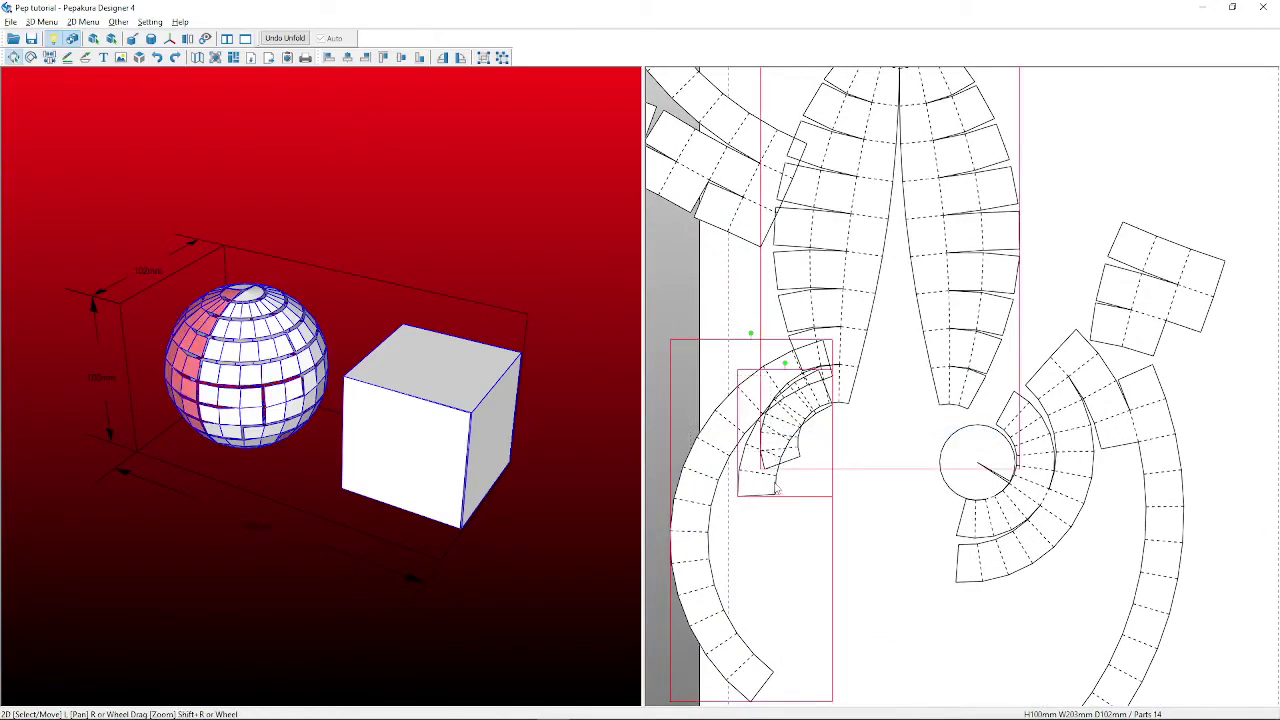
{"action": "left_click_drag", "start_coordinate": [780, 452], "coordinate": [900, 382]}
{"action": "left_click_drag", "start_coordinate": [840, 436], "coordinate": [790, 170]}
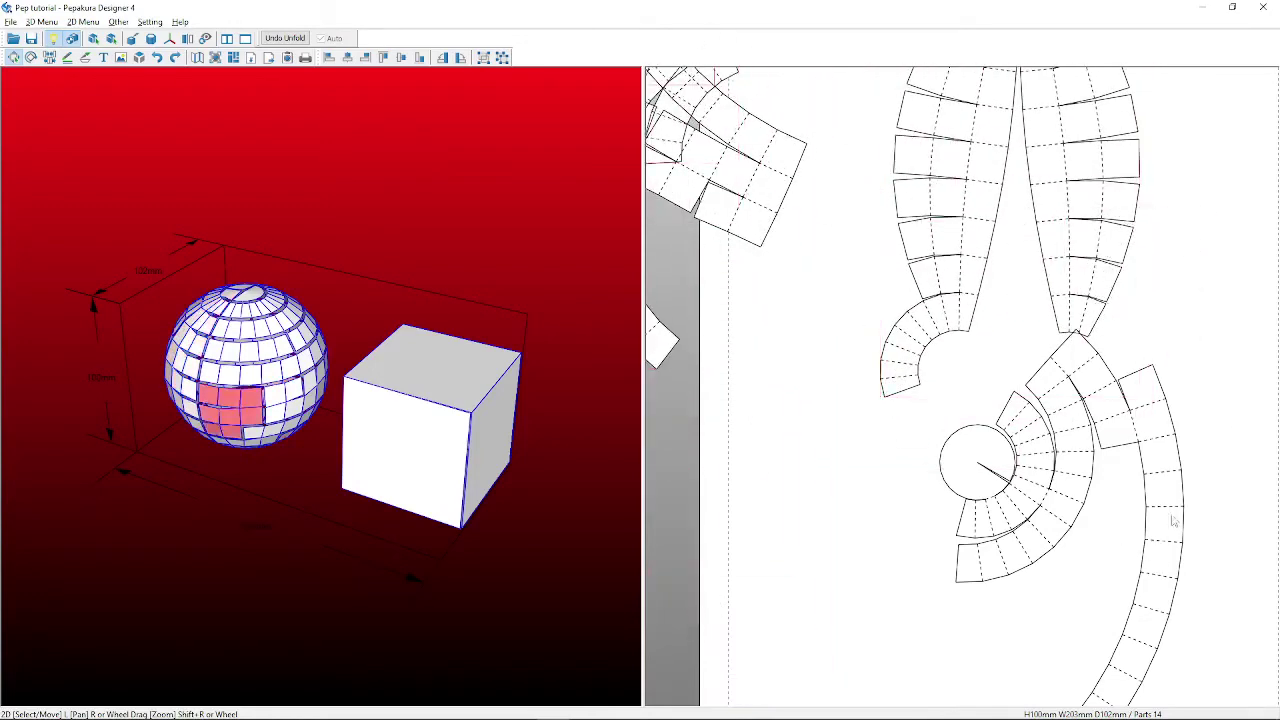
{"action": "left_click_drag", "start_coordinate": [942, 270], "coordinate": [890, 316]}
Disjoin the small arc from the strips and move it and the circle-and-arc part aside.
{"action": "right_click", "coordinate": [782, 436]}
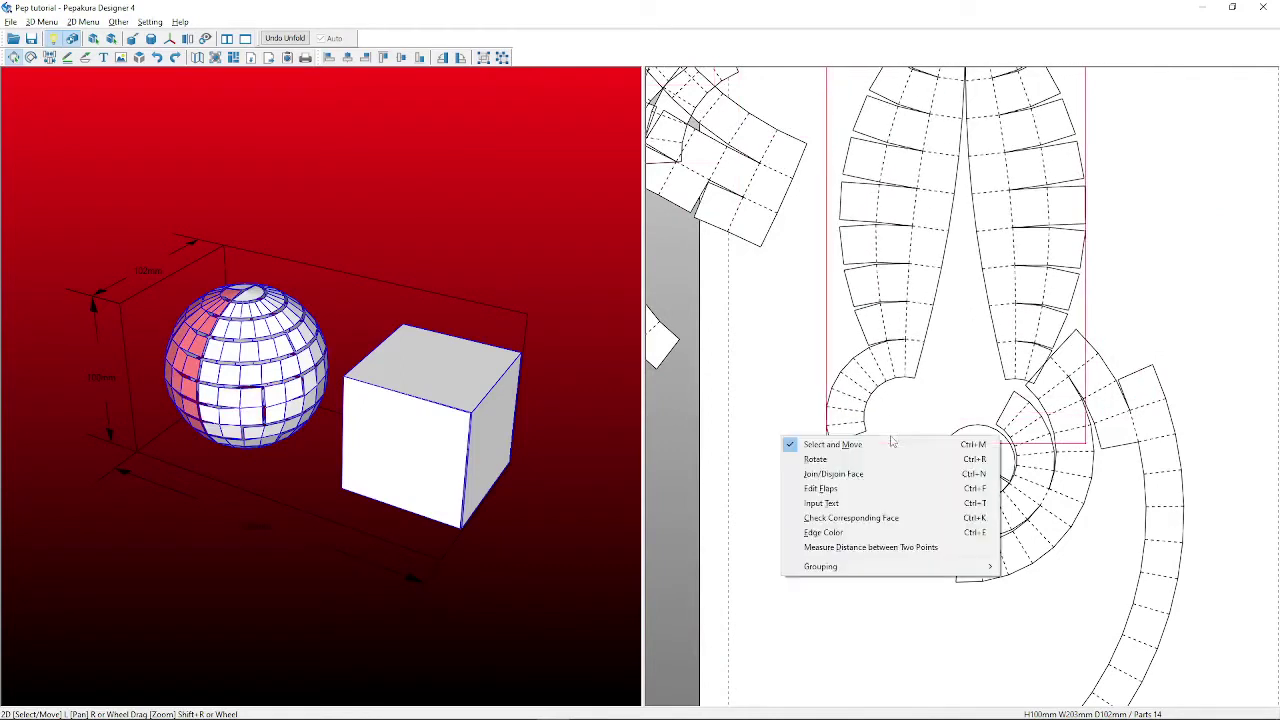
{"action": "left_click", "coordinate": [879, 474]}
{"action": "left_click", "coordinate": [889, 379]}
{"action": "right_click", "coordinate": [886, 430]}
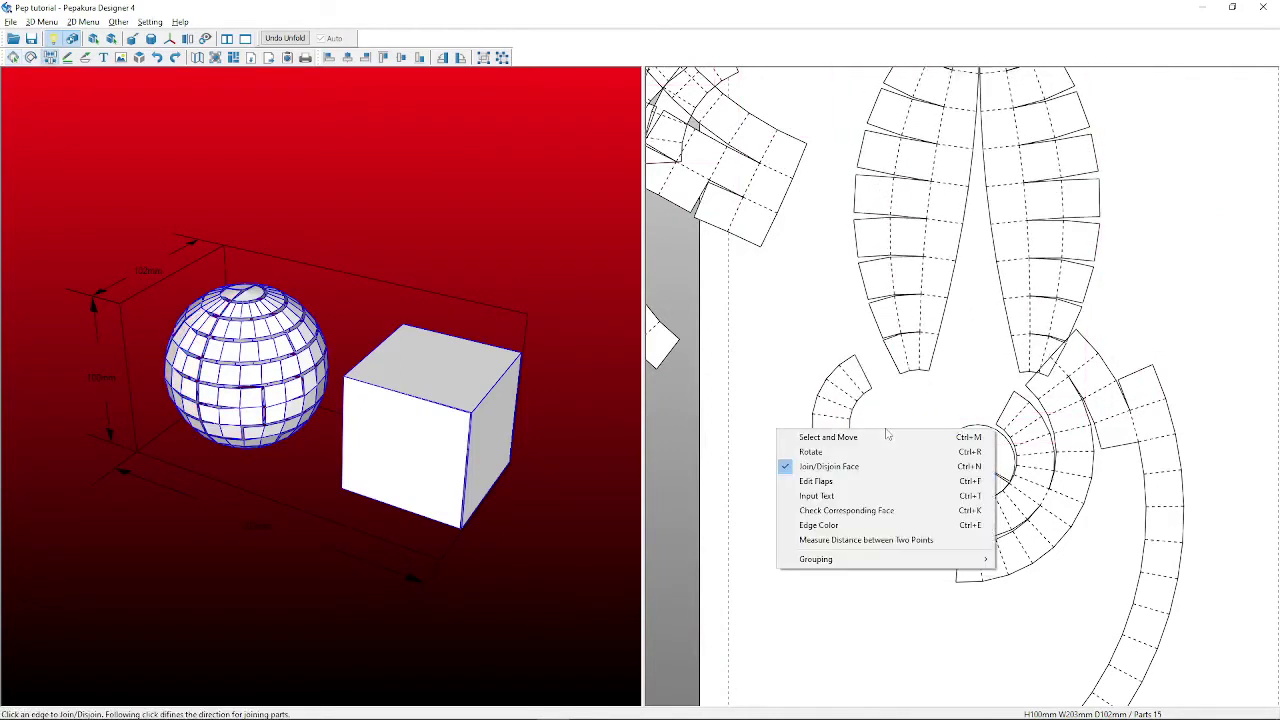
{"action": "left_click", "coordinate": [886, 435]}
{"action": "left_click_drag", "start_coordinate": [849, 412], "coordinate": [650, 148]}
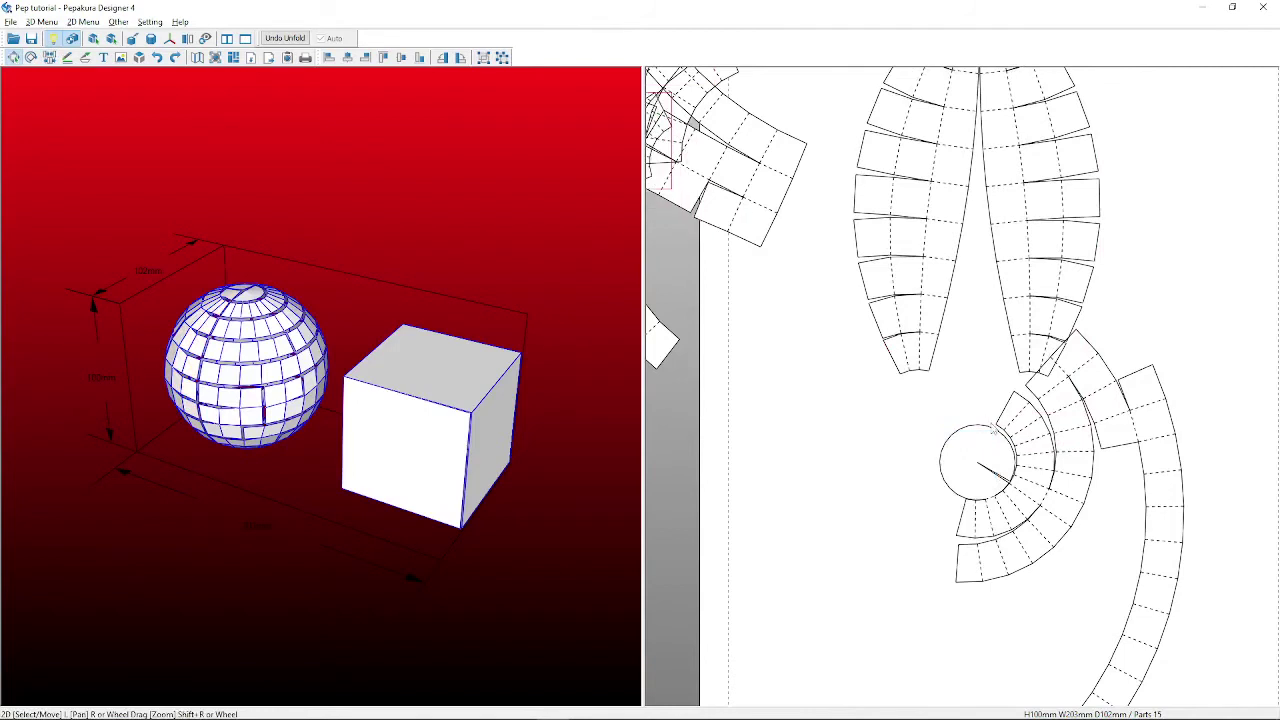
{"action": "left_click_drag", "start_coordinate": [998, 470], "coordinate": [1030, 640]}
Split the circle cap's edges off the petal tip so it becomes a separate part.
{"action": "right_click", "coordinate": [953, 496]}
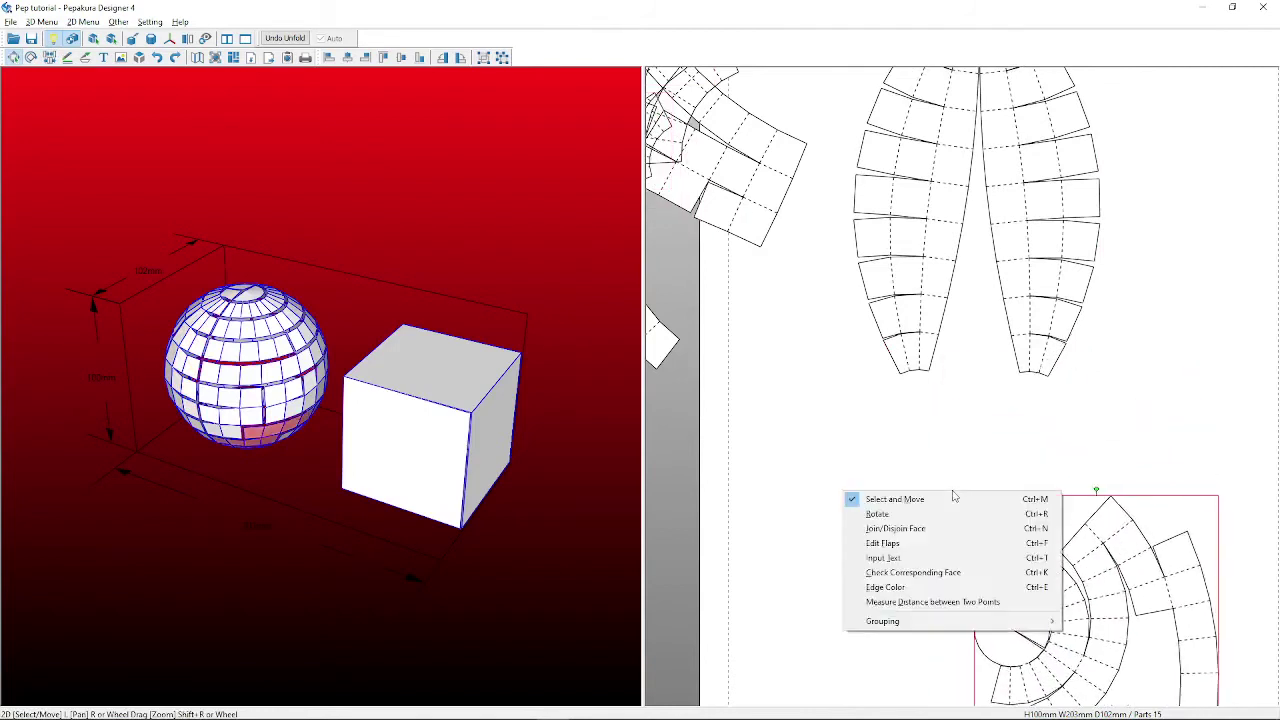
{"action": "left_click", "coordinate": [905, 526]}
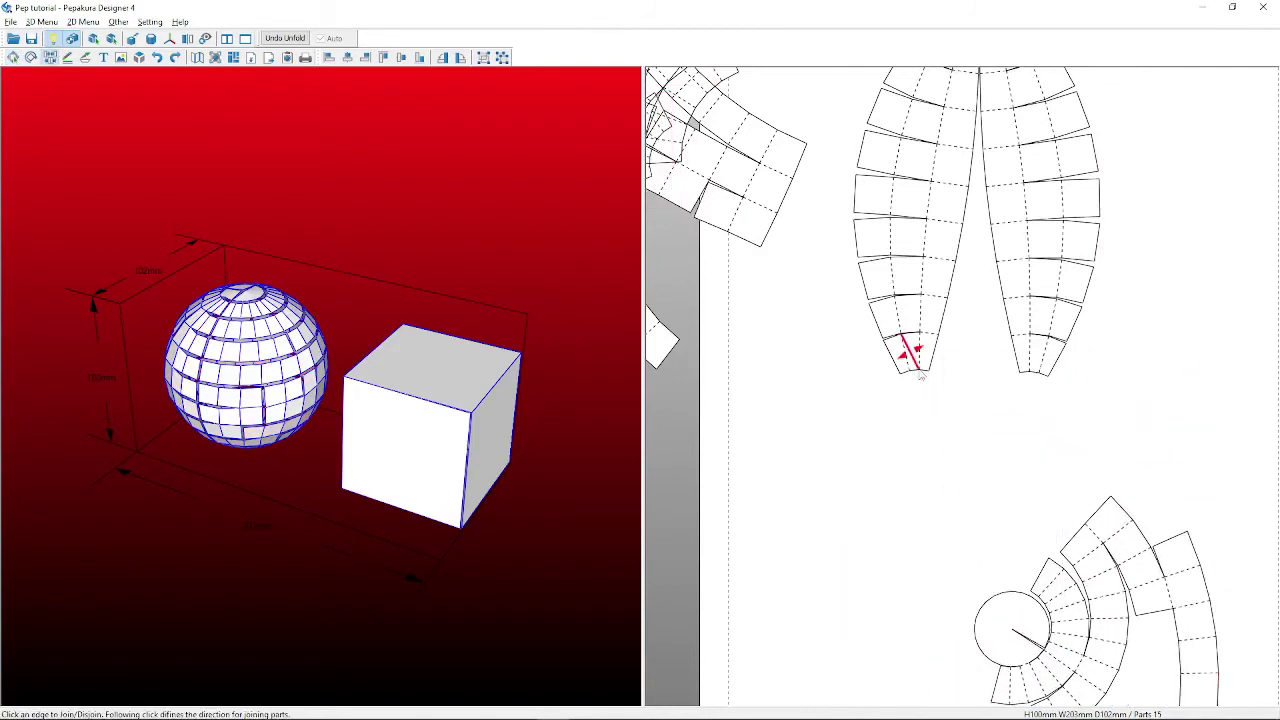
{"action": "left_click", "coordinate": [916, 370]}
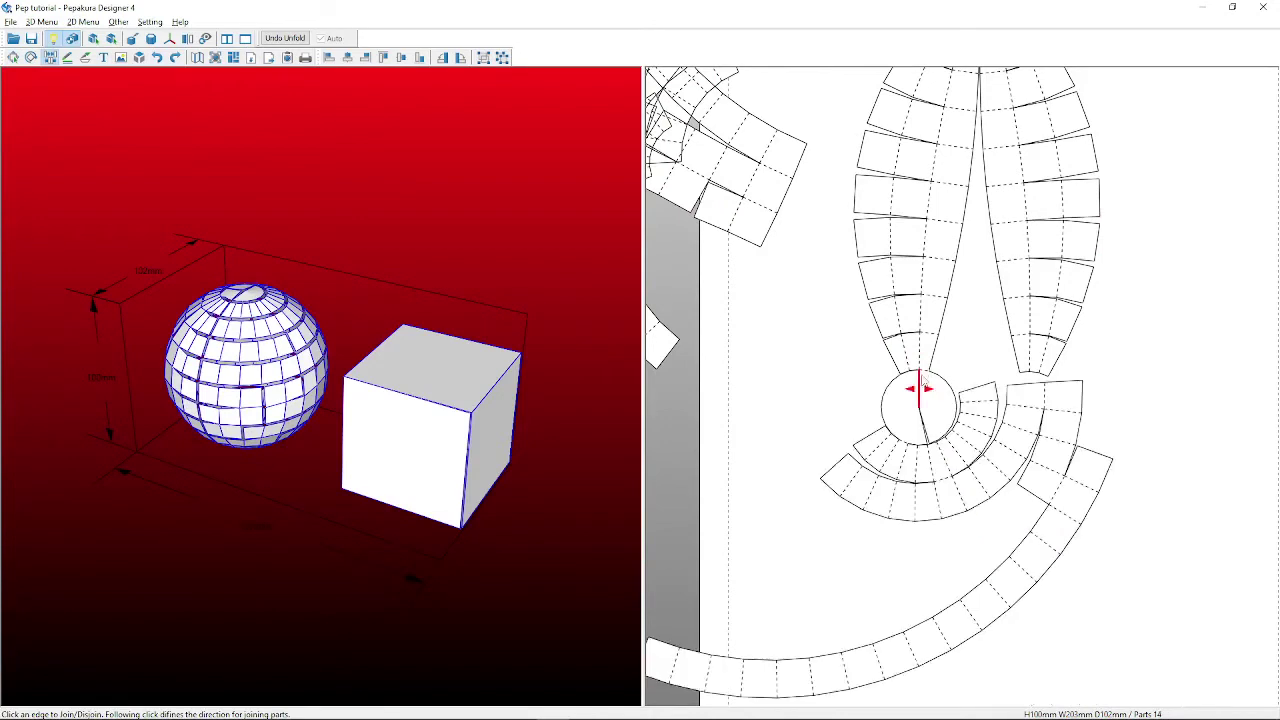
{"action": "left_click", "coordinate": [923, 390]}
{"action": "left_click", "coordinate": [920, 386]}
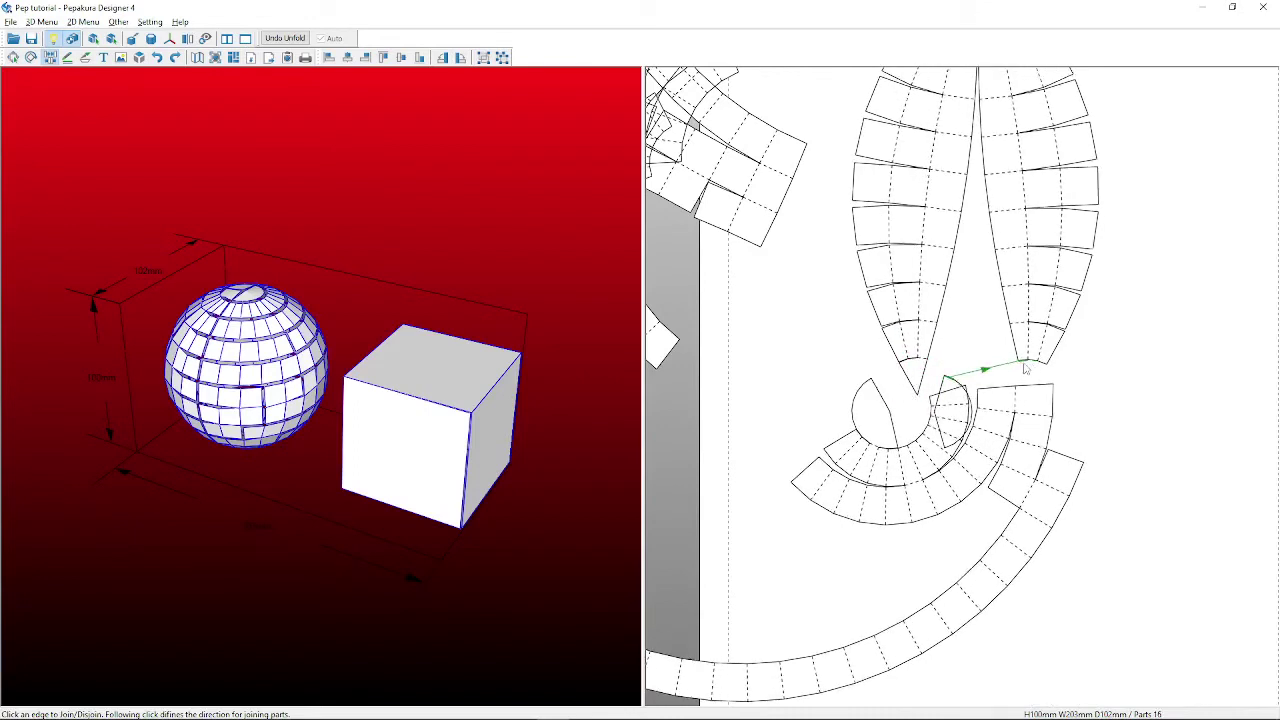
{"action": "left_click", "coordinate": [1025, 370]}
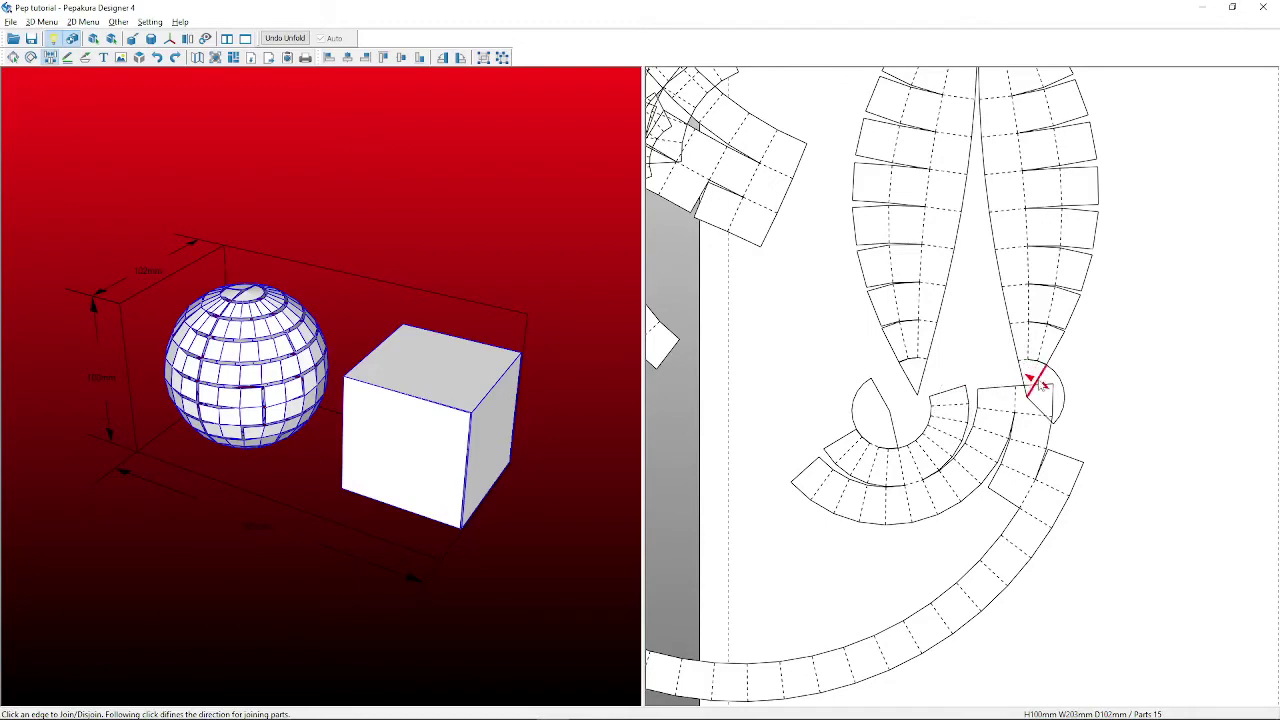
{"action": "left_click", "coordinate": [1040, 385]}
{"action": "right_click", "coordinate": [1108, 503]}
Move the extra sphere parts and the small arc into one cluster off the page.
{"action": "left_click", "coordinate": [1110, 505]}
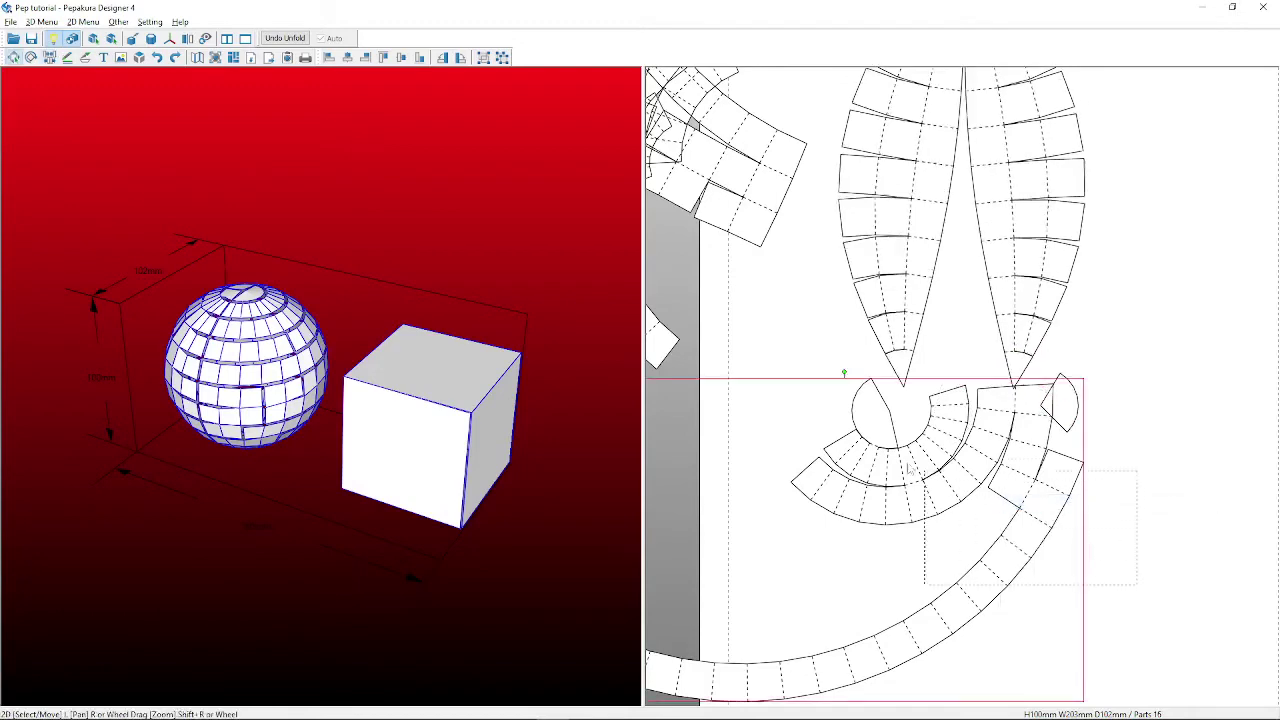
{"action": "scroll", "coordinate": [885, 455], "scroll_direction": "up", "scroll_amount": 1}
{"action": "scroll", "coordinate": [898, 473], "scroll_direction": "down", "scroll_amount": 3}
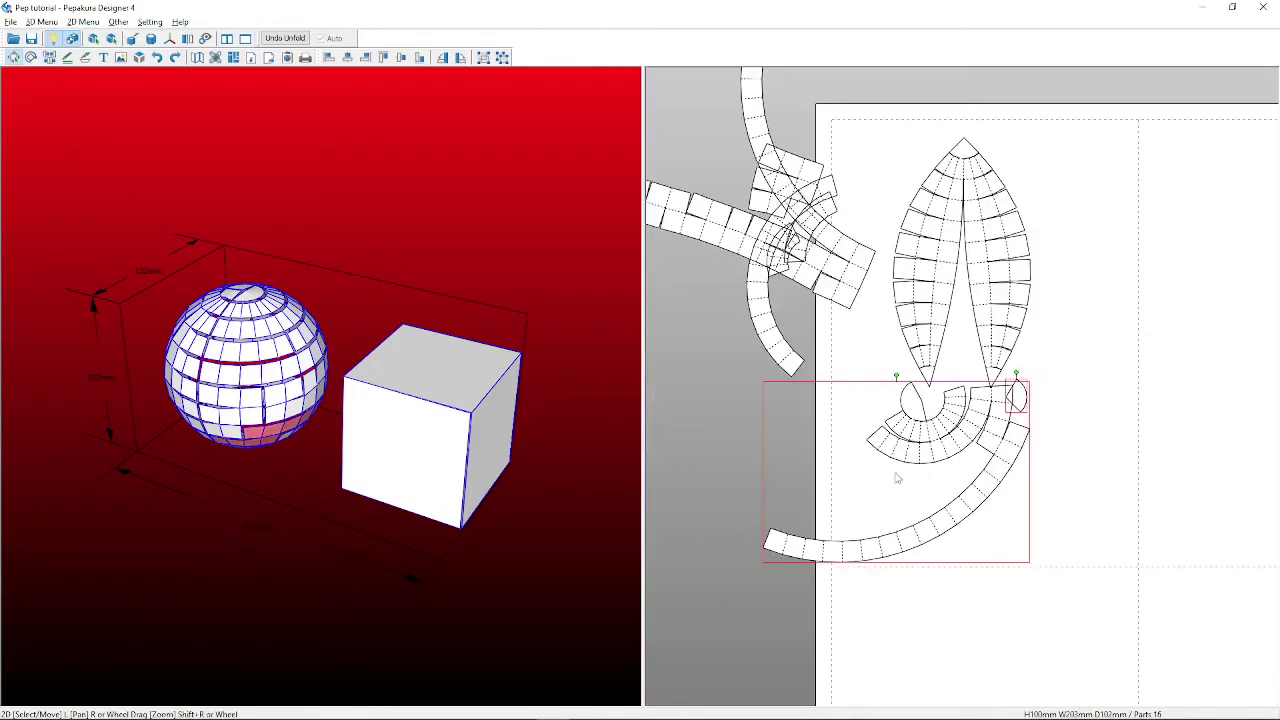
{"action": "left_click_drag", "start_coordinate": [898, 473], "coordinate": [905, 410]}
{"action": "scroll", "coordinate": [798, 333], "scroll_direction": "down", "scroll_amount": 3}
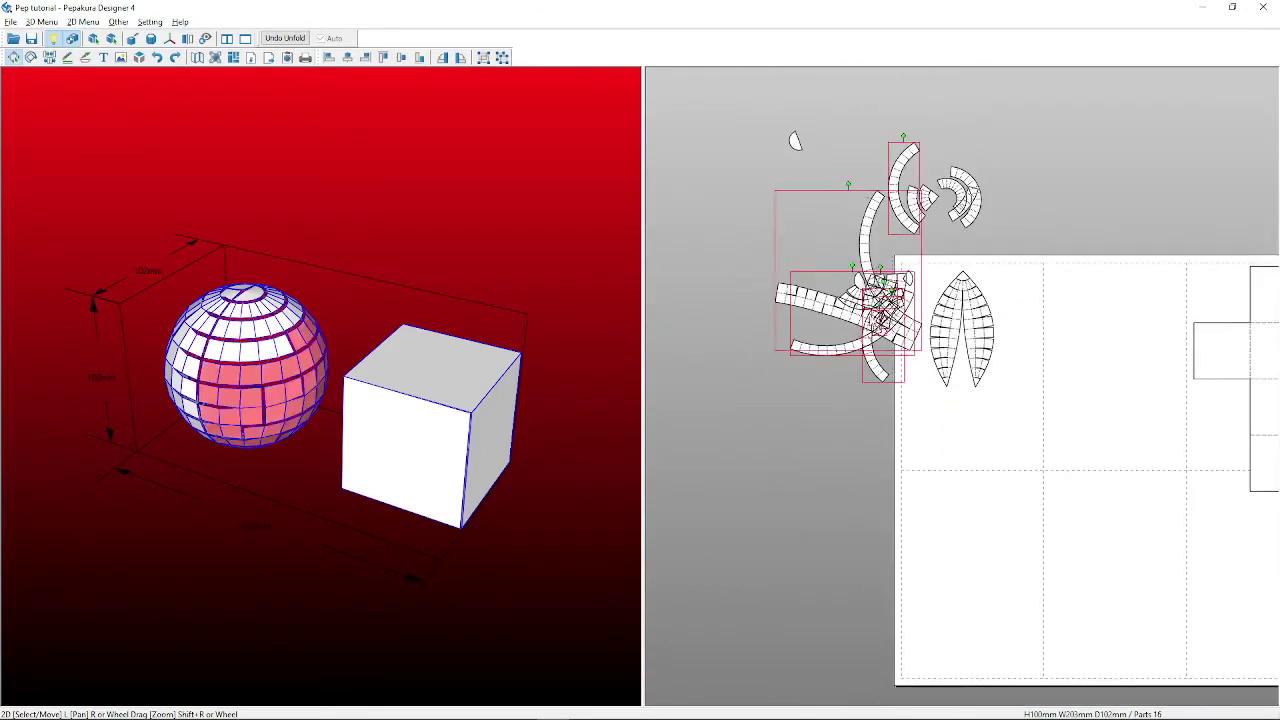
{"action": "left_click_drag", "start_coordinate": [860, 300], "coordinate": [798, 118]}
{"action": "left_click", "coordinate": [912, 127]}
{"action": "left_click", "coordinate": [945, 200]}
{"action": "left_click_drag", "start_coordinate": [945, 200], "coordinate": [842, 146]}
{"action": "left_click", "coordinate": [907, 281]}
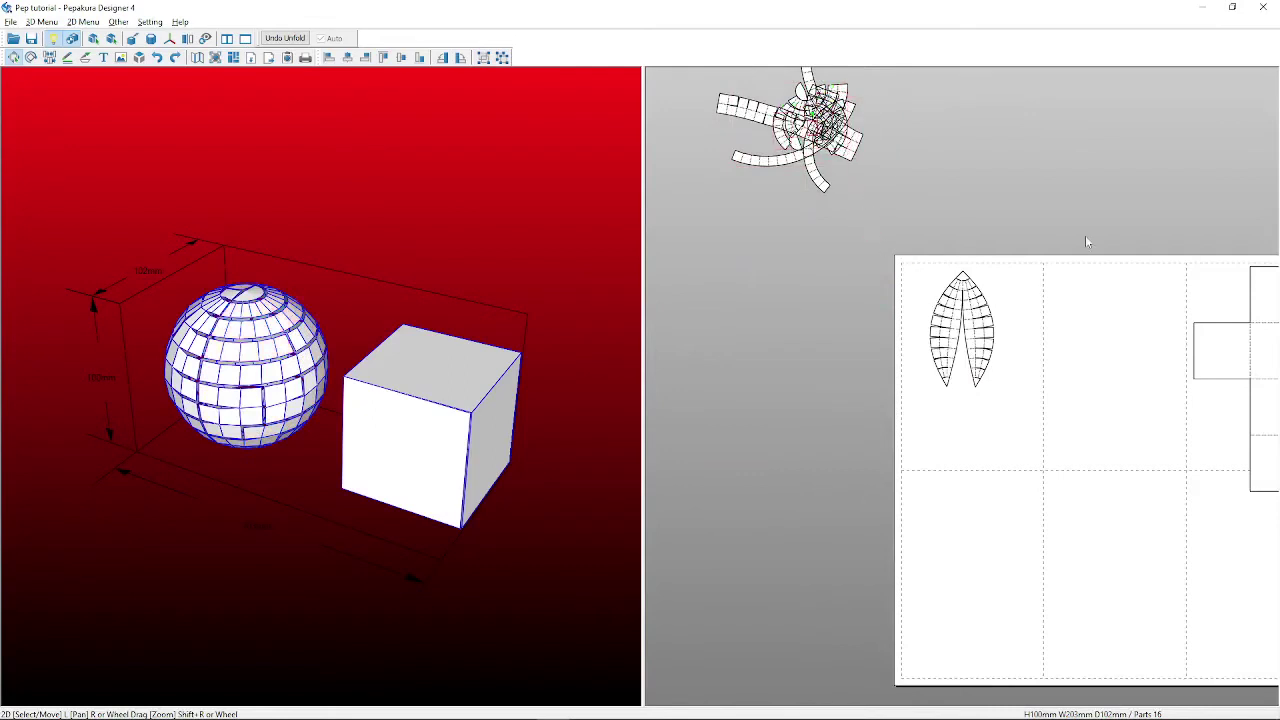
Rotate the cube net about 90° onto the page and turn the petal horizontal beside it.
{"action": "right_click_drag", "start_coordinate": [1086, 237], "coordinate": [991, 175]}
{"action": "left_click_drag", "start_coordinate": [1116, 272], "coordinate": [962, 254]}
{"action": "left_click_drag", "start_coordinate": [967, 141], "coordinate": [917, 272]}
{"action": "left_click", "coordinate": [848, 240]}
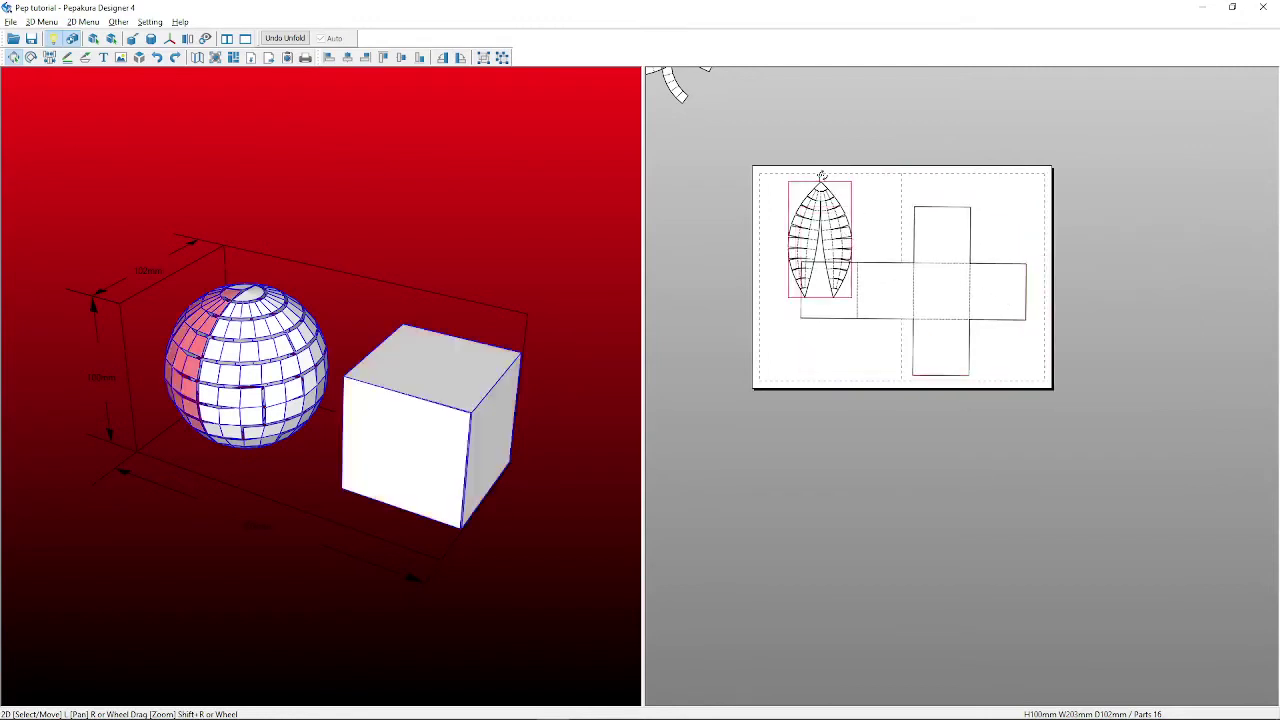
{"action": "left_click_drag", "start_coordinate": [821, 176], "coordinate": [871, 243]}
{"action": "left_click_drag", "start_coordinate": [981, 305], "coordinate": [997, 305]}
{"action": "scroll", "coordinate": [882, 244], "scroll_direction": "up", "scroll_amount": 4}
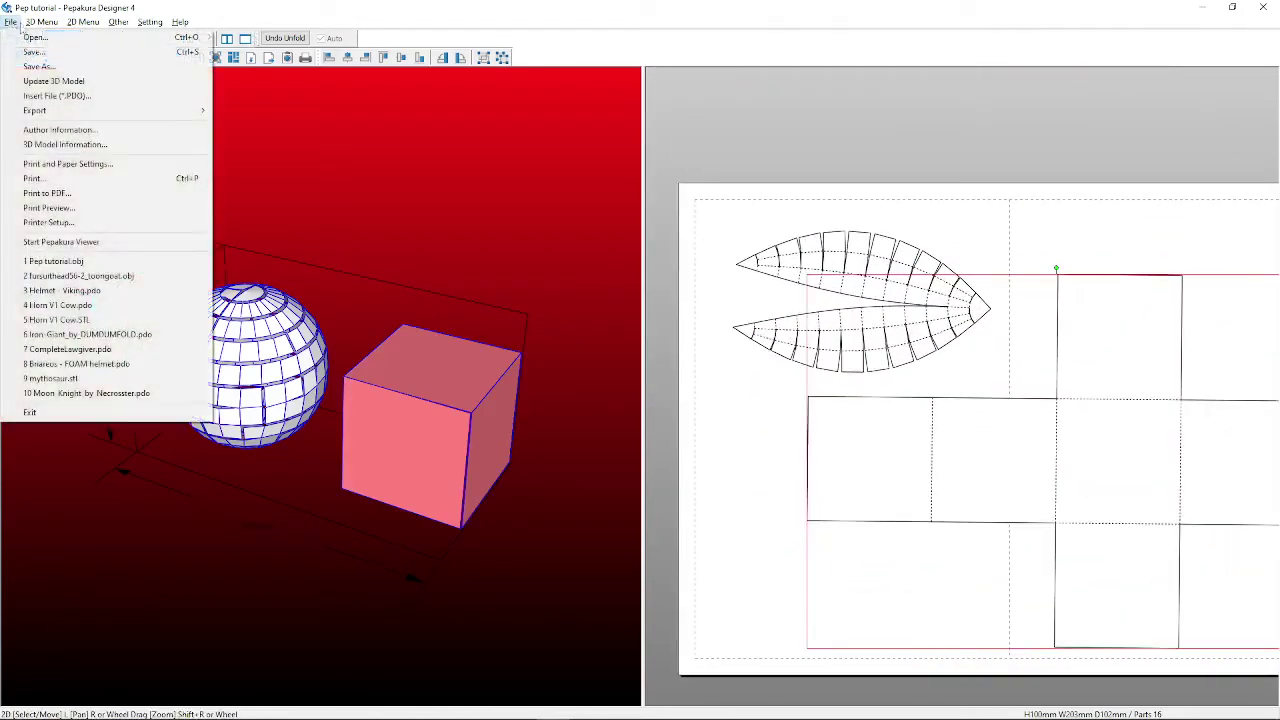
Set the paper size to A4 in Print and Paper Settings, confirming it twice.
{"action": "left_click", "coordinate": [41, 22]}
{"action": "mouse_move", "coordinate": [8, 22]}
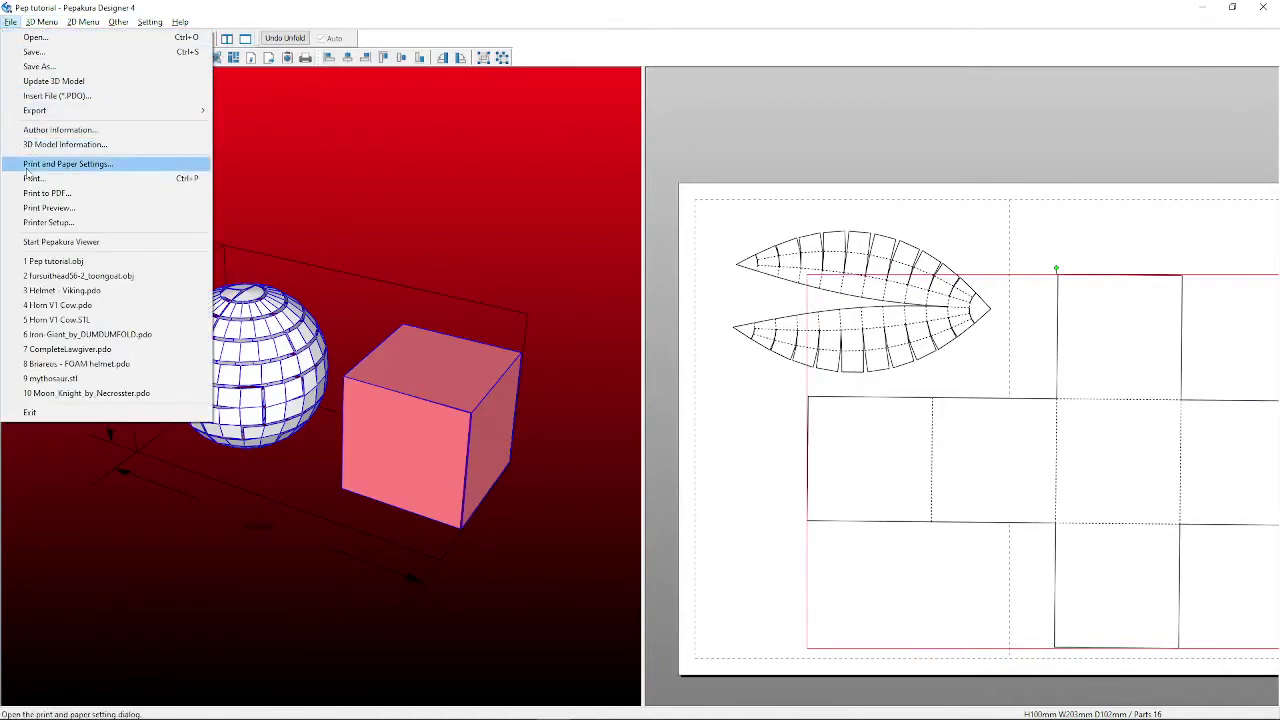
{"action": "left_click", "coordinate": [60, 163]}
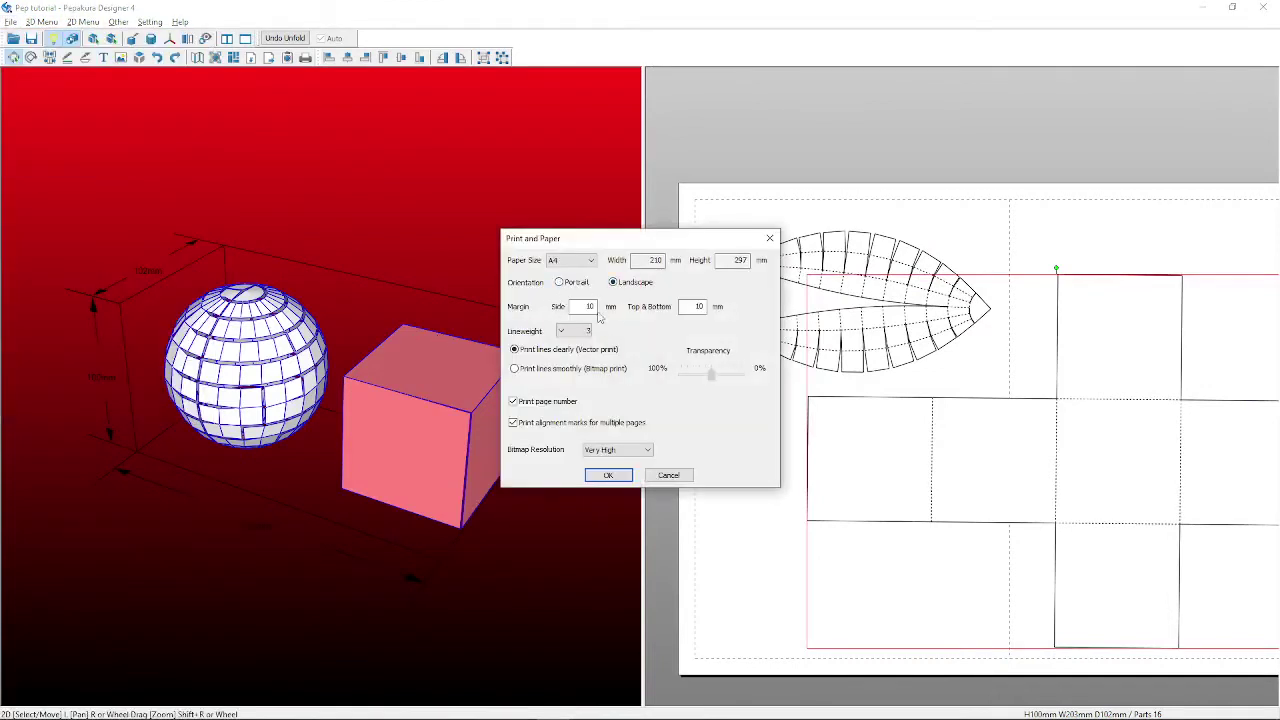
{"action": "left_click", "coordinate": [608, 475]}
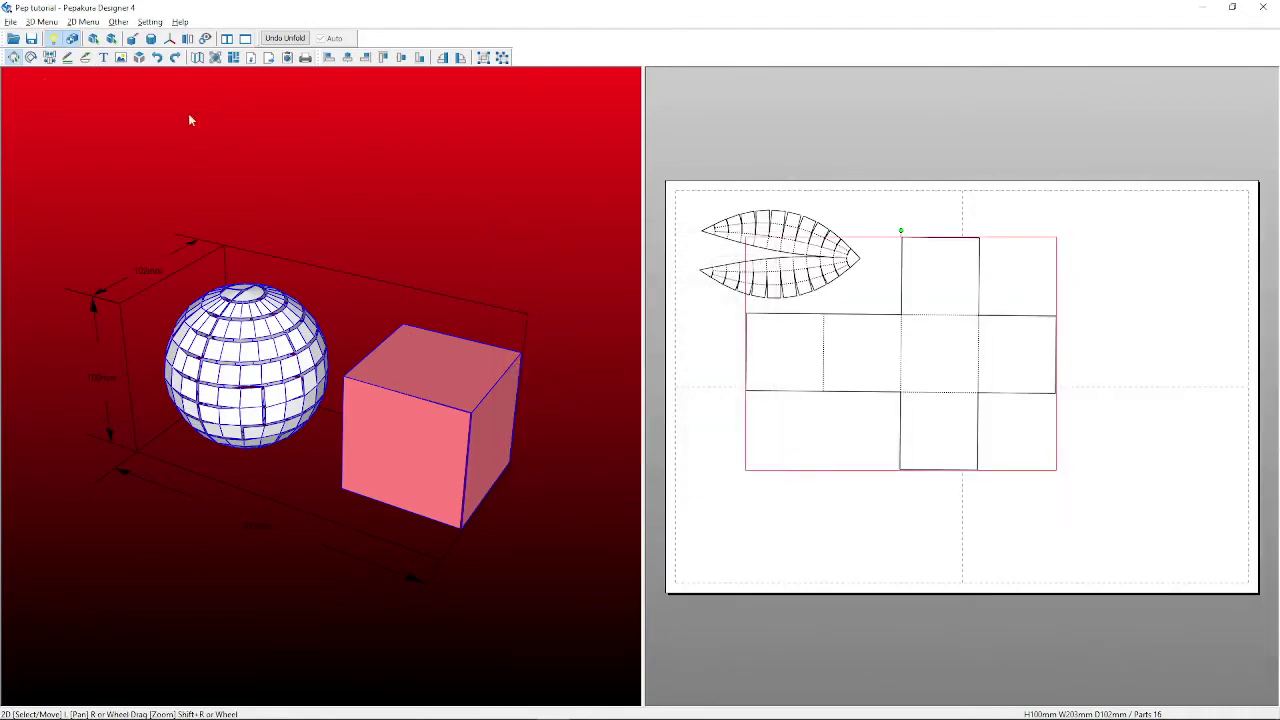
{"action": "left_click", "coordinate": [10, 22]}
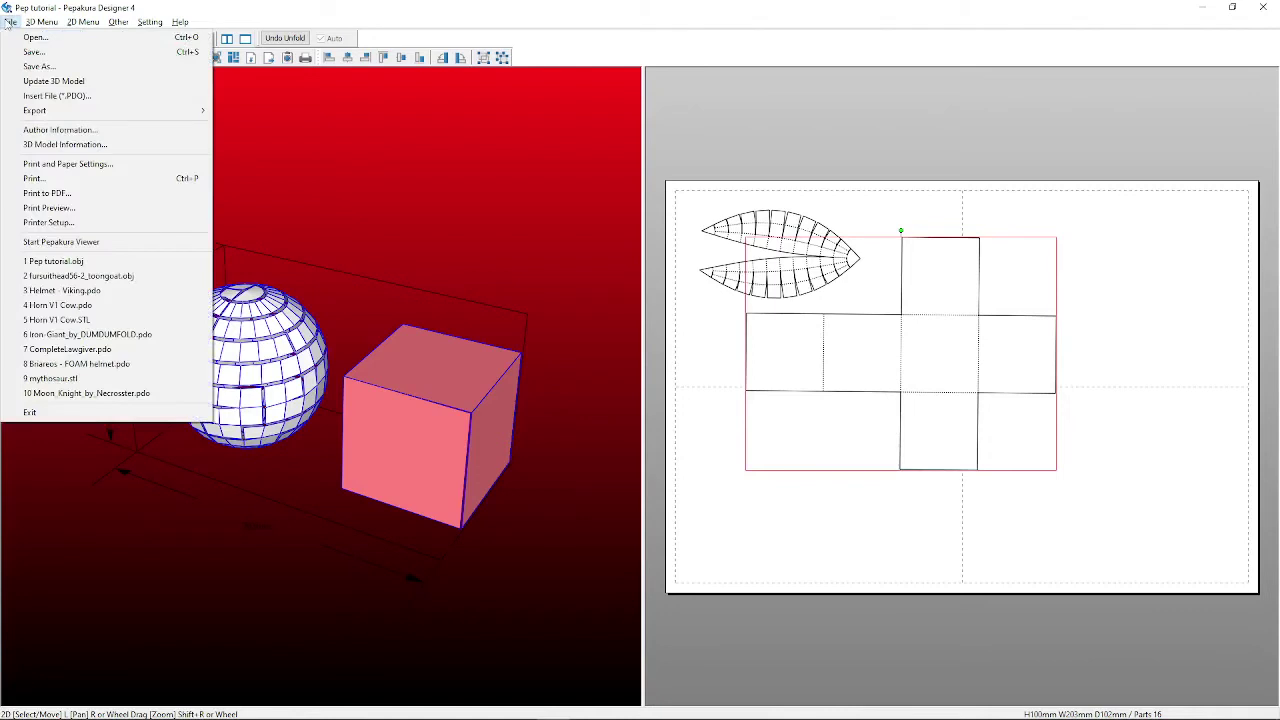
{"action": "left_click", "coordinate": [82, 165]}
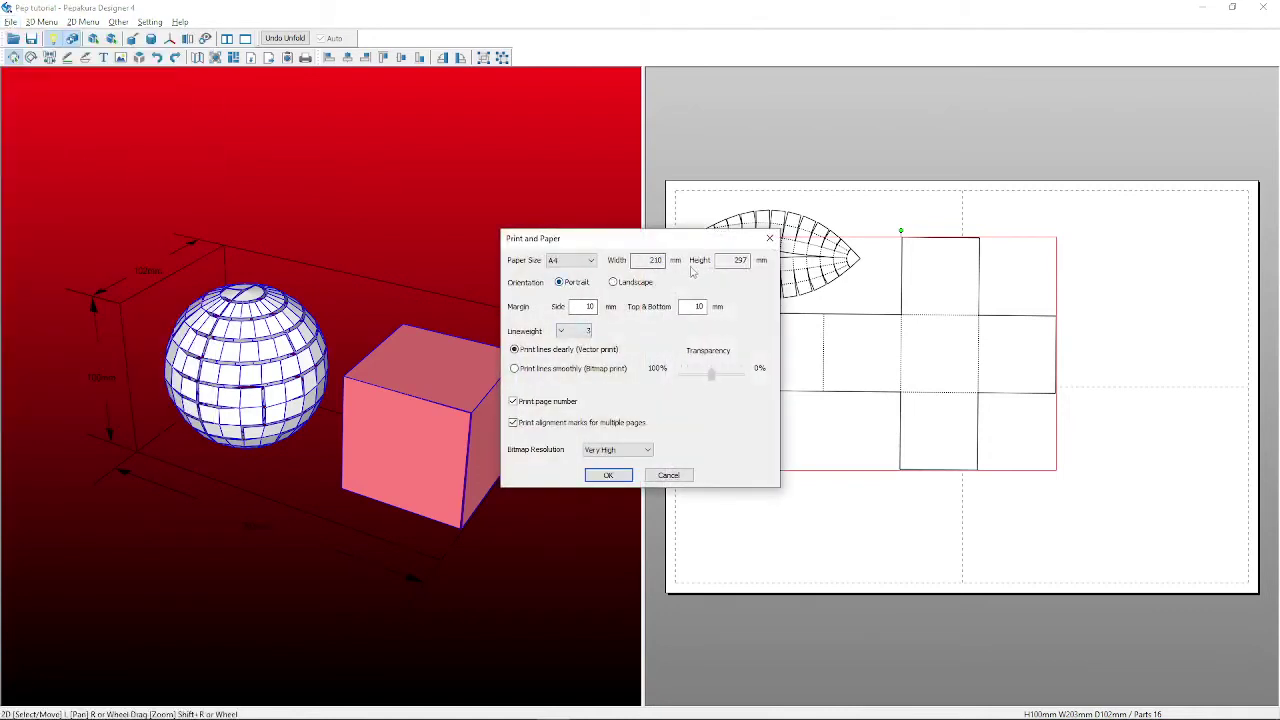
{"action": "left_click", "coordinate": [589, 261]}
{"action": "left_click", "coordinate": [590, 306]}
{"action": "left_click", "coordinate": [608, 475]}
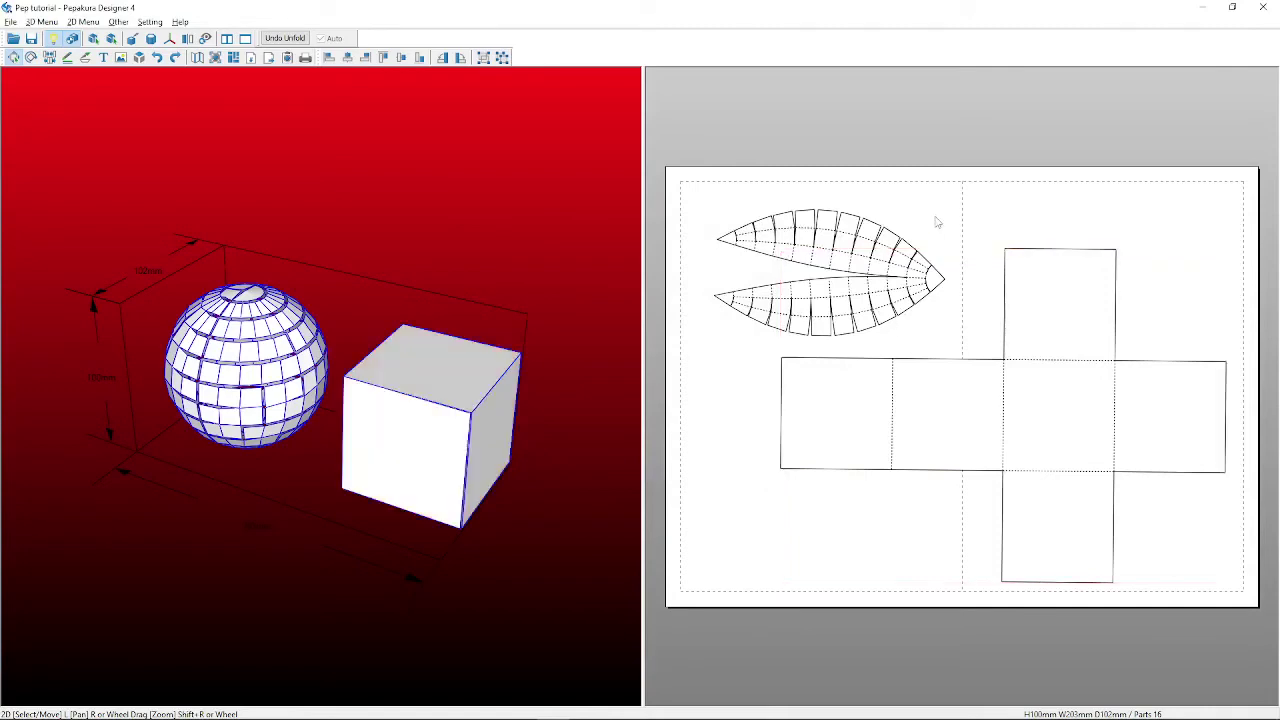
{"action": "left_click", "coordinate": [876, 251]}
Hide the lower petal's fold lines and tab edges with the Edge Color tool.
{"action": "scroll", "coordinate": [892, 330], "scroll_direction": "up", "scroll_amount": 3}
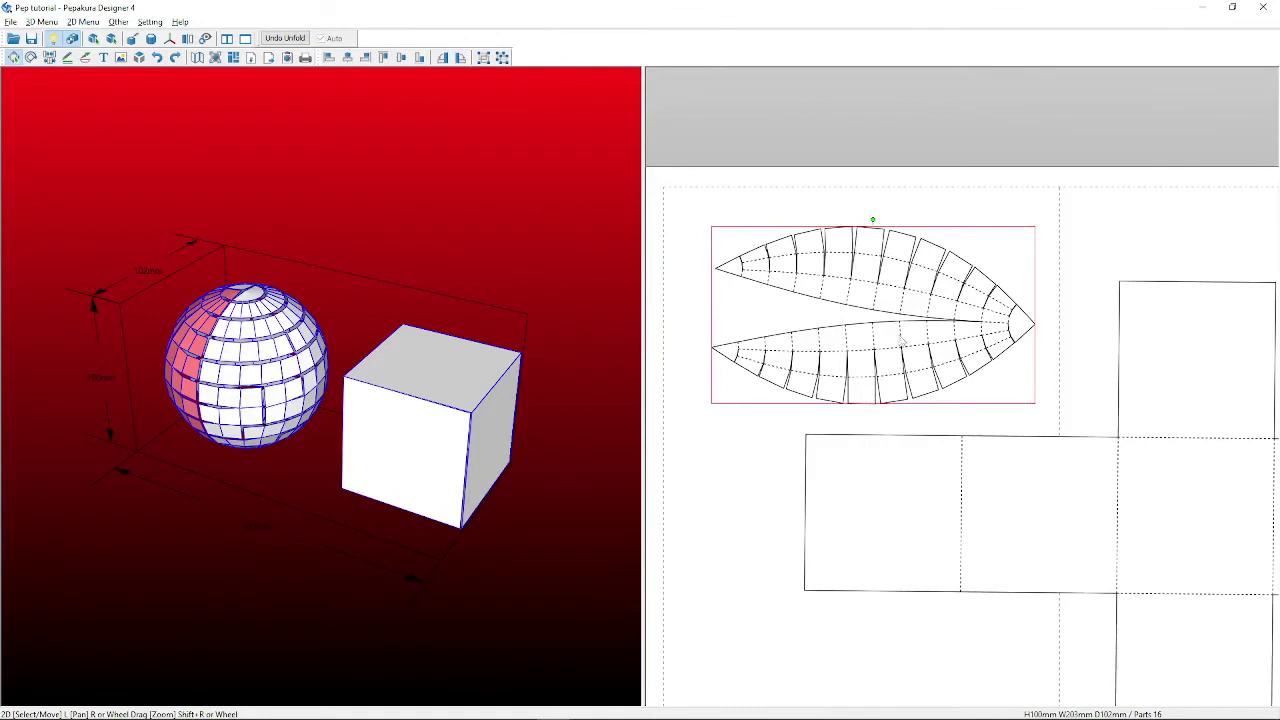
{"action": "right_click", "coordinate": [830, 306]}
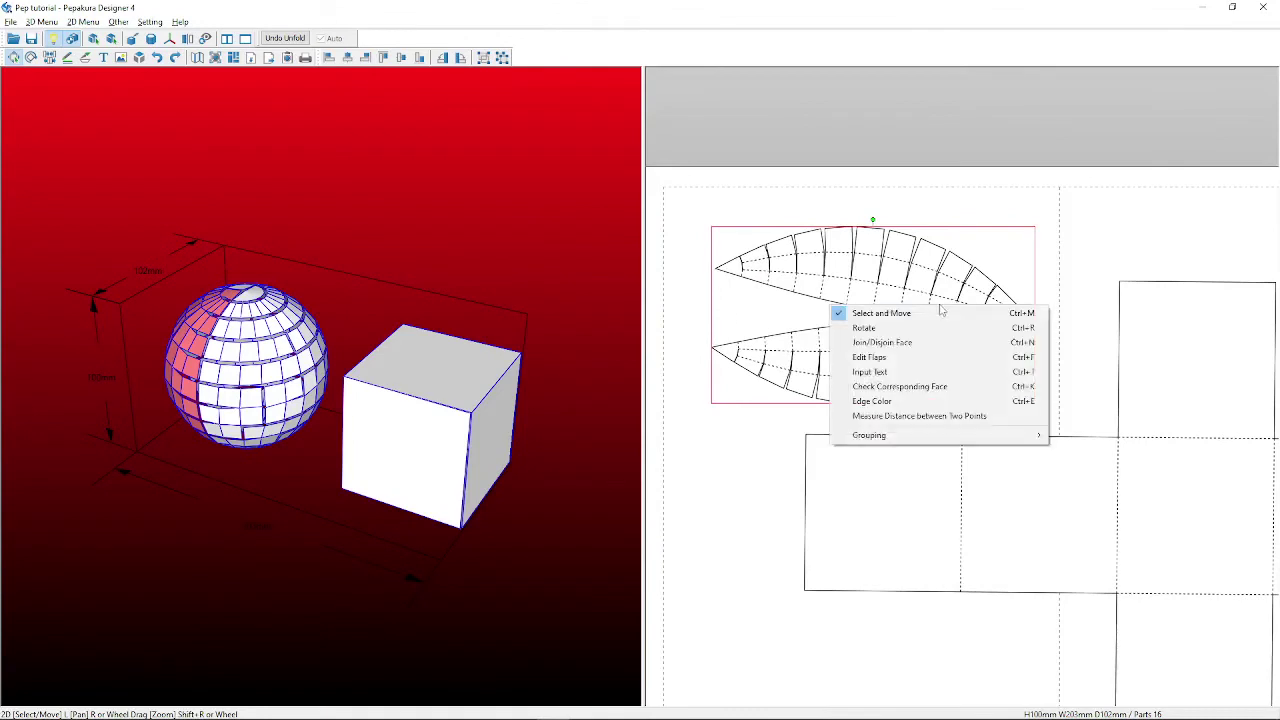
{"action": "left_click", "coordinate": [889, 402]}
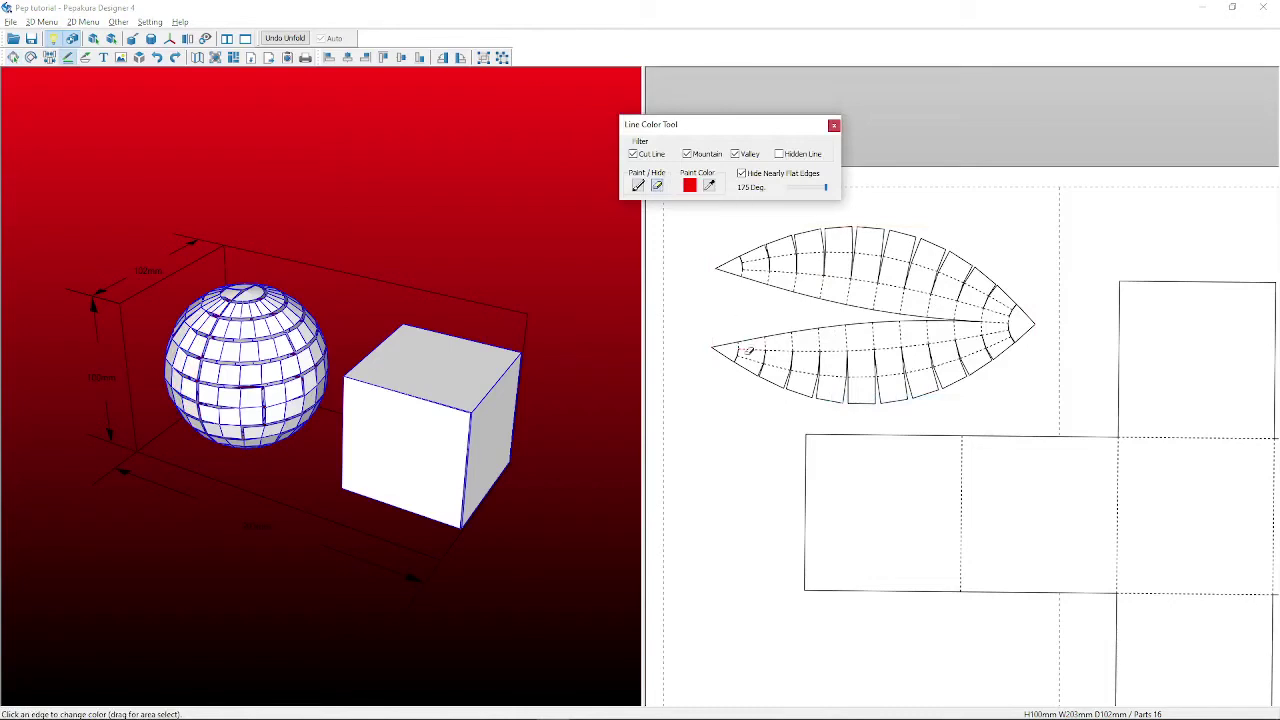
{"action": "left_click_drag", "start_coordinate": [735, 348], "coordinate": [1008, 340]}
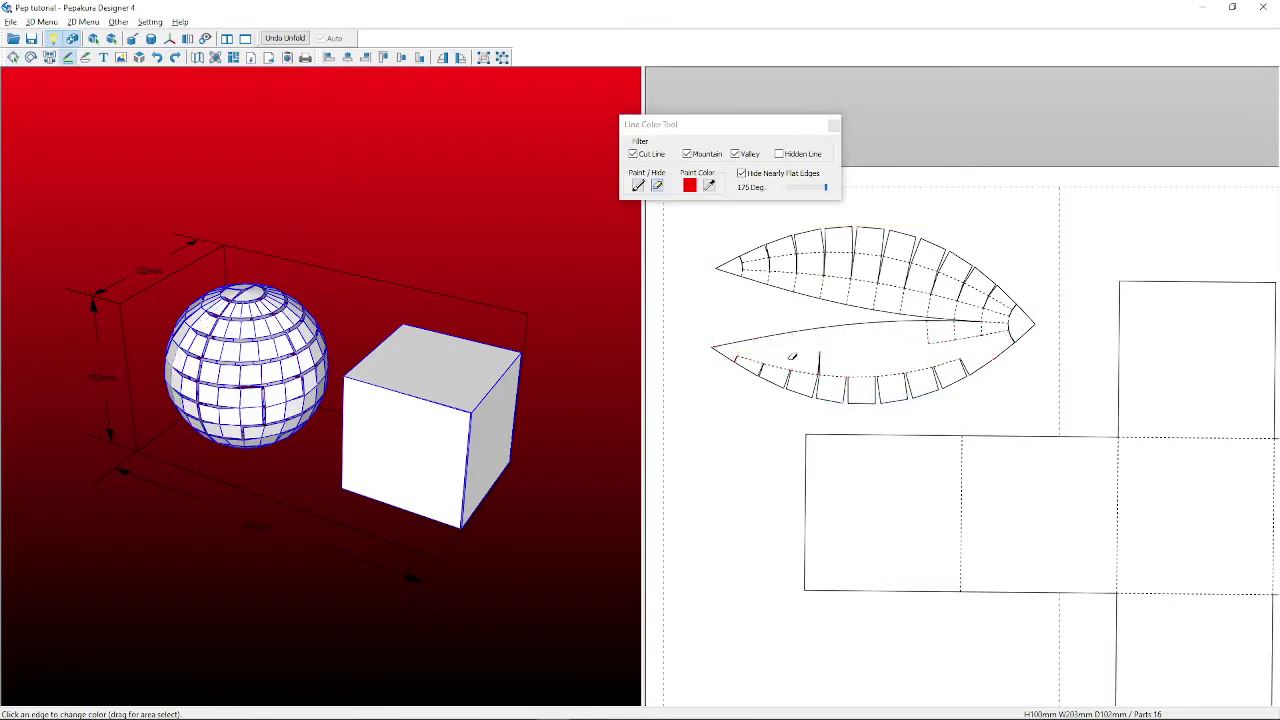
{"action": "left_click_drag", "start_coordinate": [823, 349], "coordinate": [771, 363]}
{"action": "left_click_drag", "start_coordinate": [832, 369], "coordinate": [966, 370]}
{"action": "left_click_drag", "start_coordinate": [920, 331], "coordinate": [988, 343]}
Hide the upper petal's central fold lines and top tab edges.
{"action": "left_click_drag", "start_coordinate": [978, 294], "coordinate": [860, 268]}
{"action": "left_click_drag", "start_coordinate": [922, 298], "coordinate": [840, 264]}
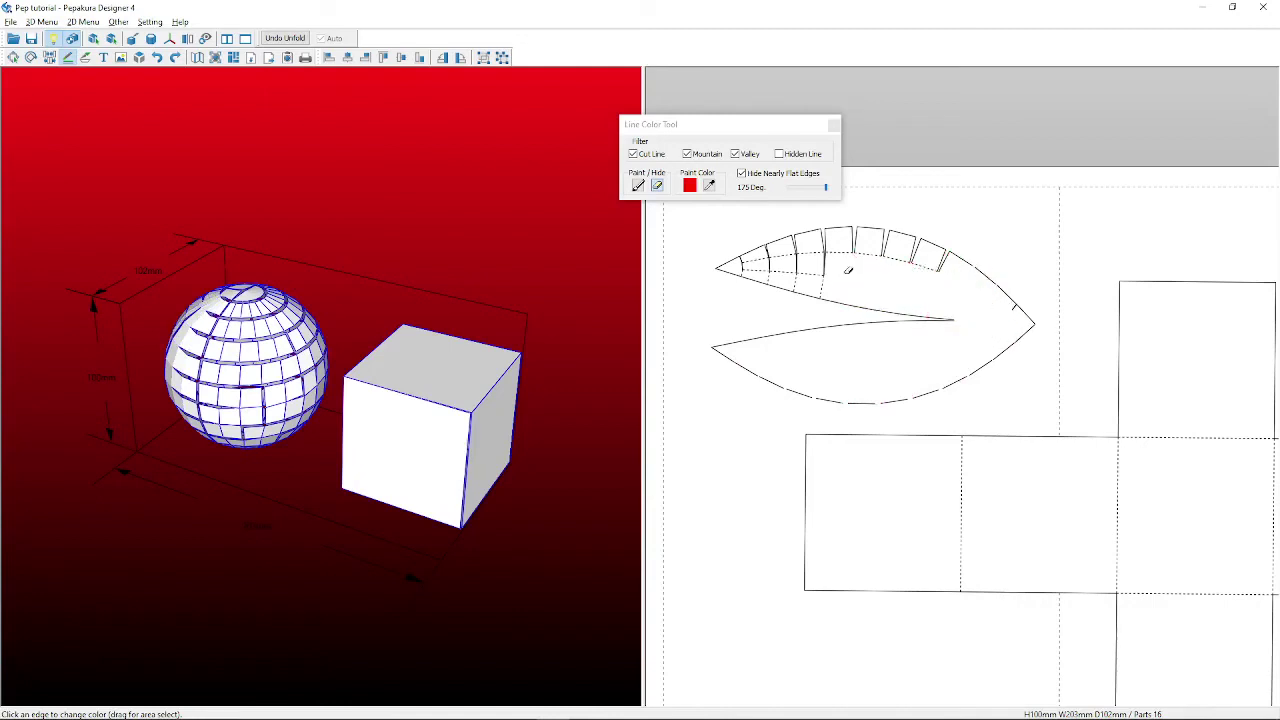
{"action": "left_click_drag", "start_coordinate": [814, 277], "coordinate": [923, 264]}
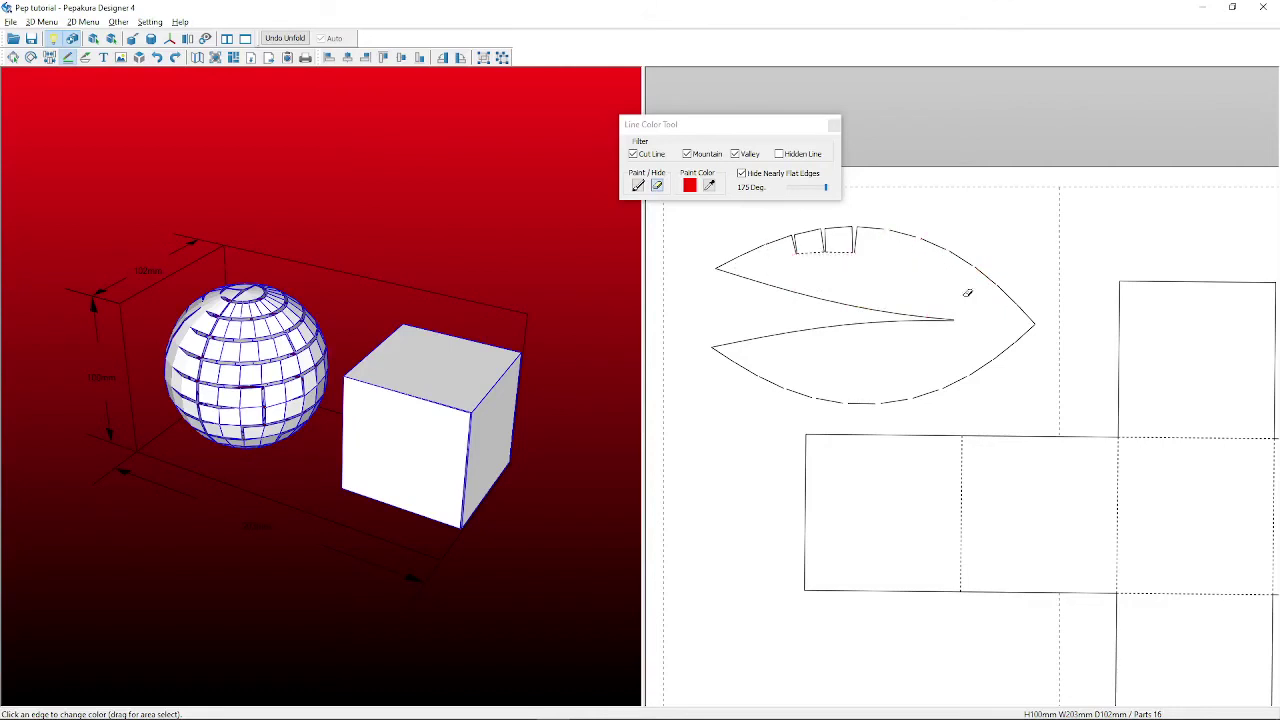
{"action": "left_click_drag", "start_coordinate": [873, 262], "coordinate": [812, 241]}
{"action": "right_click_drag", "start_coordinate": [1003, 324], "coordinate": [961, 317]}
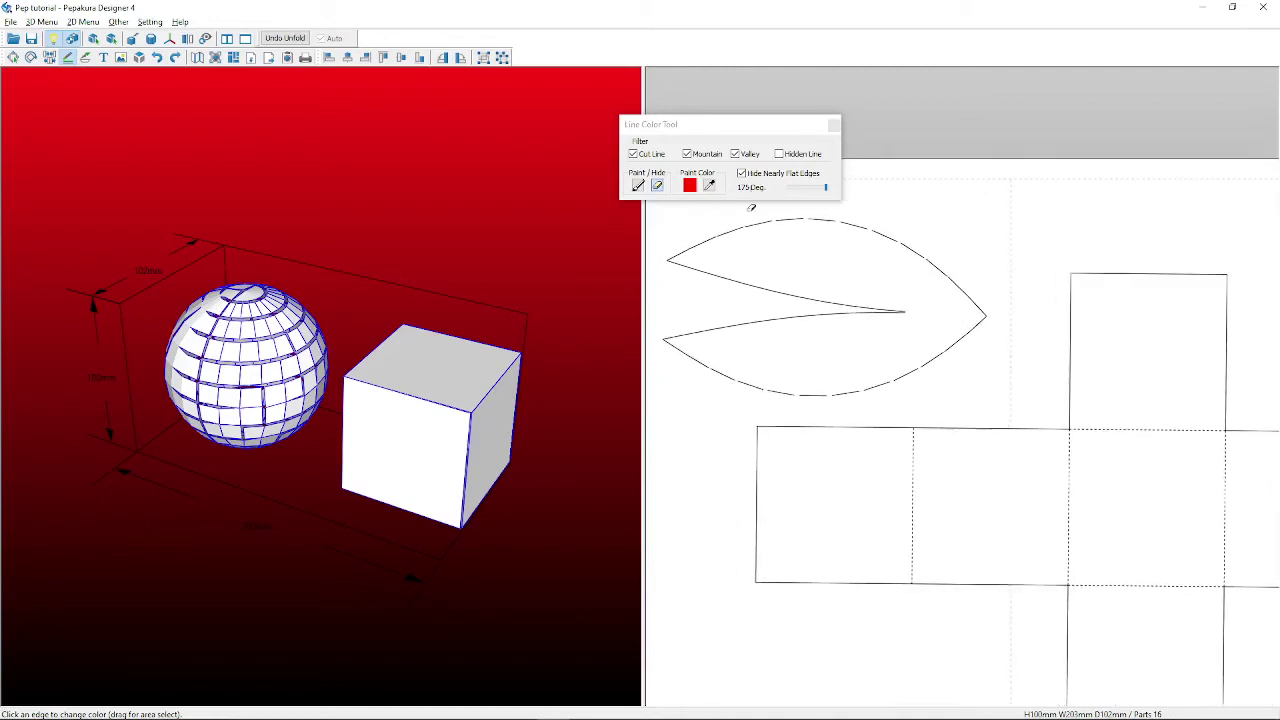
{"action": "right_click", "coordinate": [819, 252]}
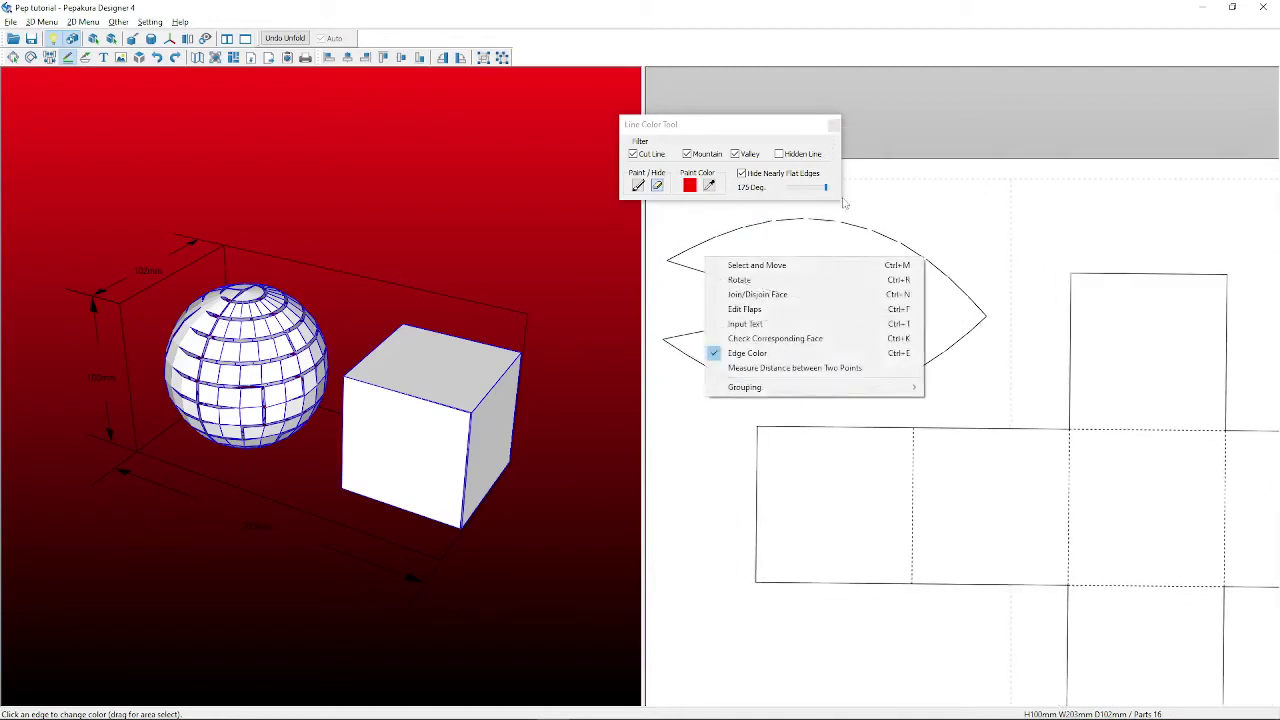
Add an 'X 4' text label at font size 14 on the petal piece.
{"action": "left_click", "coordinate": [800, 265]}
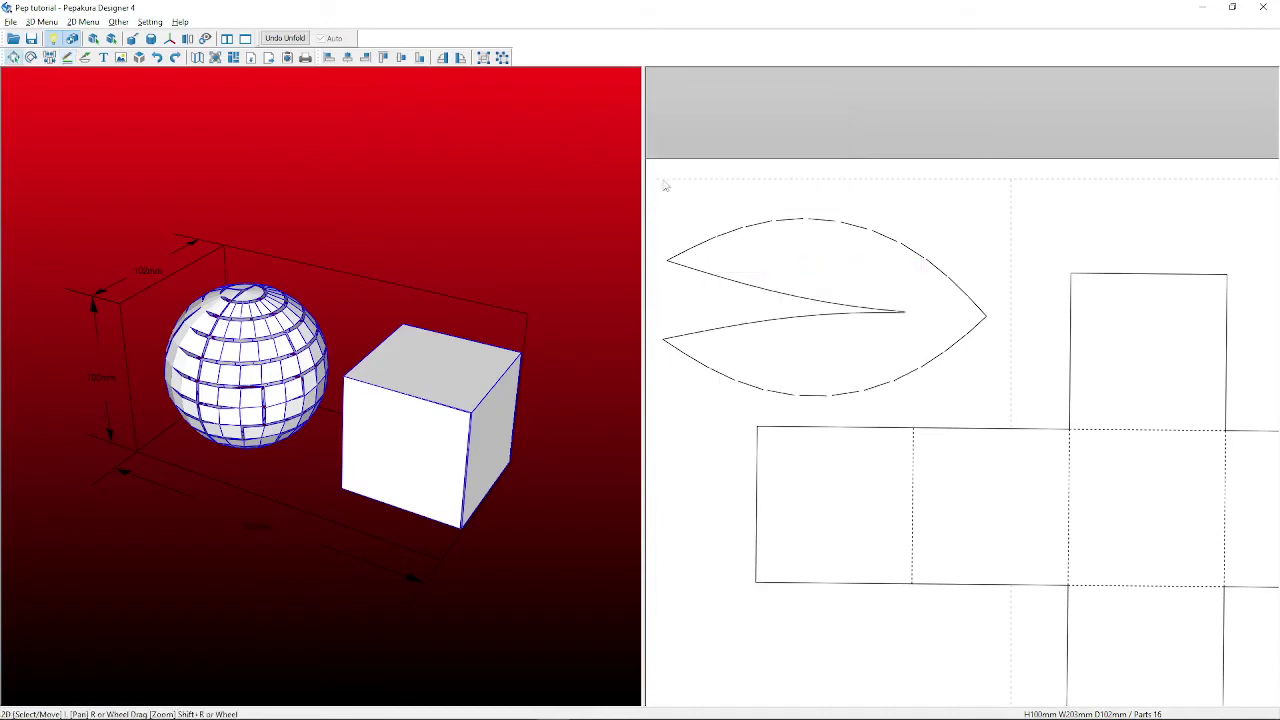
{"action": "left_click", "coordinate": [103, 57]}
{"action": "left_click", "coordinate": [760, 267]}
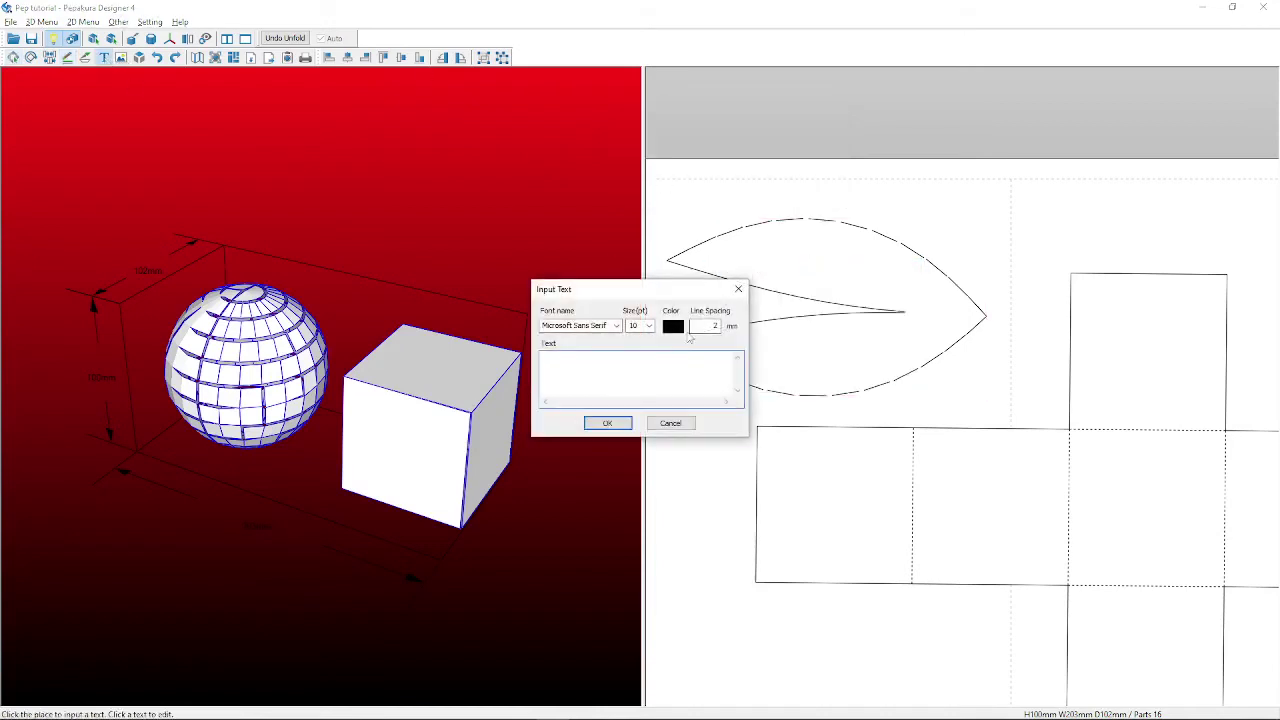
{"action": "left_click", "coordinate": [648, 326]}
{"action": "left_click", "coordinate": [646, 363]}
{"action": "left_click", "coordinate": [610, 366]}
{"action": "left_click", "coordinate": [607, 423]}
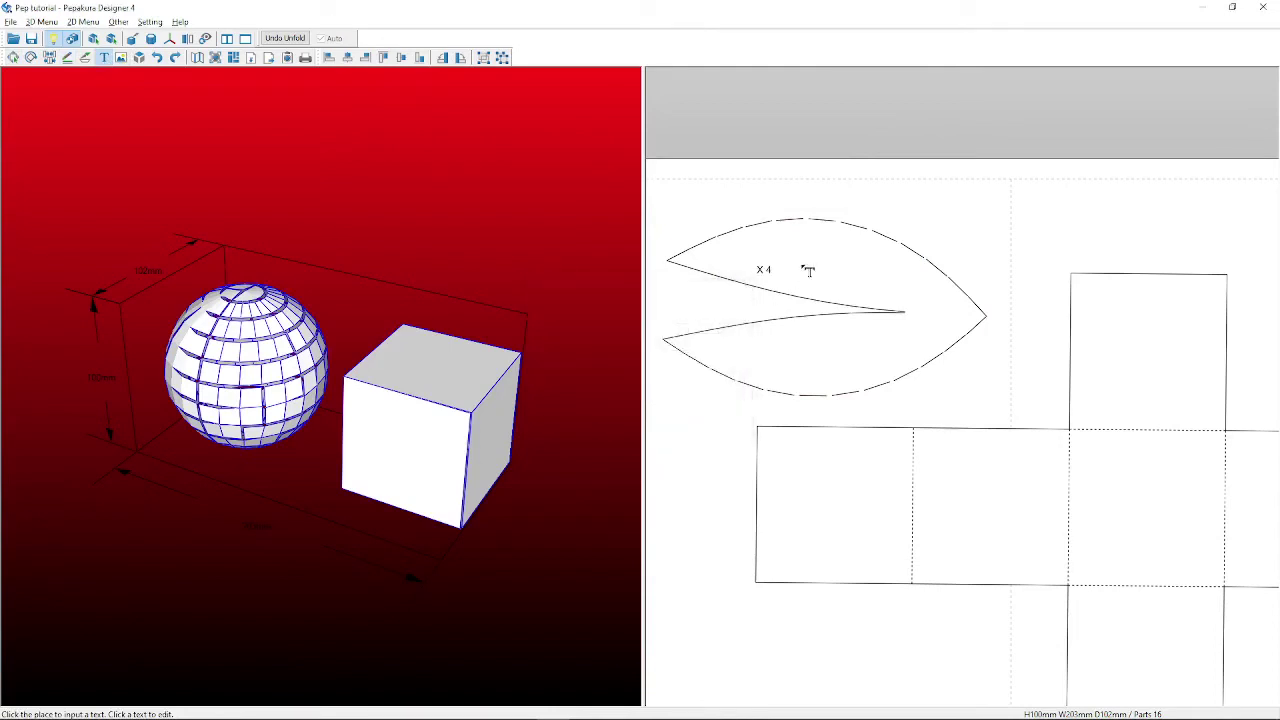
Move the X 4 label toward the centre of the petal outline.
{"action": "right_click", "coordinate": [770, 272]}
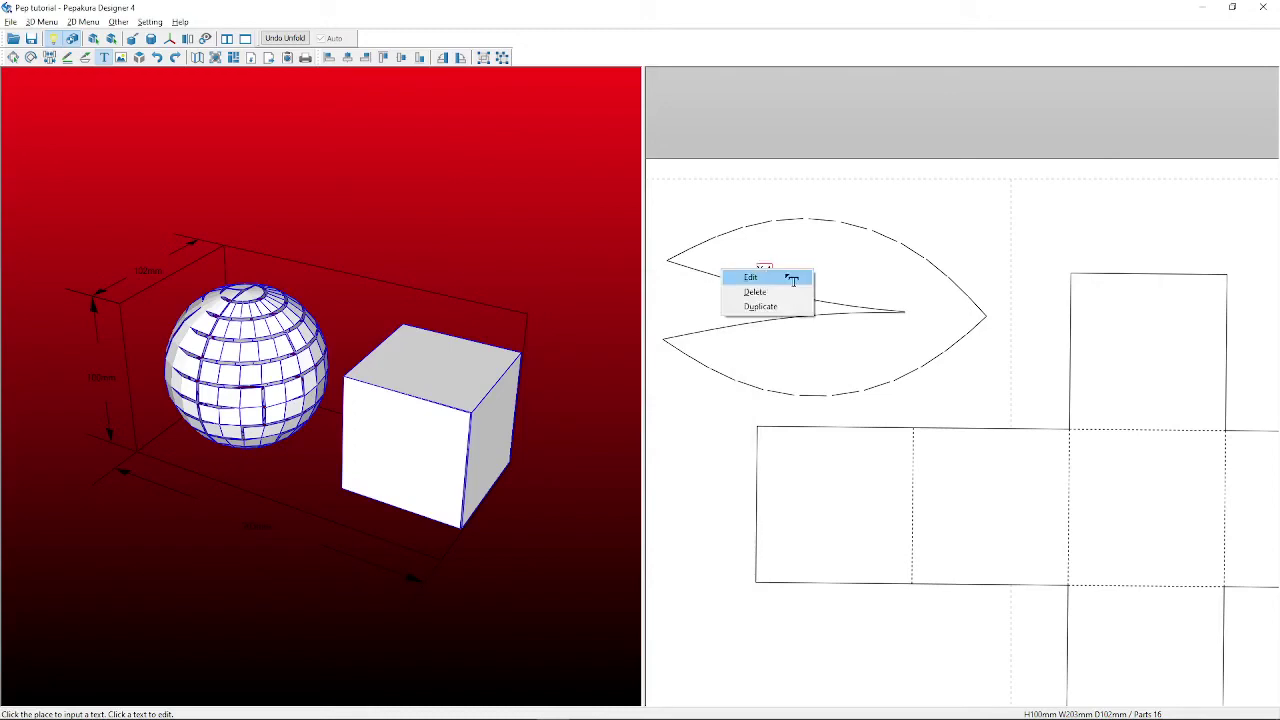
{"action": "right_click", "coordinate": [716, 262]}
{"action": "left_click", "coordinate": [770, 270]}
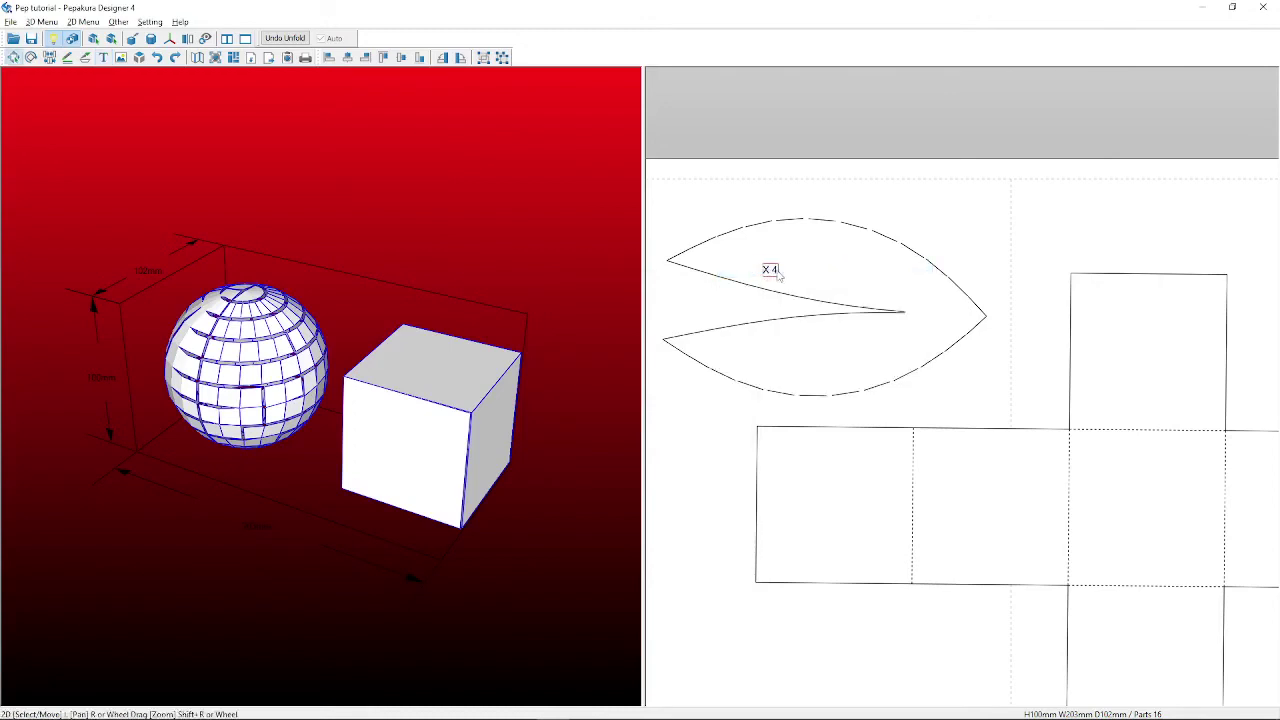
{"action": "left_click_drag", "start_coordinate": [770, 272], "coordinate": [843, 281]}
{"action": "left_click", "coordinate": [843, 281]}
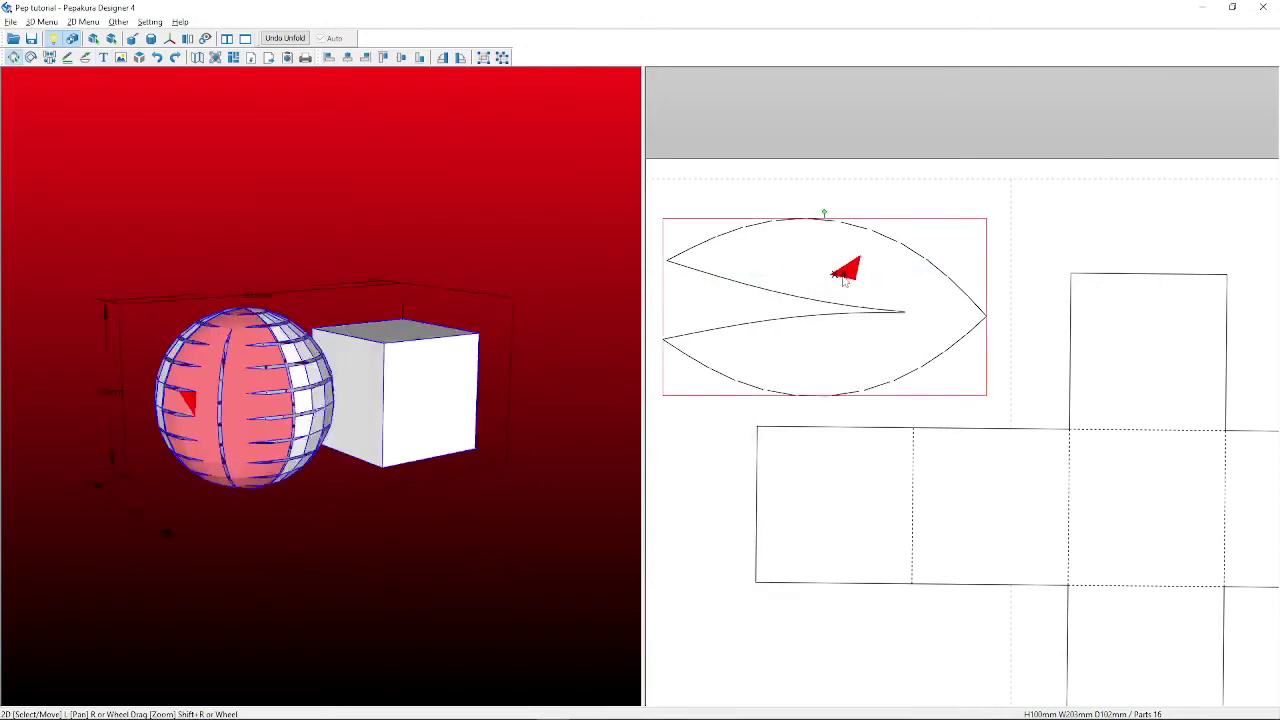
{"action": "left_click", "coordinate": [883, 371]}
{"action": "left_click", "coordinate": [885, 274]}
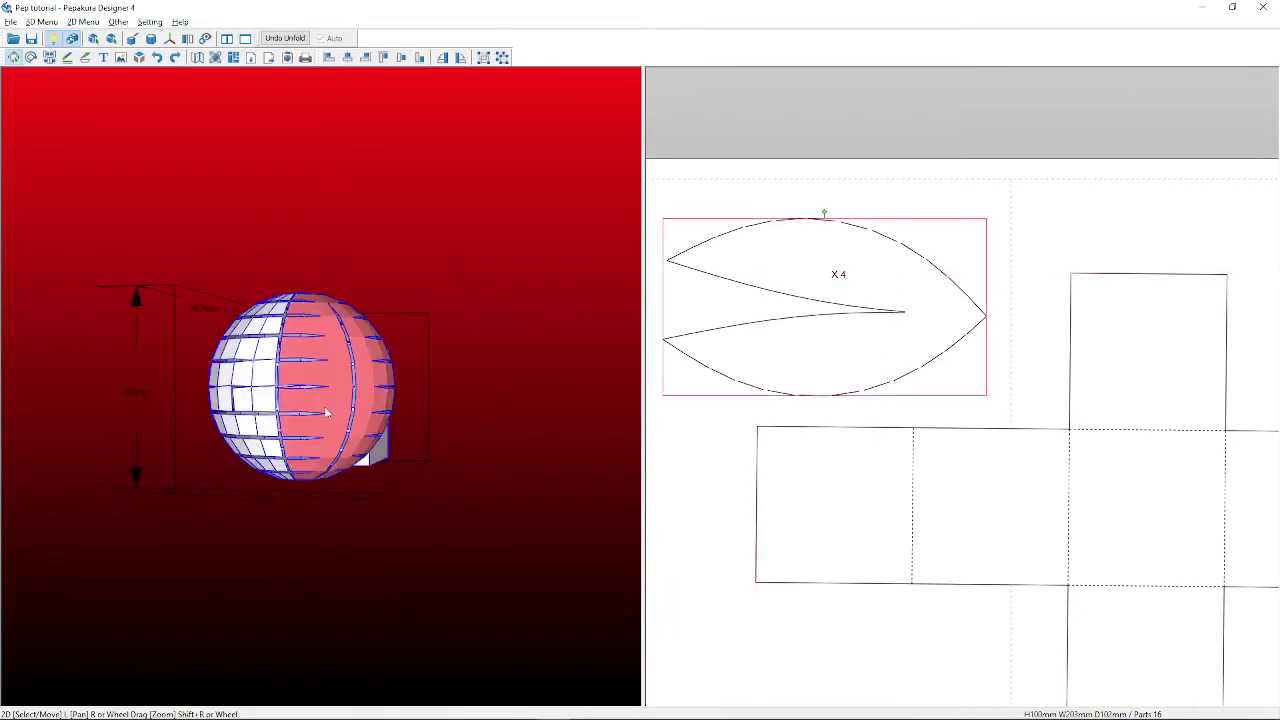
{"action": "left_click_drag", "start_coordinate": [325, 412], "coordinate": [278, 442]}
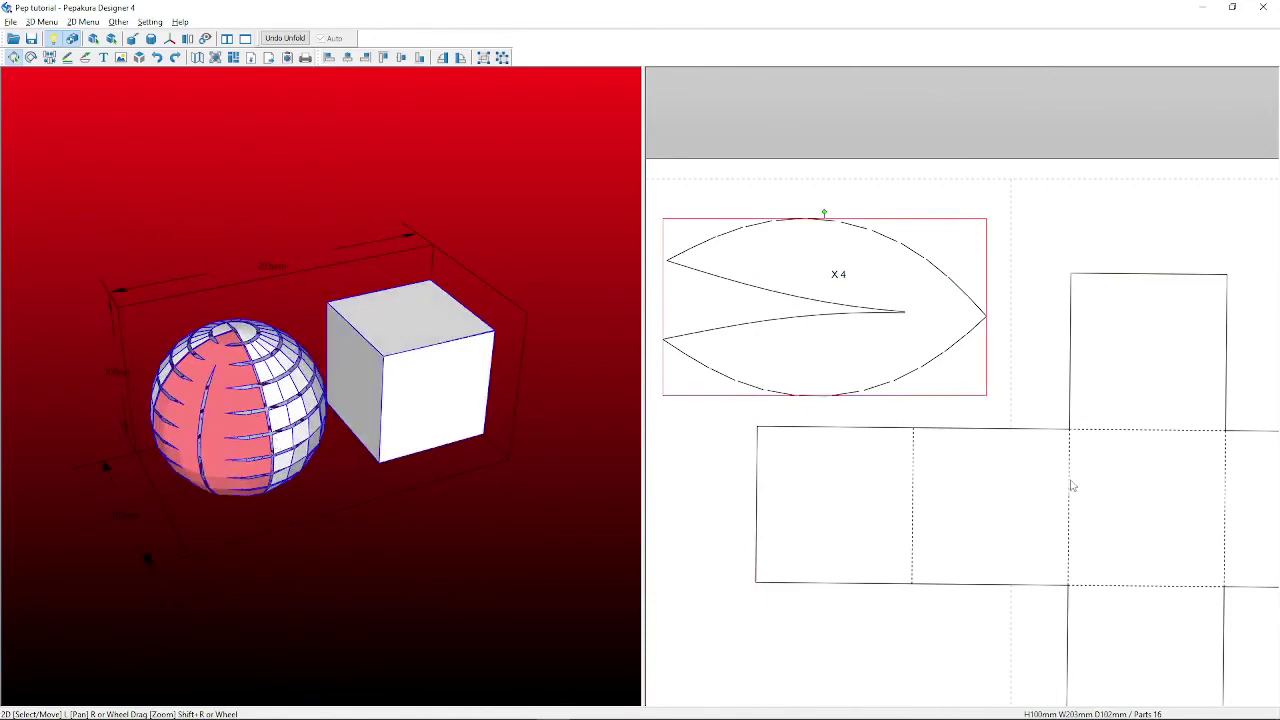
{"action": "right_click_drag", "start_coordinate": [1072, 486], "coordinate": [971, 371]}
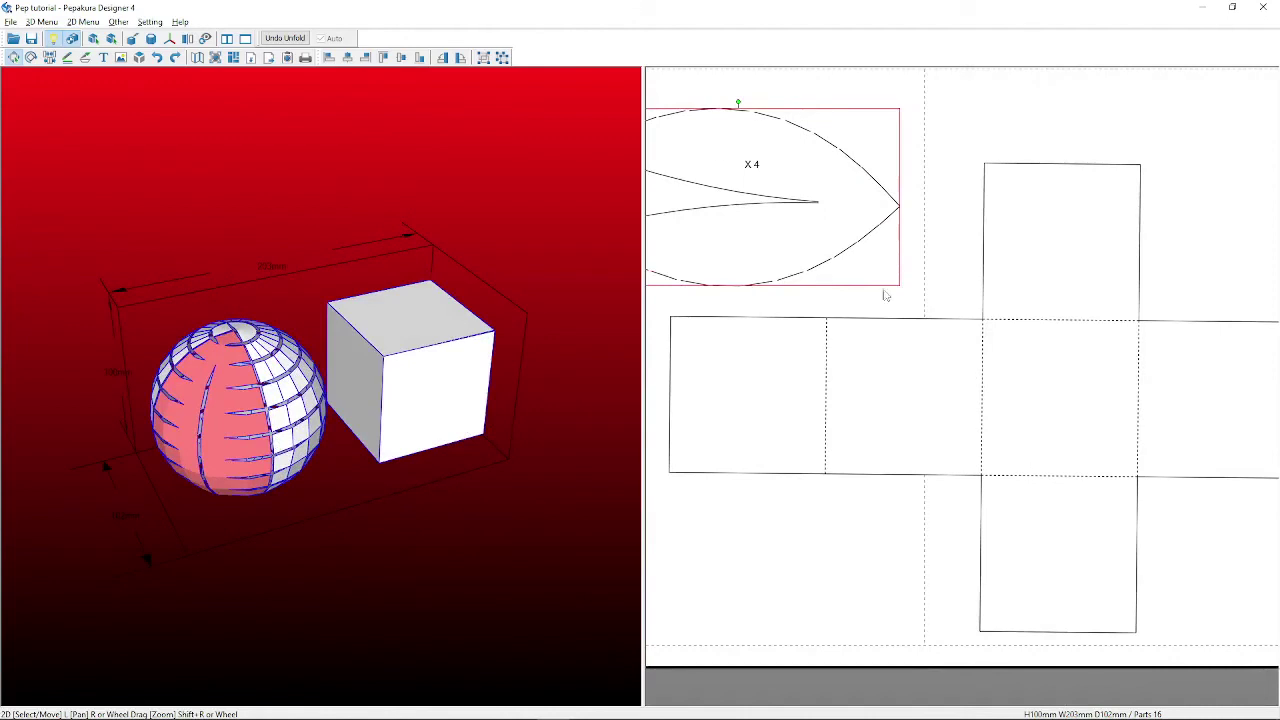
Place a '—— = Score and Fold' text note on the cube net.
{"action": "left_click", "coordinate": [1026, 388]}
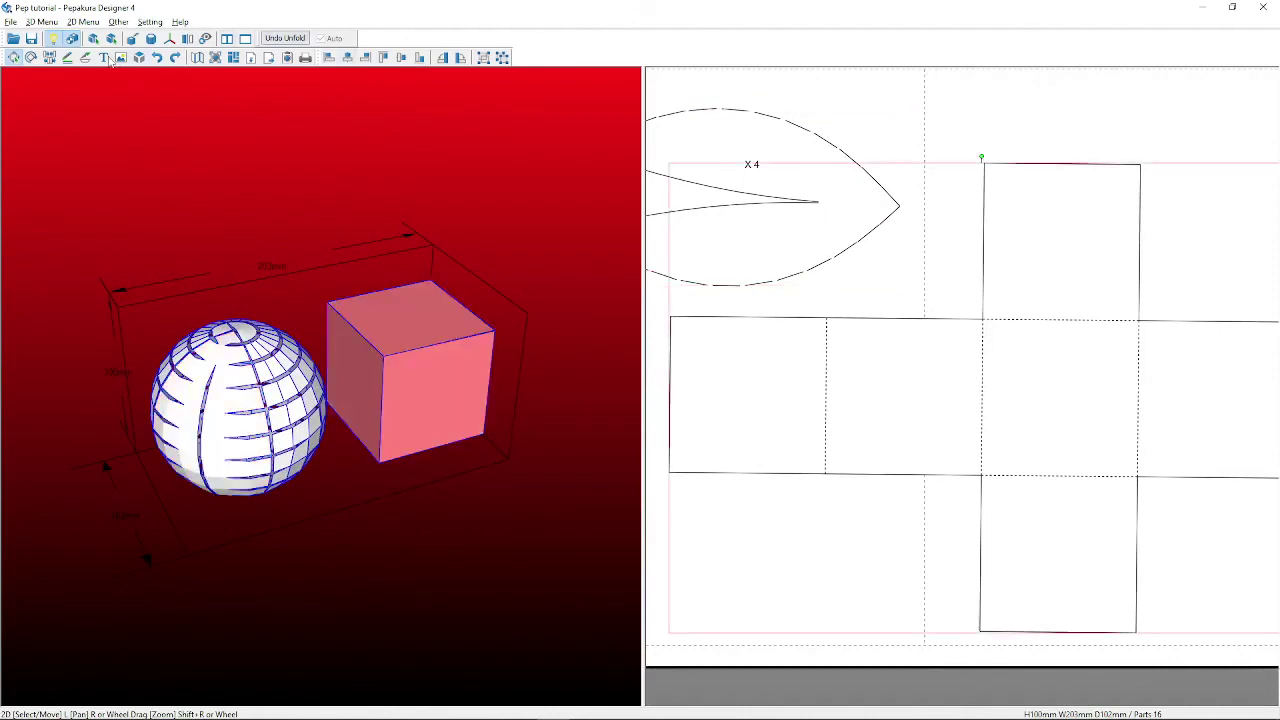
{"action": "left_click", "coordinate": [105, 57]}
{"action": "left_click", "coordinate": [1024, 384]}
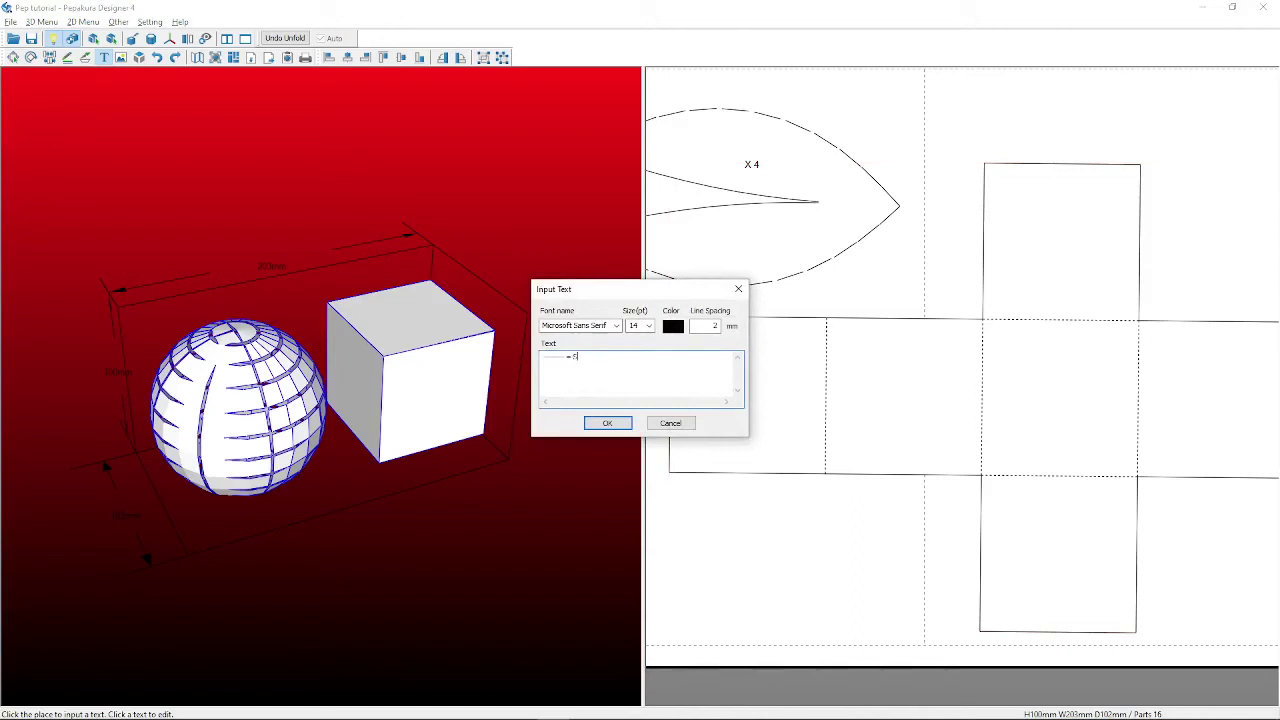
{"action": "type", "text": "core and Fold"}
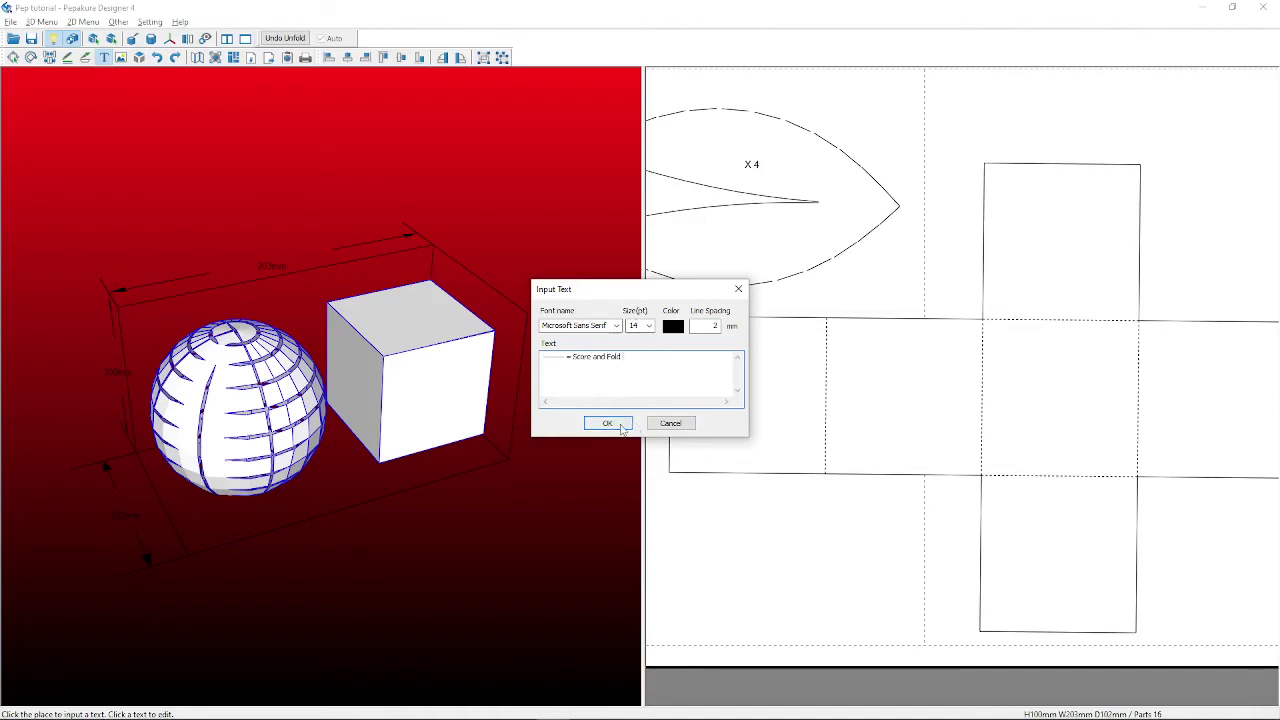
{"action": "left_click", "coordinate": [607, 423]}
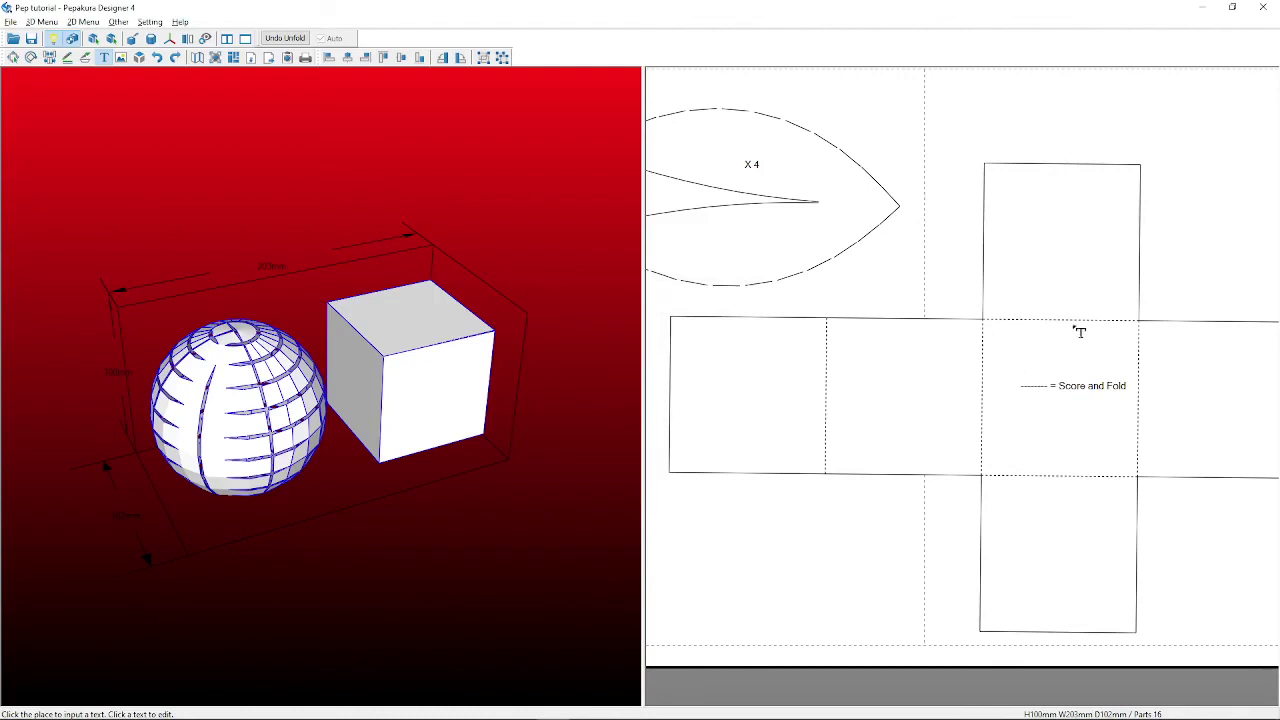
Append '(valley cut if using foam)' to the Score and Fold note.
{"action": "right_click_drag", "start_coordinate": [1080, 334], "coordinate": [993, 318]}
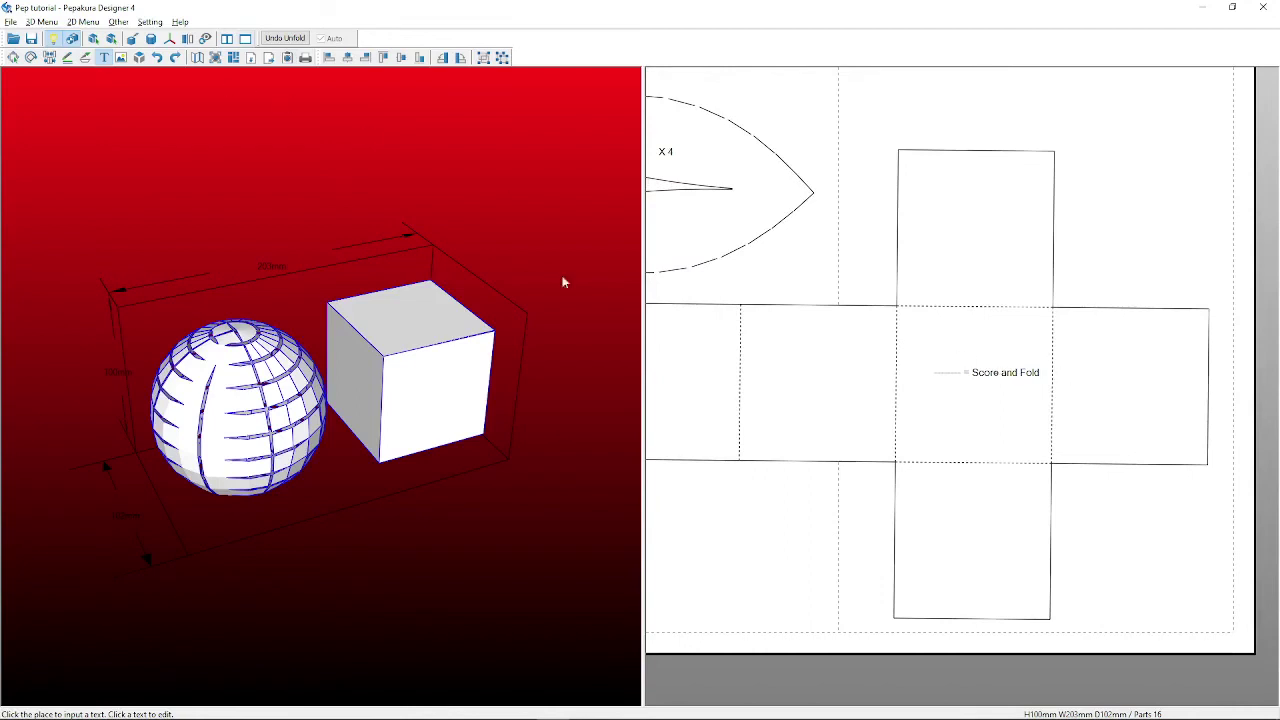
{"action": "left_click", "coordinate": [1015, 373]}
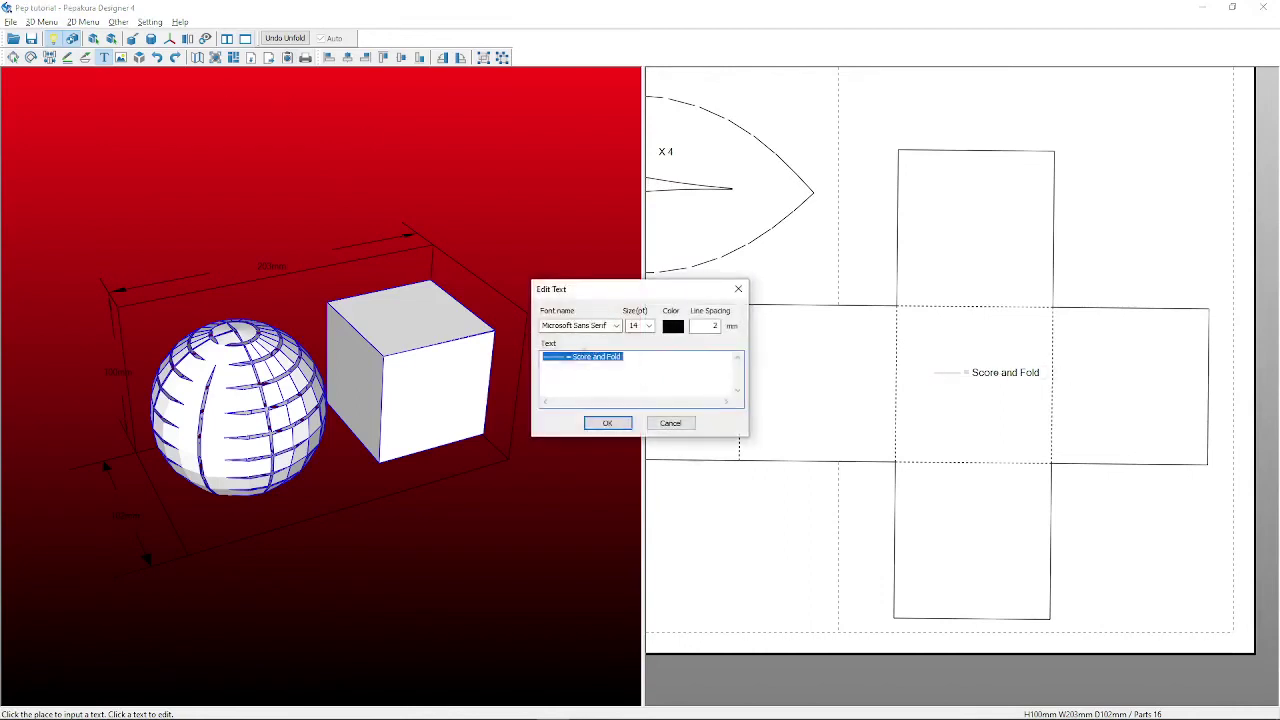
{"action": "left_click", "coordinate": [583, 355]}
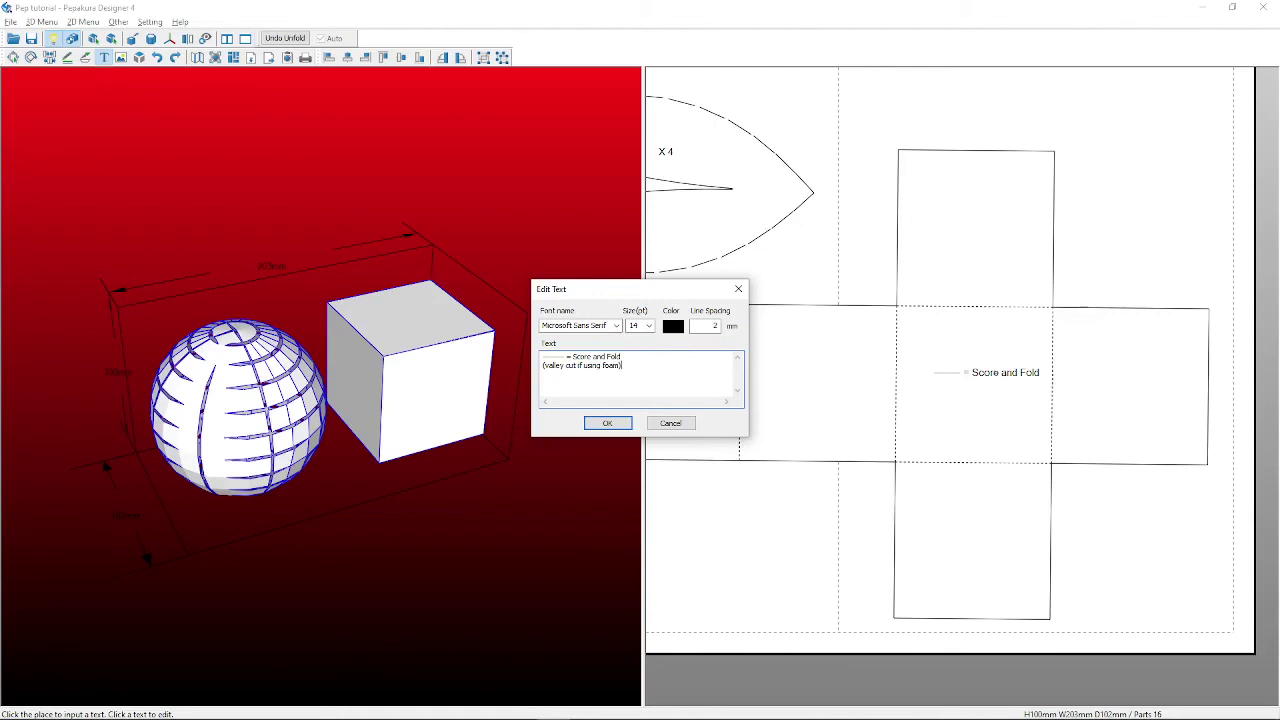
{"action": "left_click", "coordinate": [608, 423]}
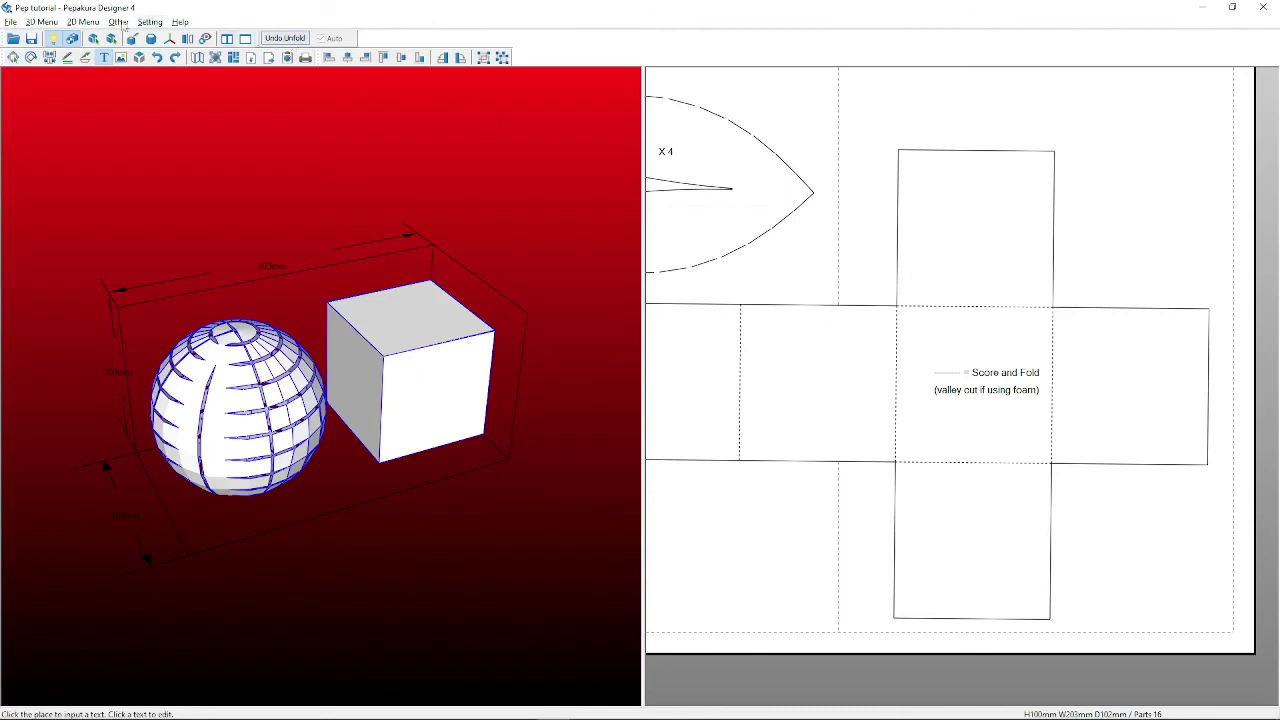
Start printing the pattern and answer the paper-size scale prompt.
{"action": "left_click", "coordinate": [10, 22]}
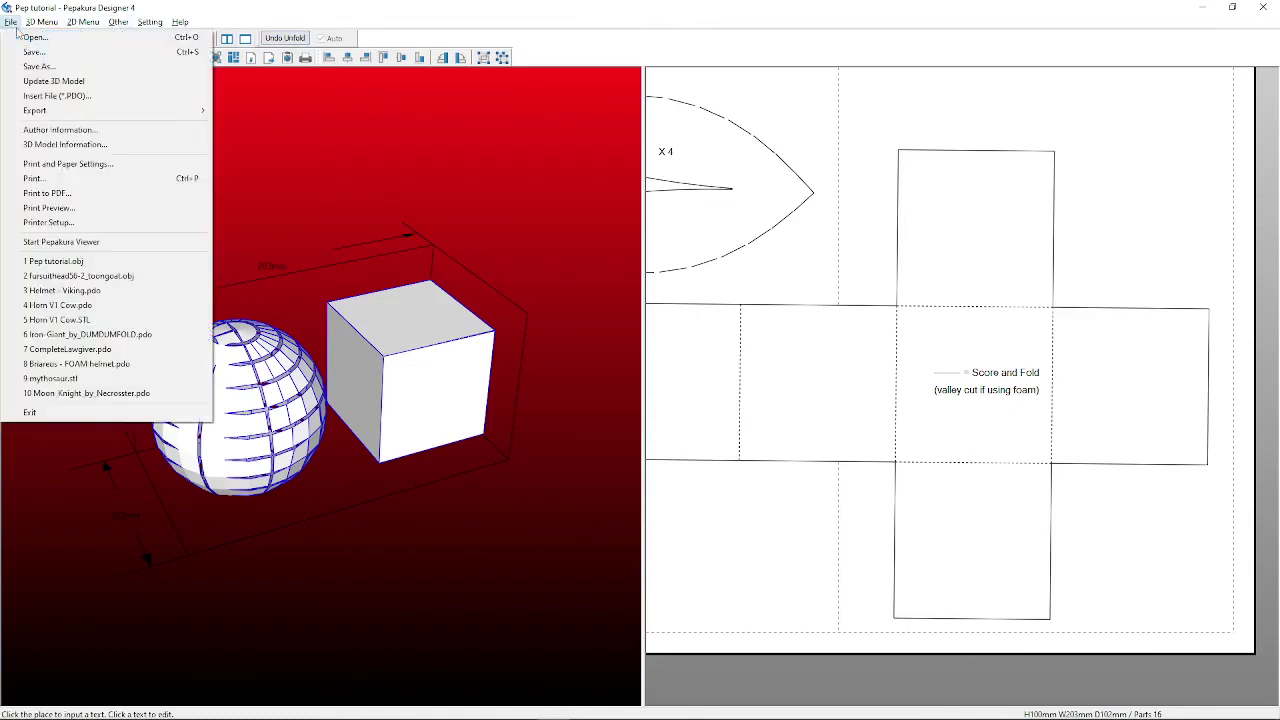
{"action": "left_click", "coordinate": [42, 178]}
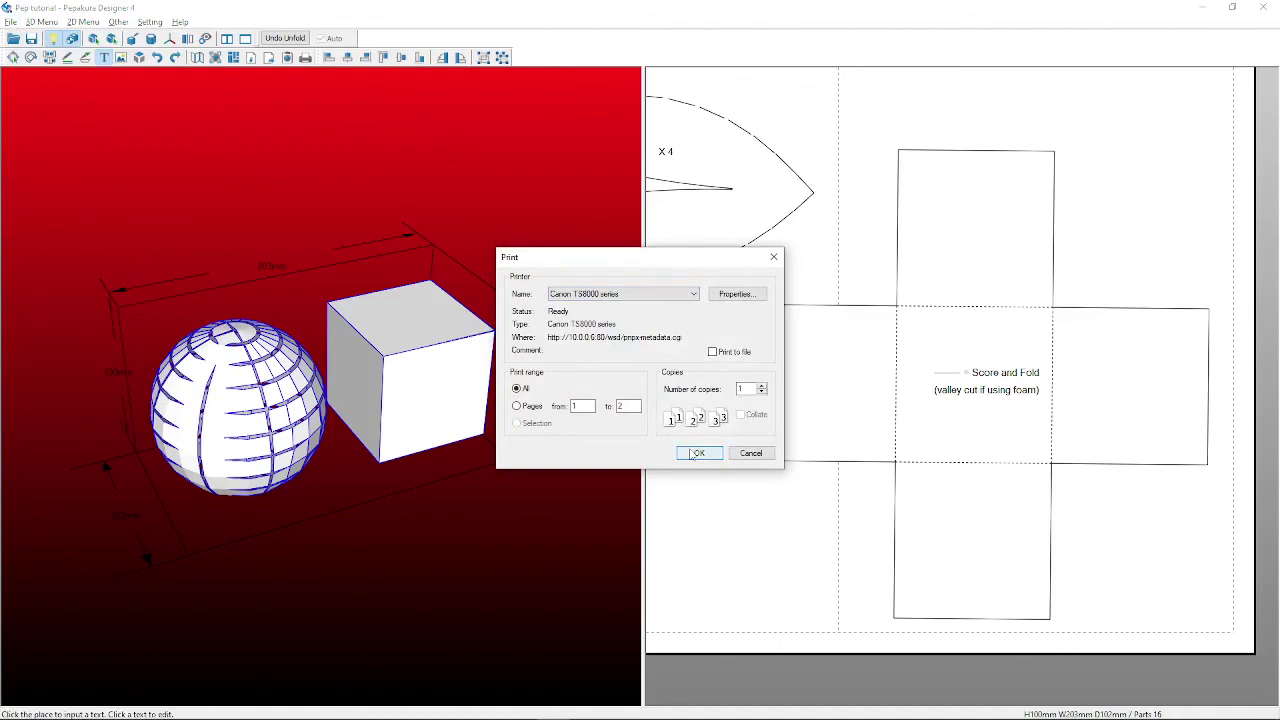
{"action": "left_click", "coordinate": [697, 453]}
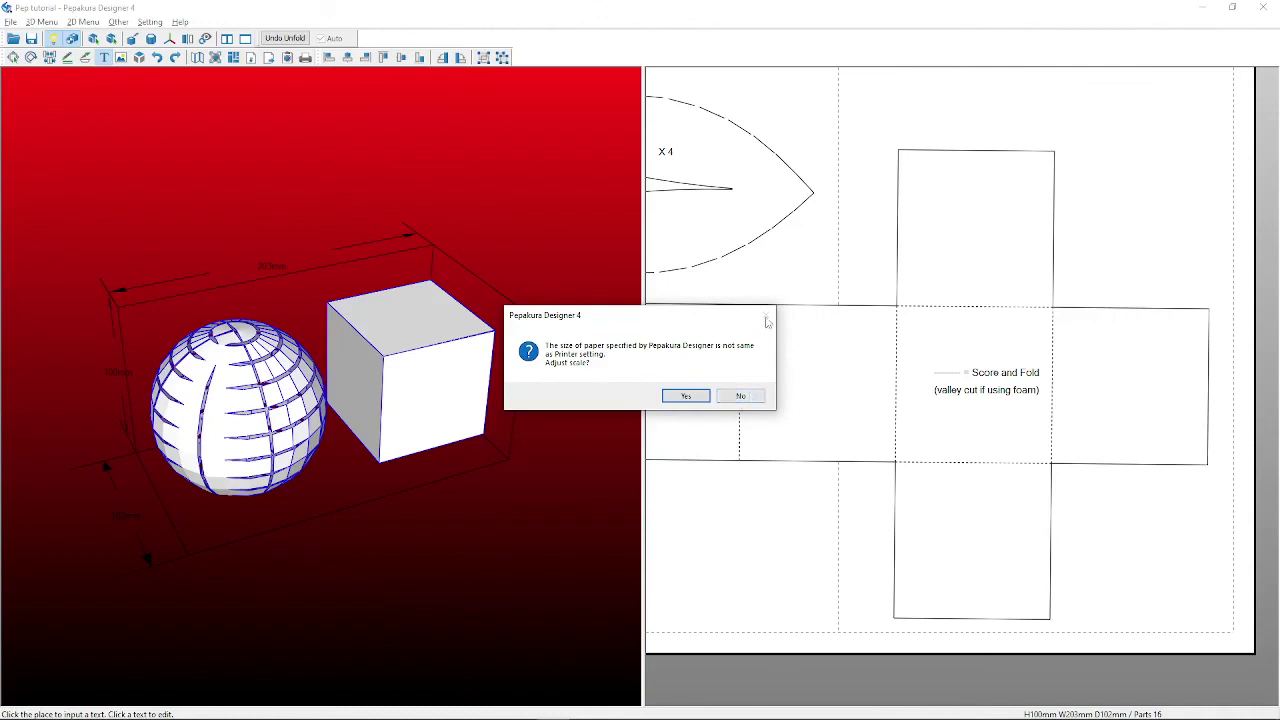
{"action": "left_click", "coordinate": [755, 396]}
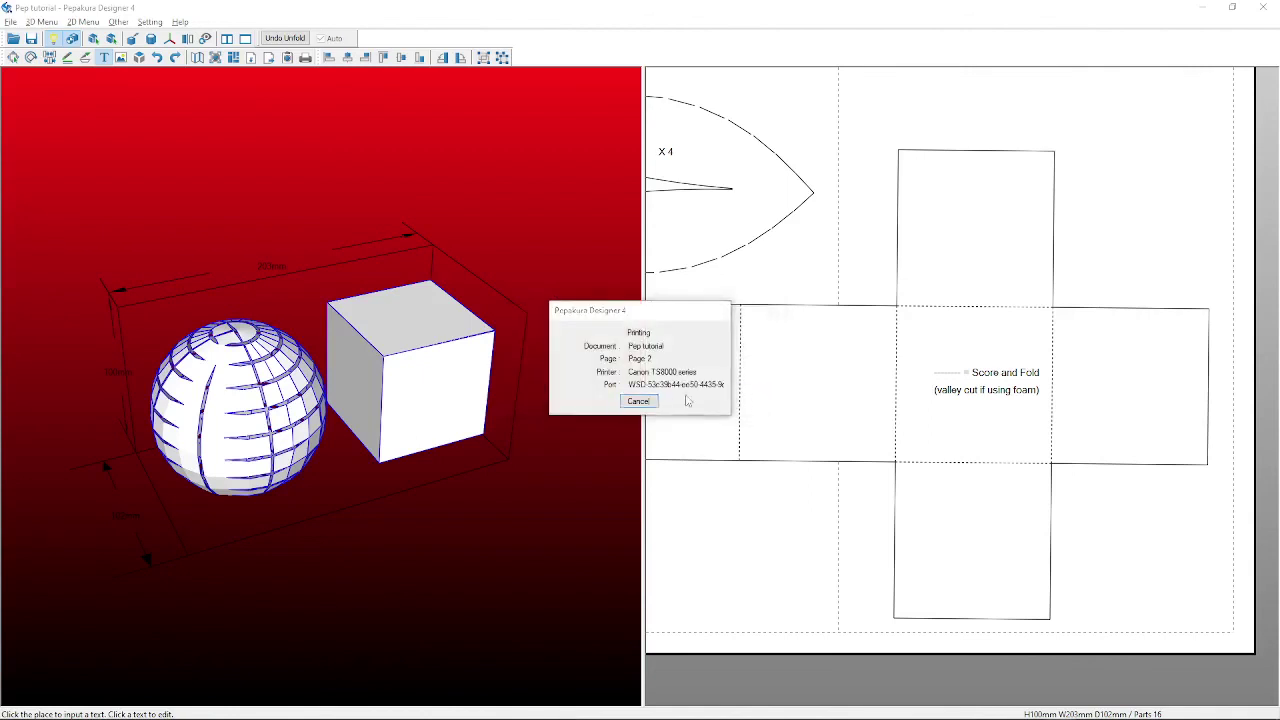
Set the printer to A4 landscape and send the pattern to print.
{"action": "left_click", "coordinate": [11, 22]}
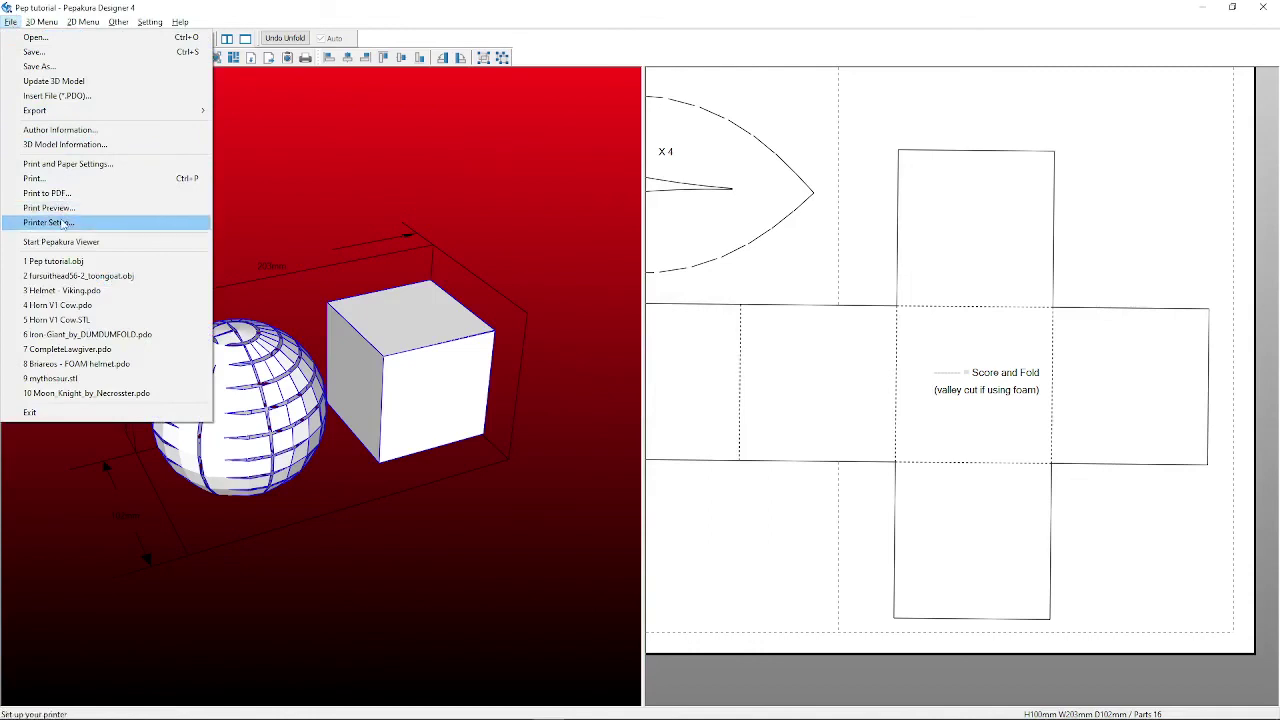
{"action": "left_click", "coordinate": [74, 224]}
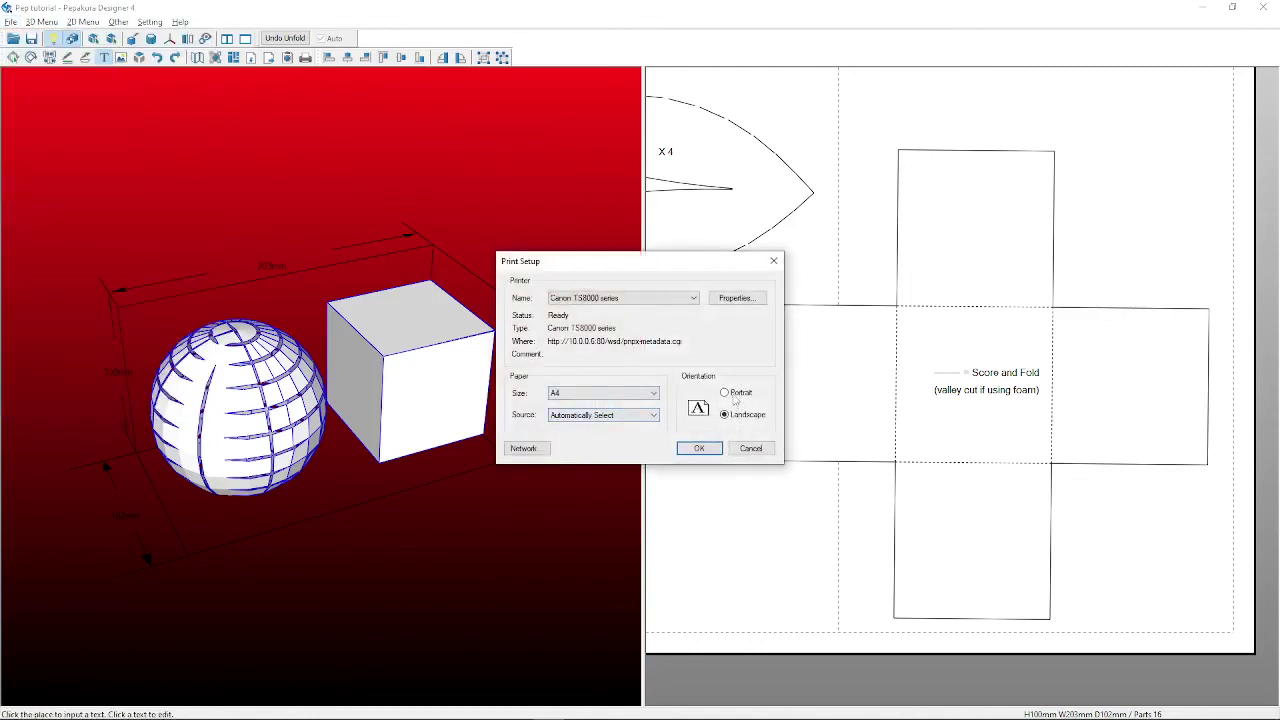
{"action": "left_click", "coordinate": [703, 449]}
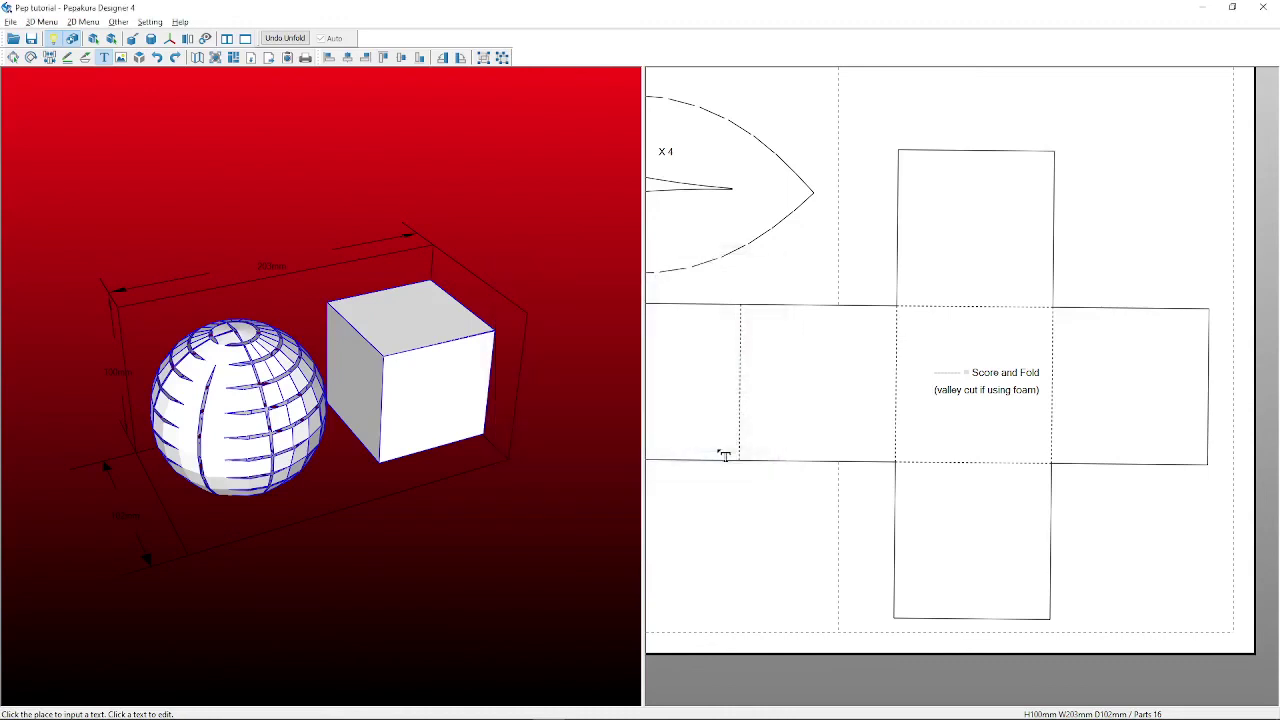
{"action": "left_click", "coordinate": [11, 21]}
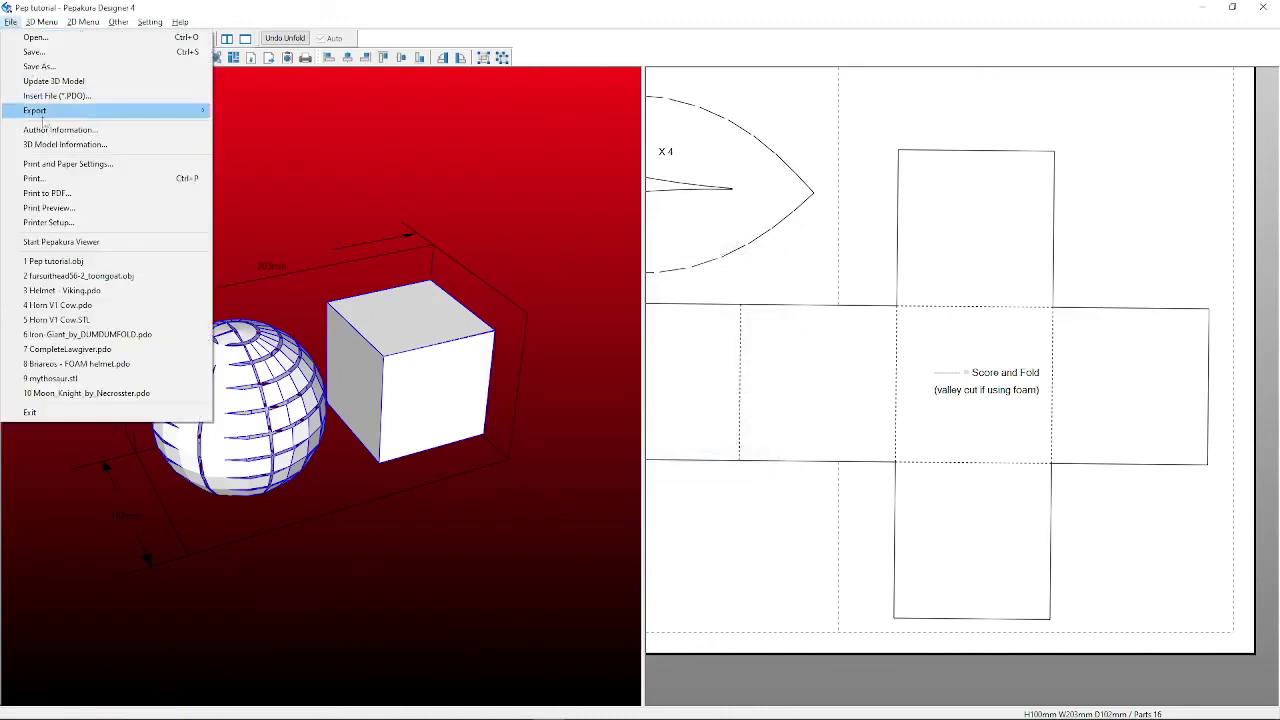
{"action": "left_click", "coordinate": [60, 179]}
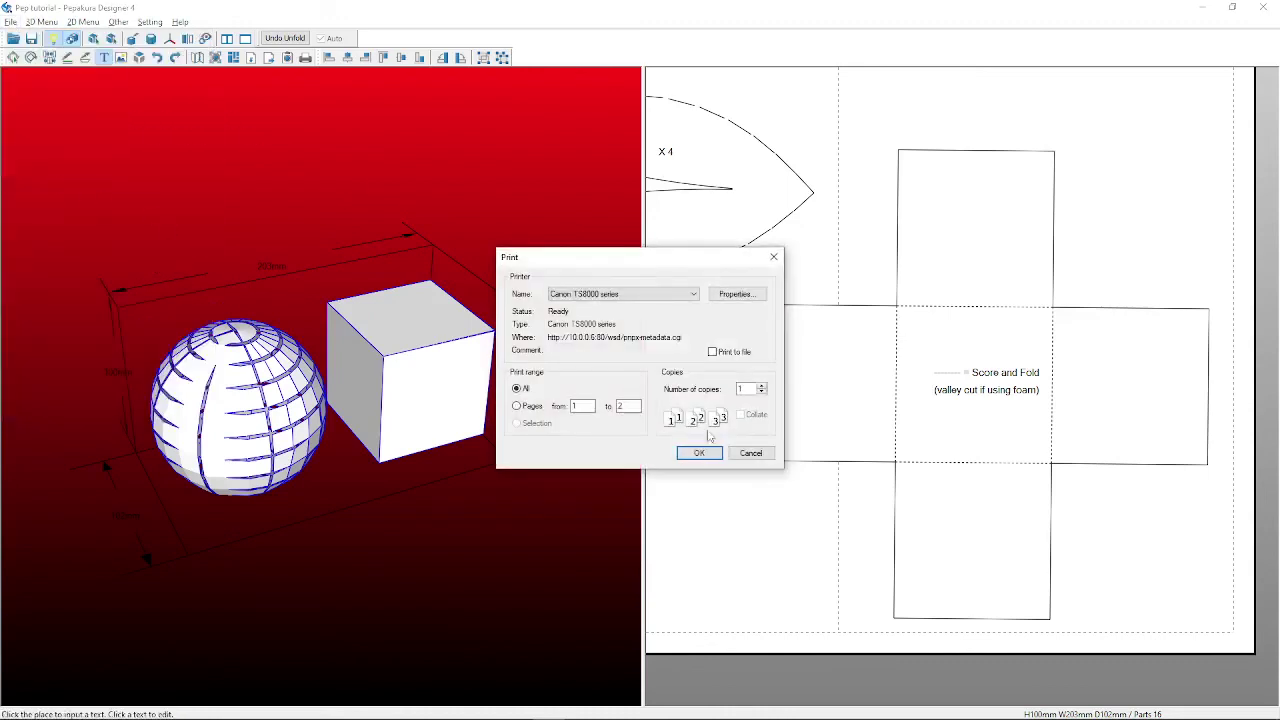
{"action": "left_click", "coordinate": [688, 452]}
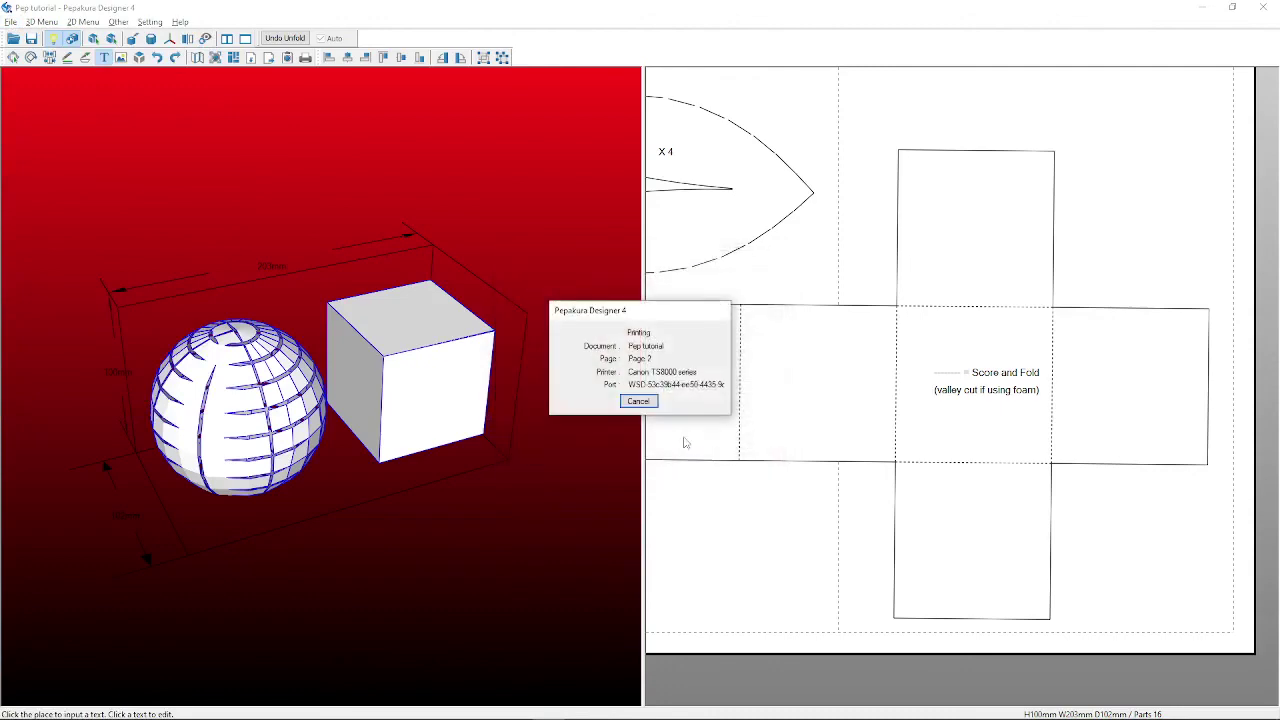